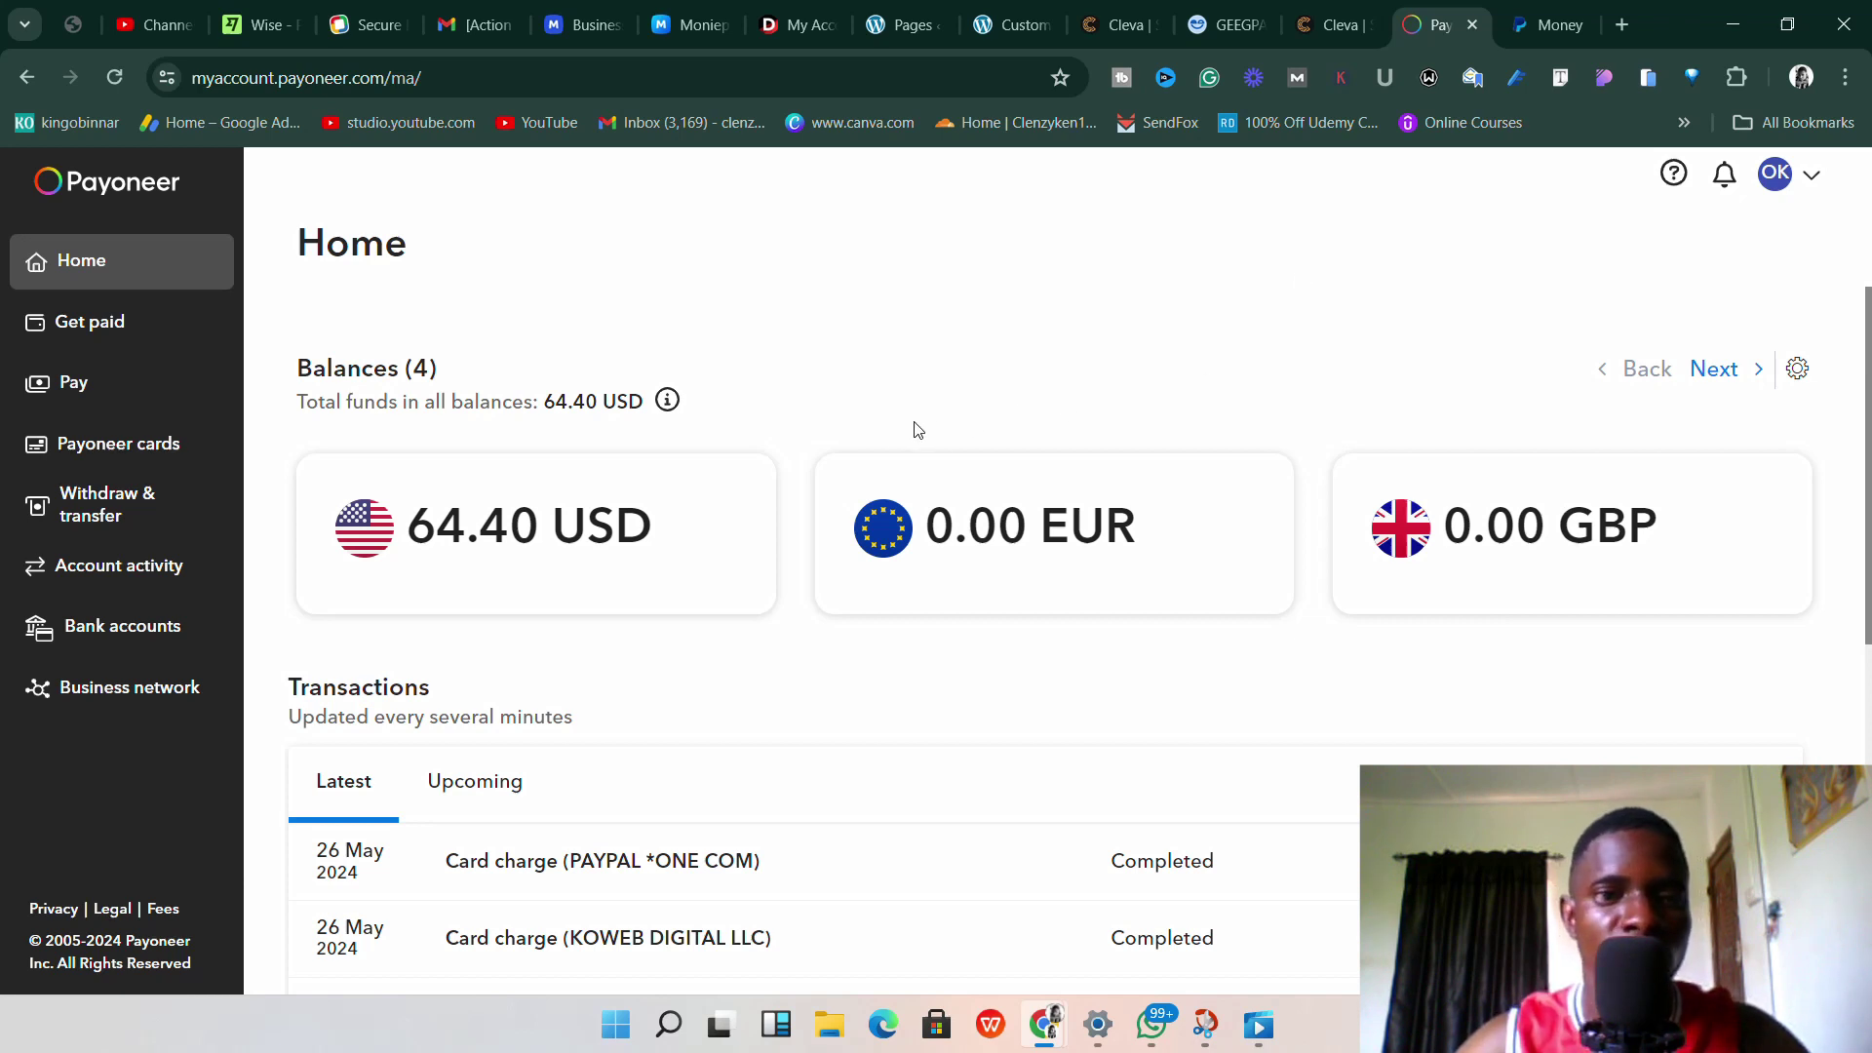
Compare the PayPal Money page with the Payoneer home balances across the two tabs.
left_click(1555, 14)
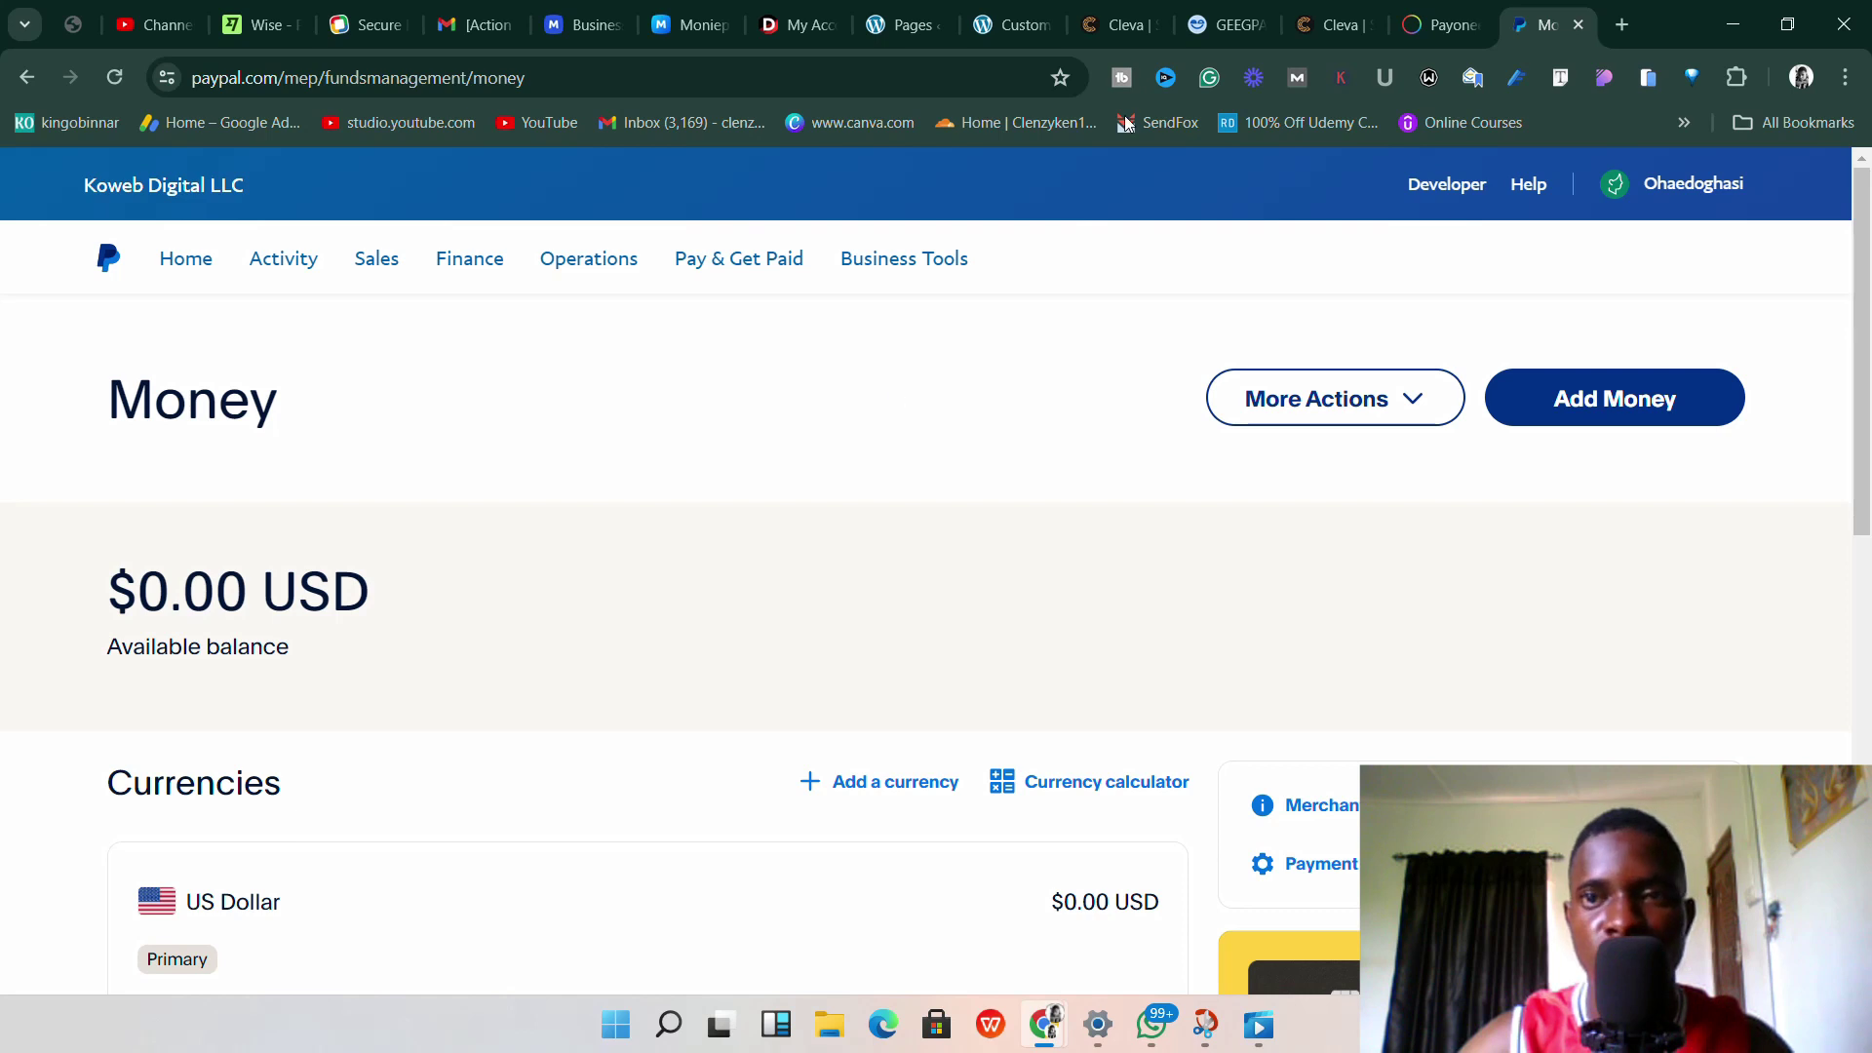
left_click(1433, 21)
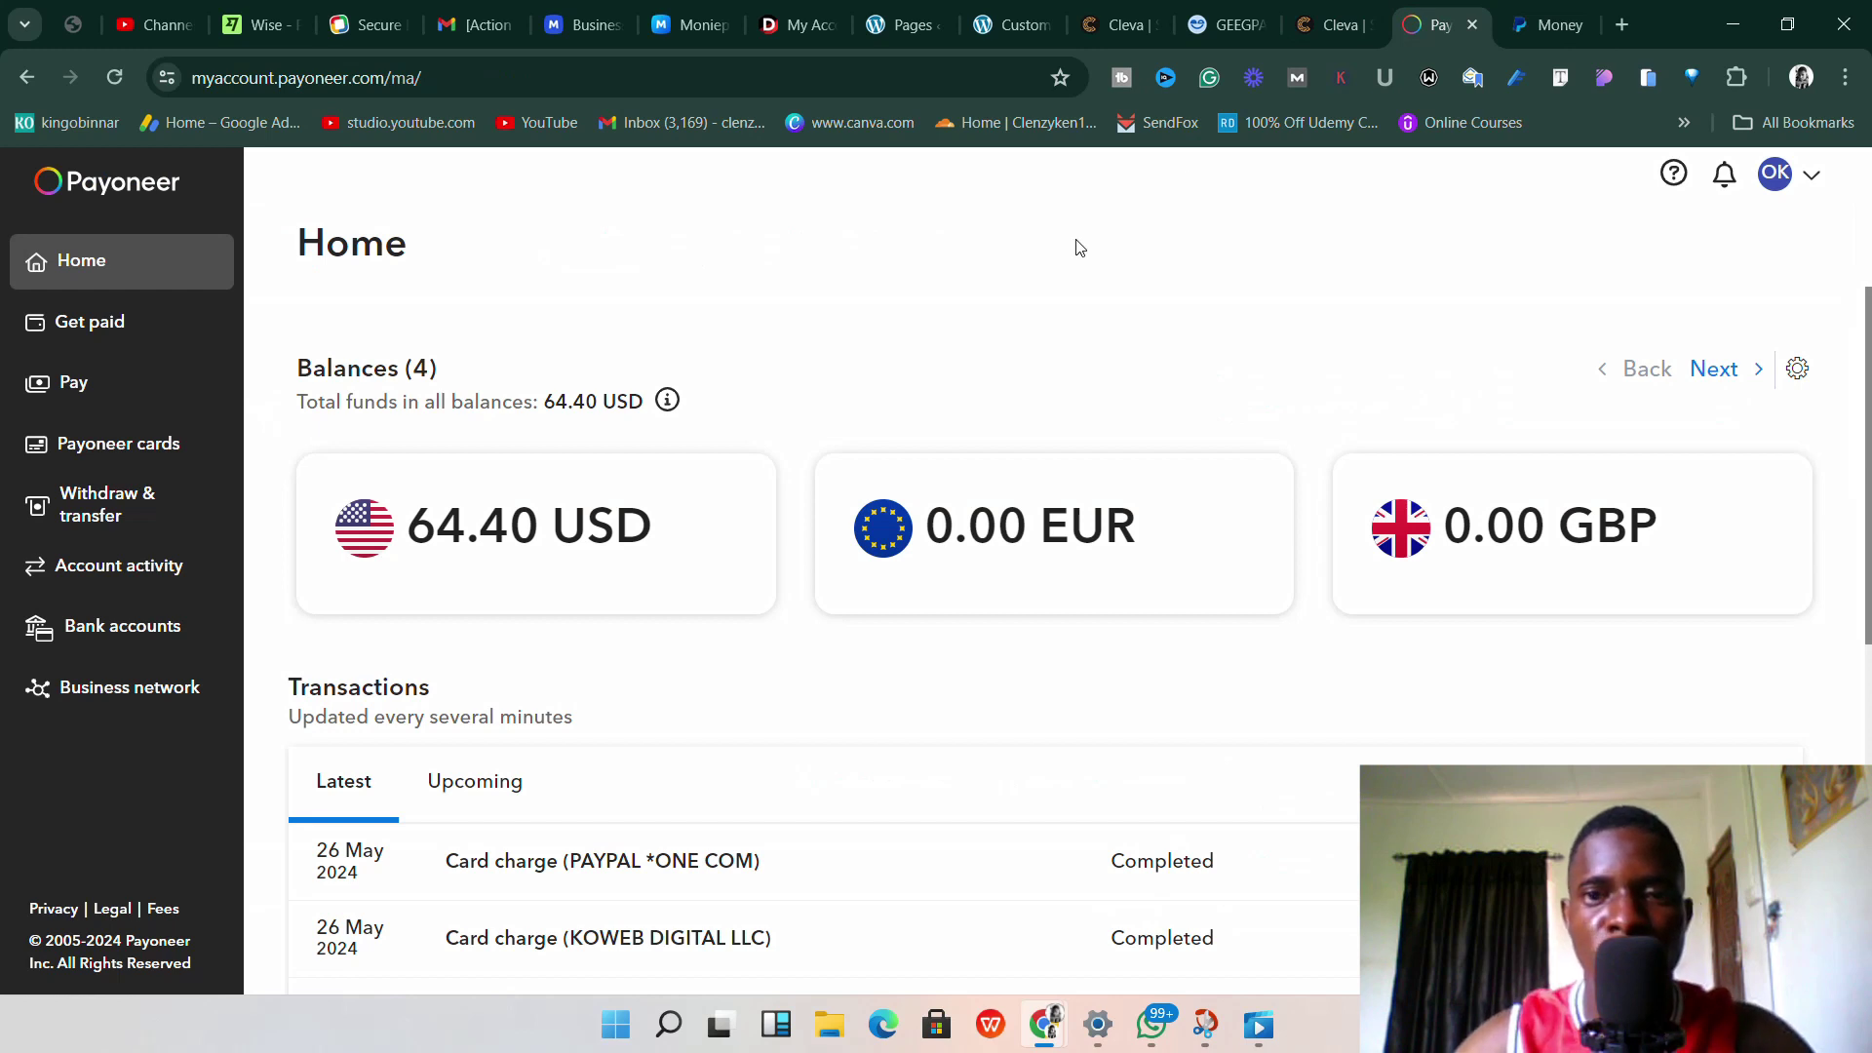
left_click(1558, 25)
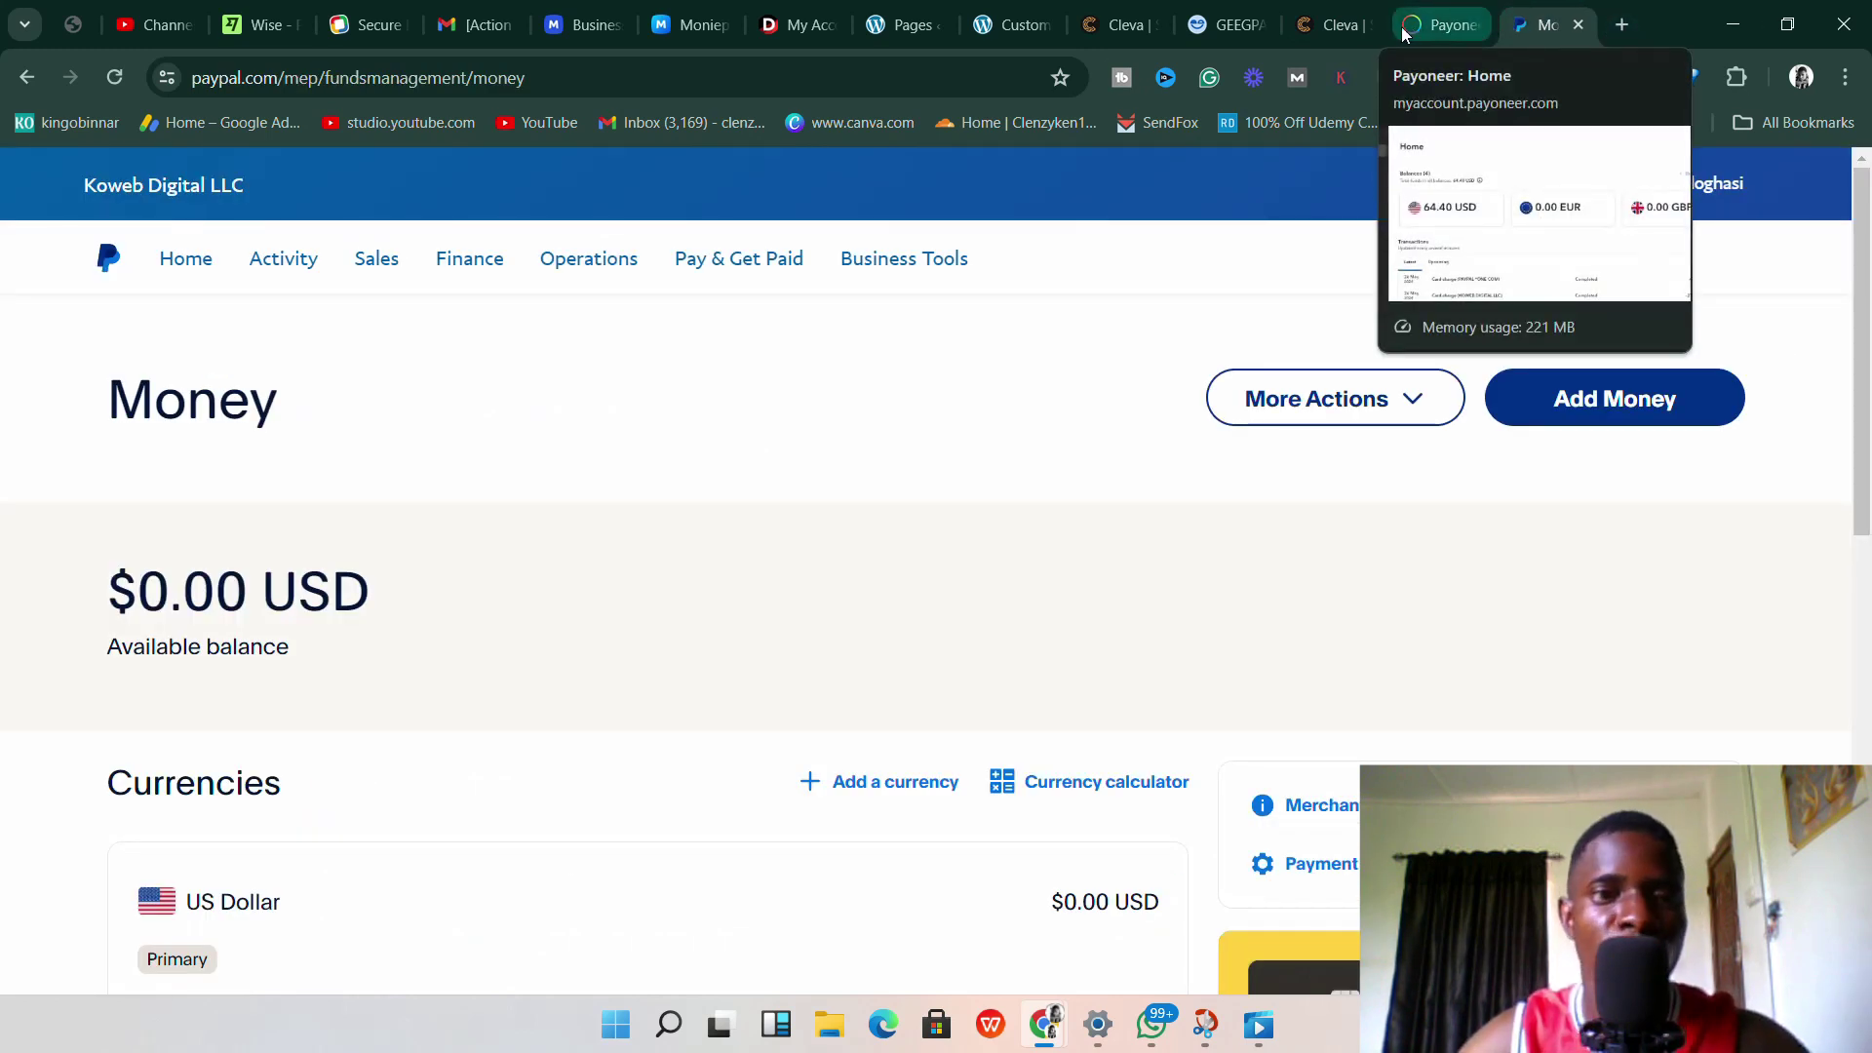
left_click(1405, 34)
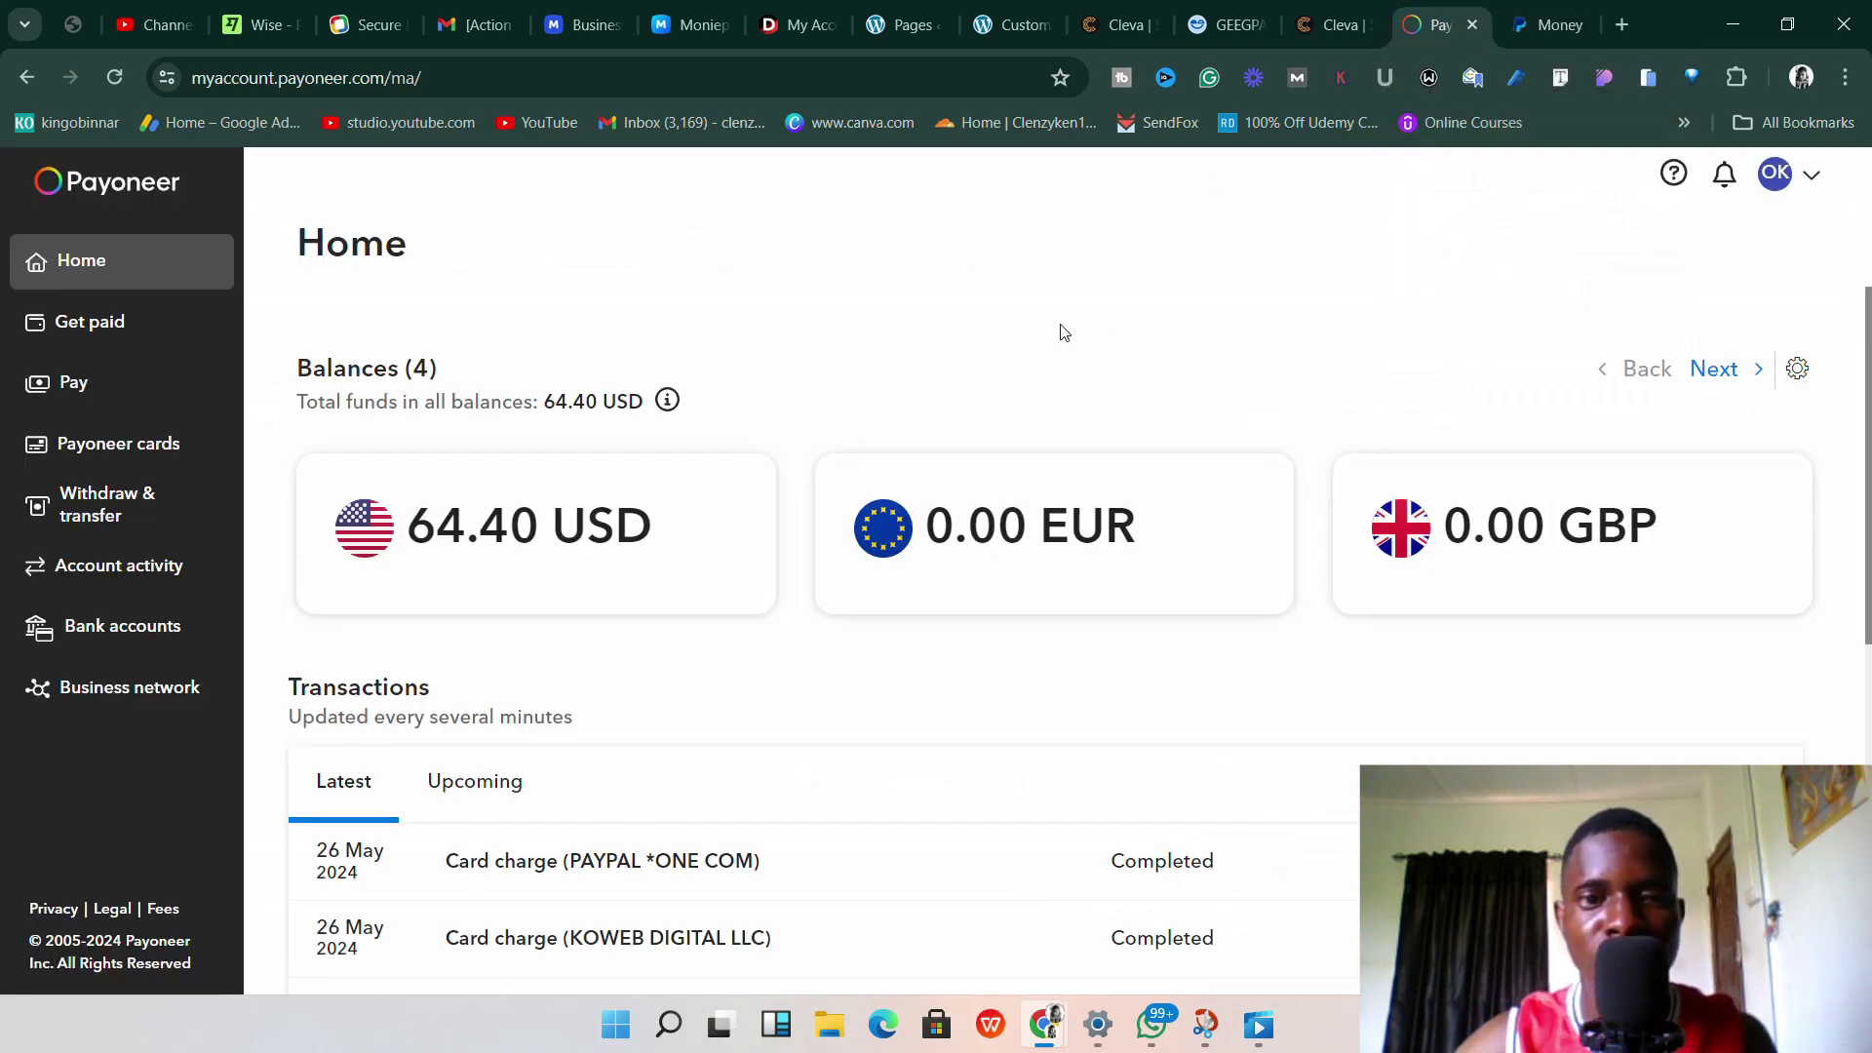
scroll(898, 413, "down", 2)
scroll(897, 414, "up", 2)
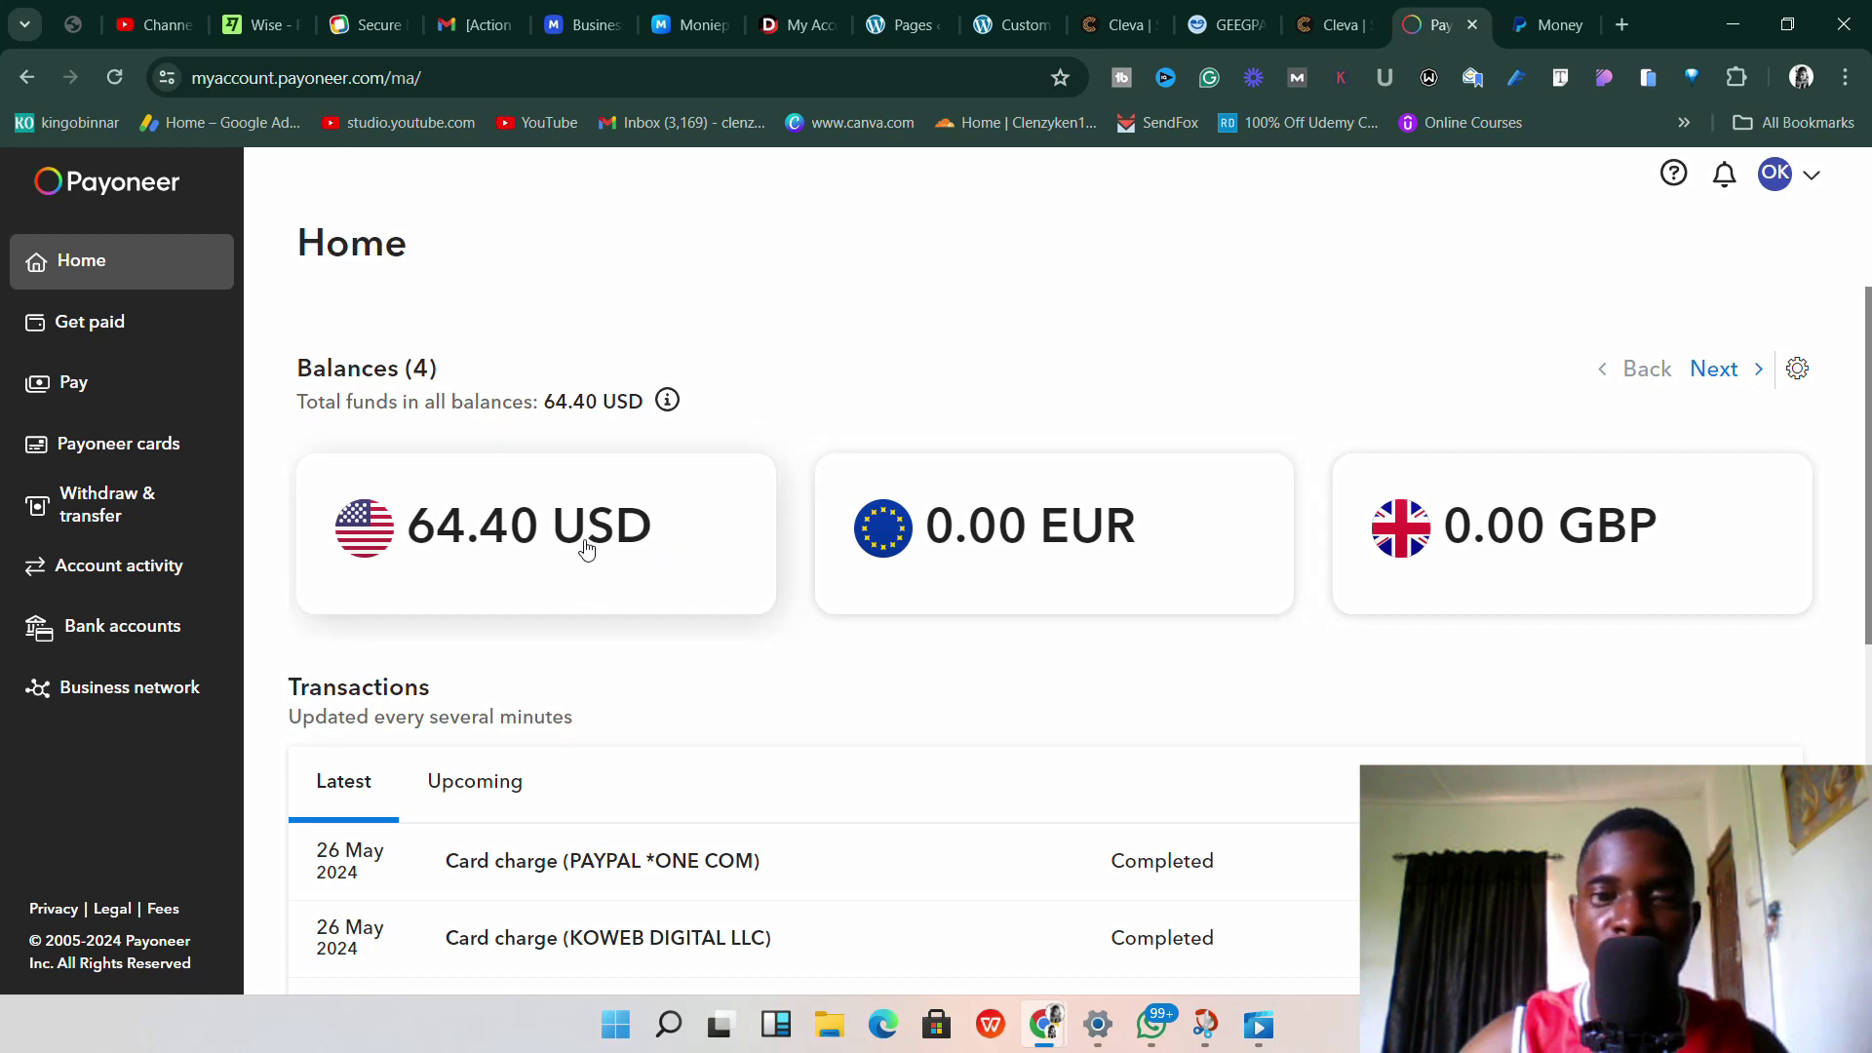
left_click(1511, 12)
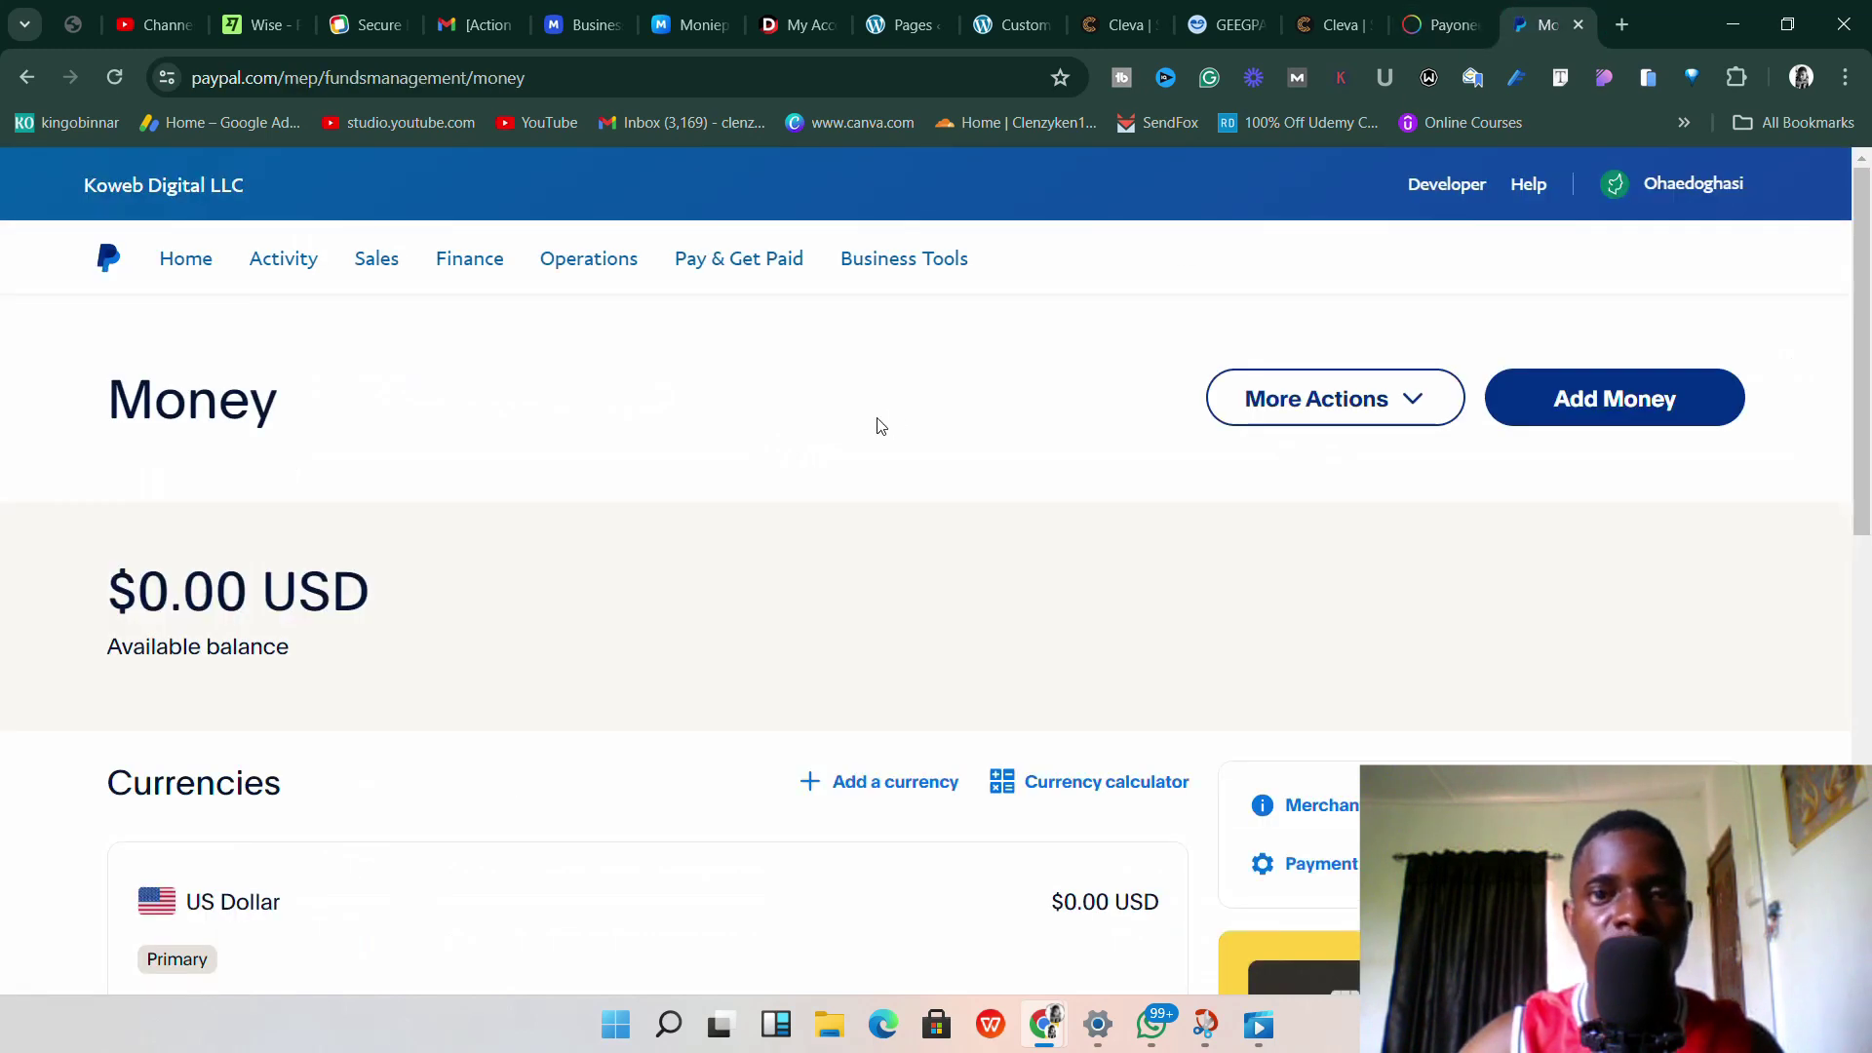
left_click(1435, 21)
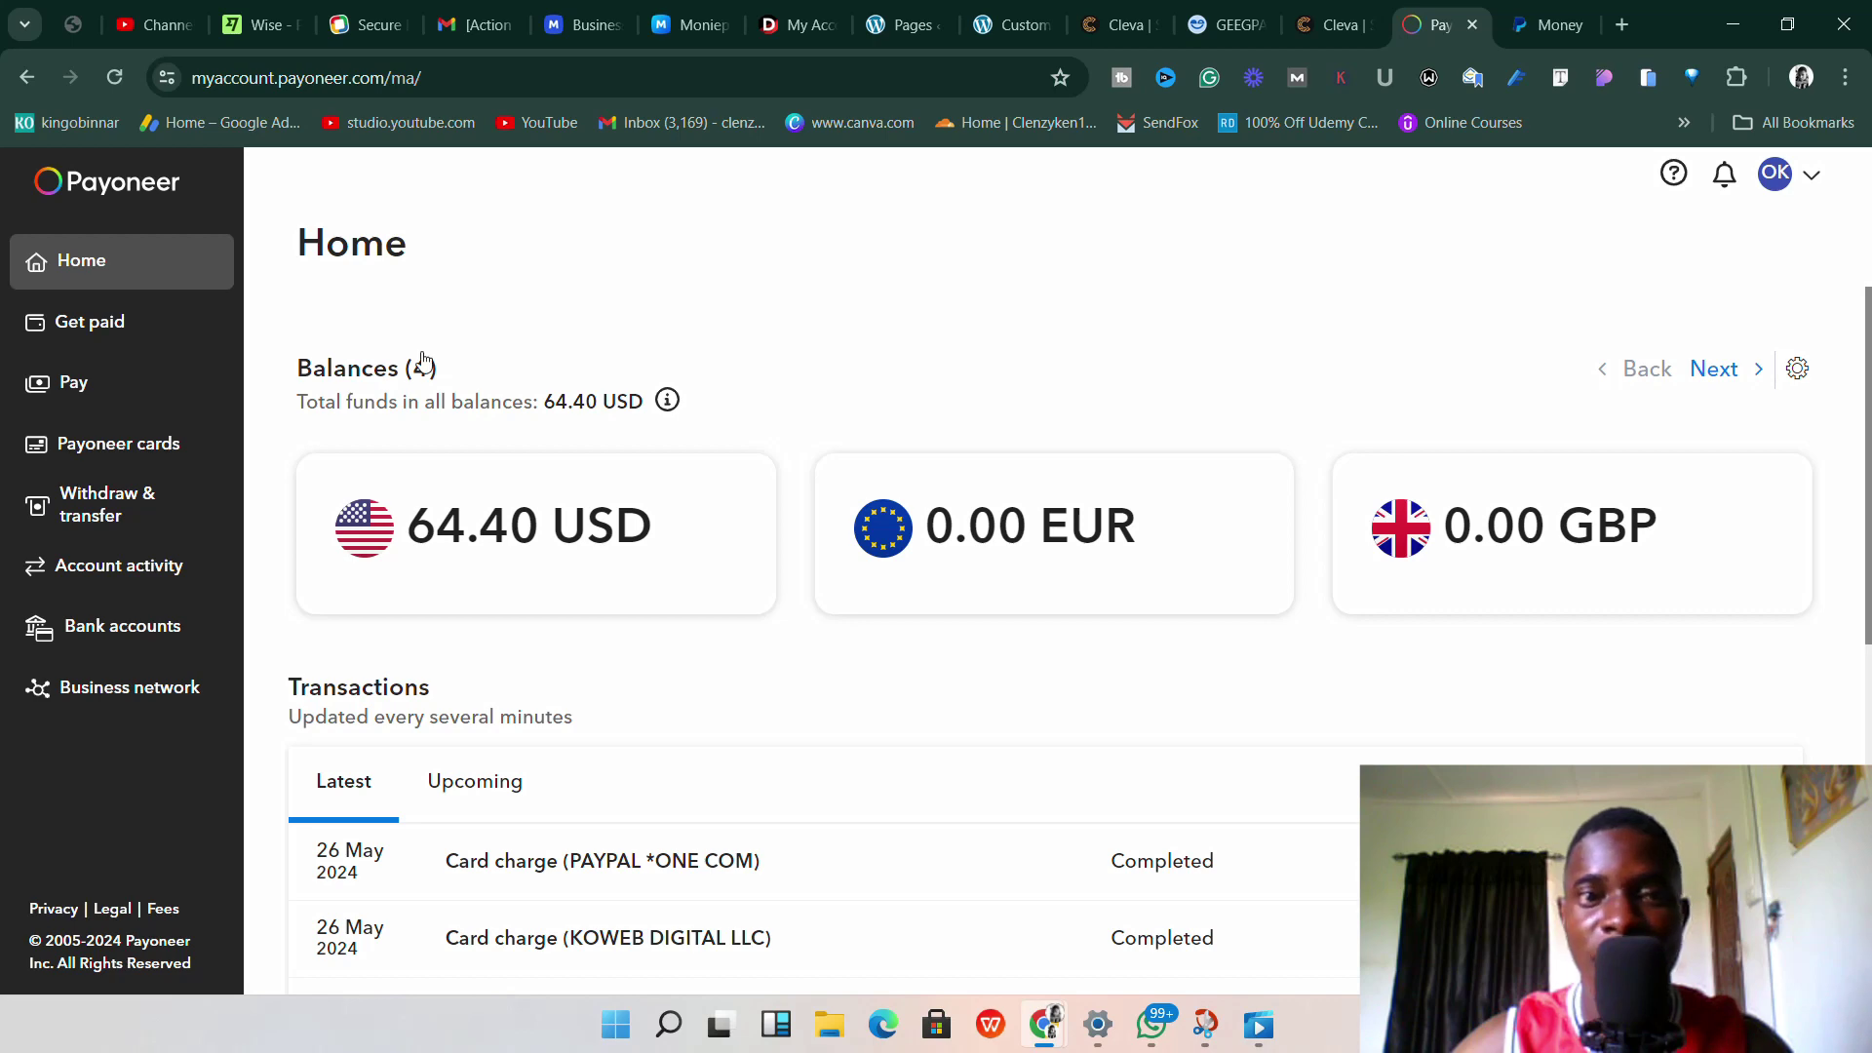
scroll(707, 599, "down", 5)
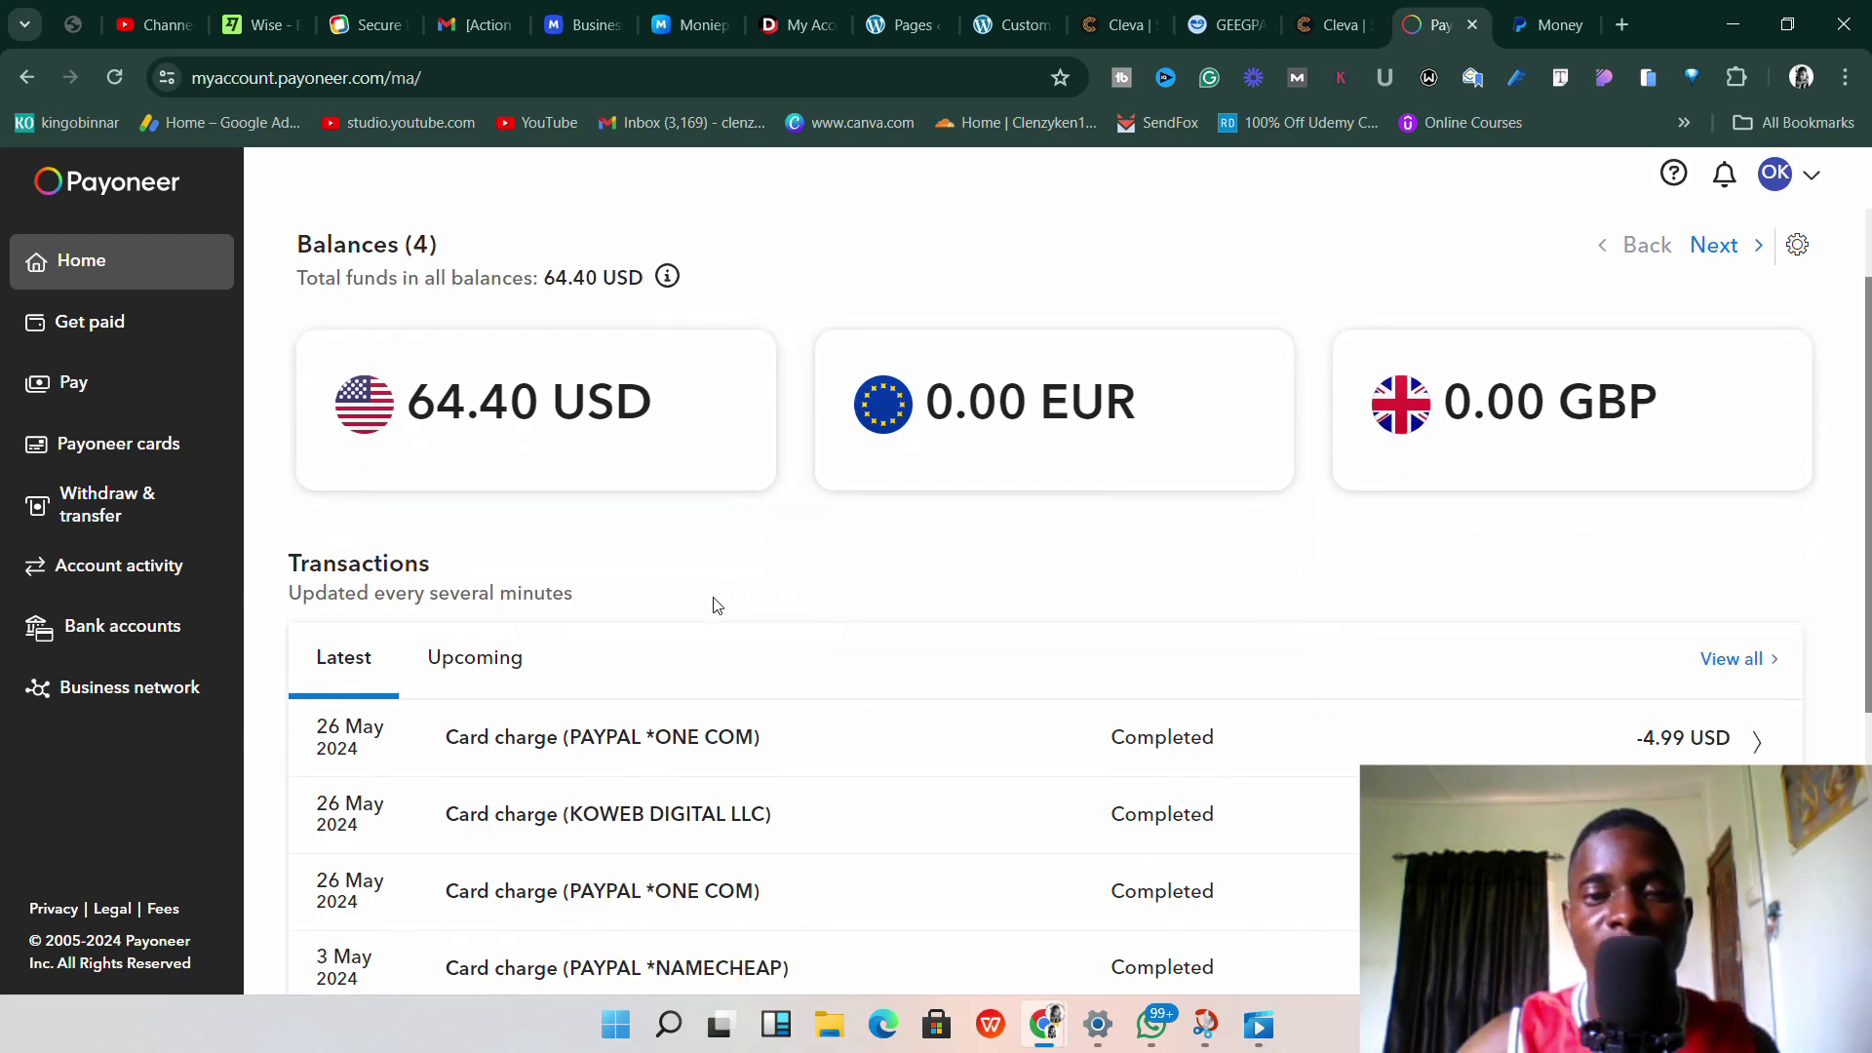
scroll(836, 614, "up", 4)
left_click(1553, 23)
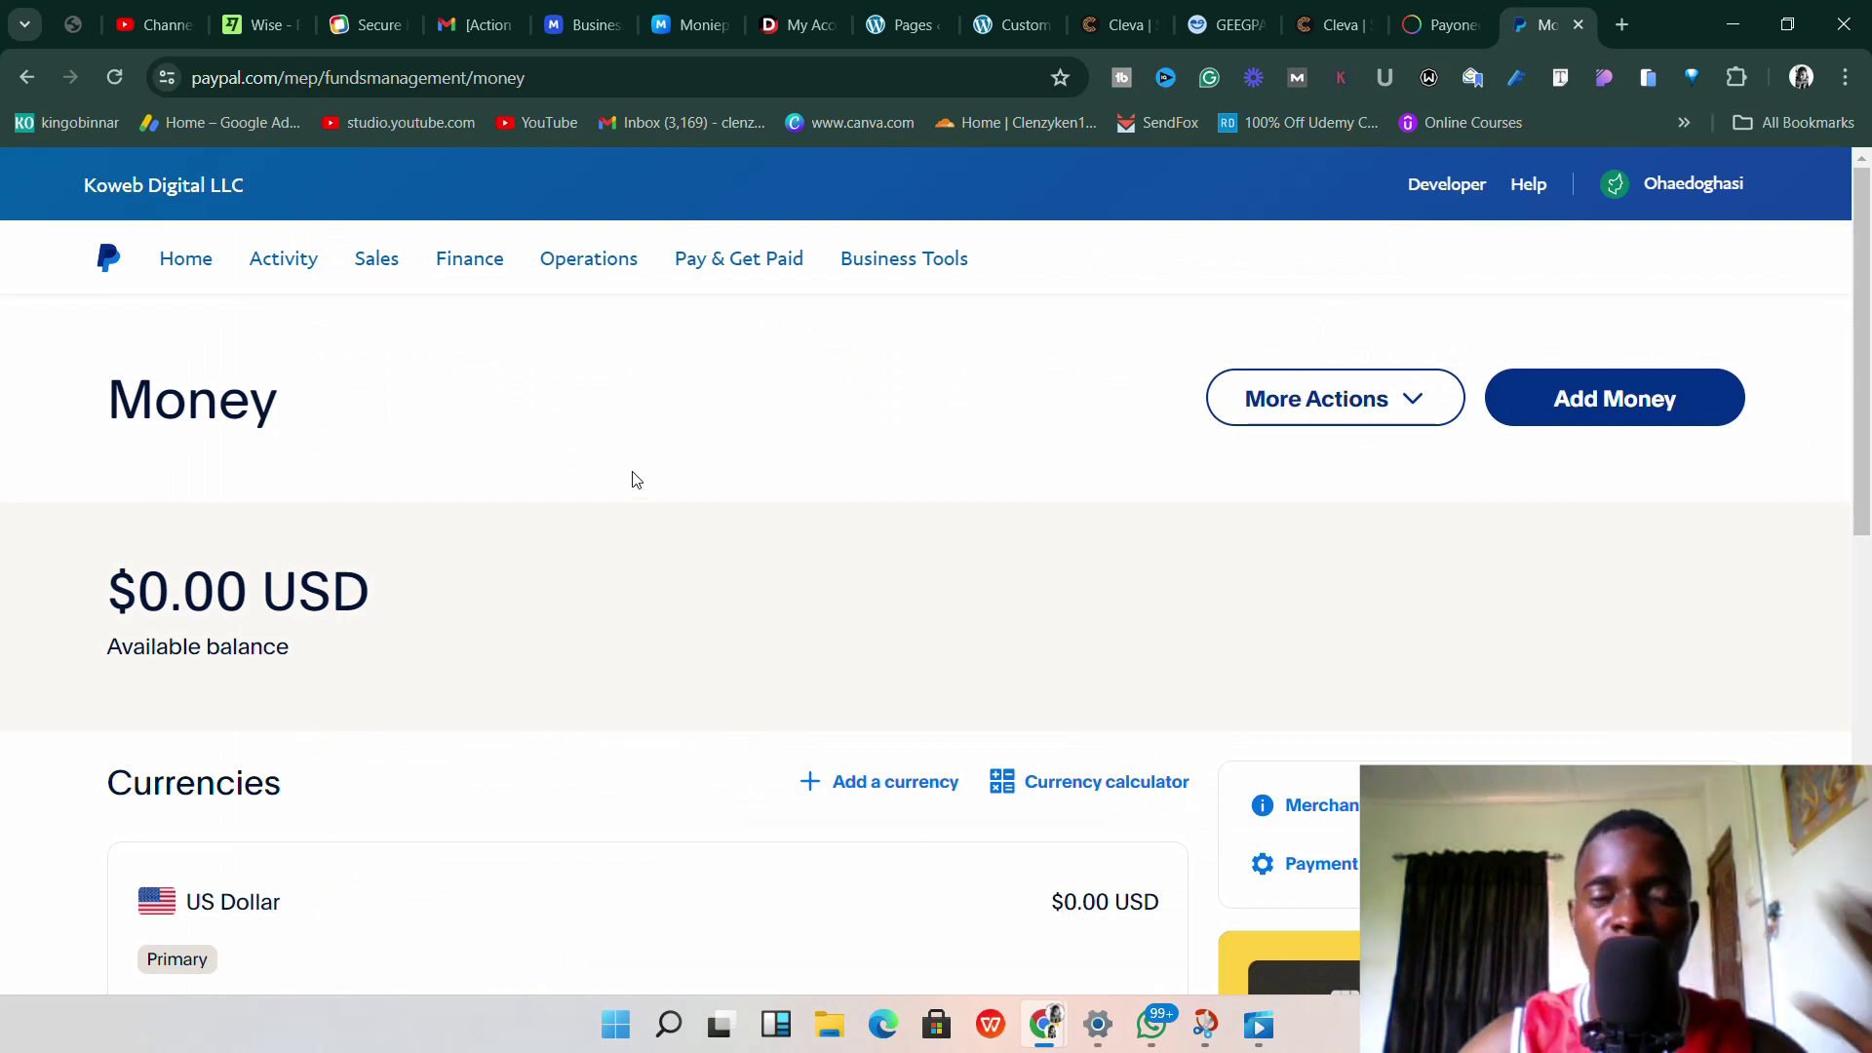
scroll(751, 507, "down", 1)
scroll(757, 517, "up", 1)
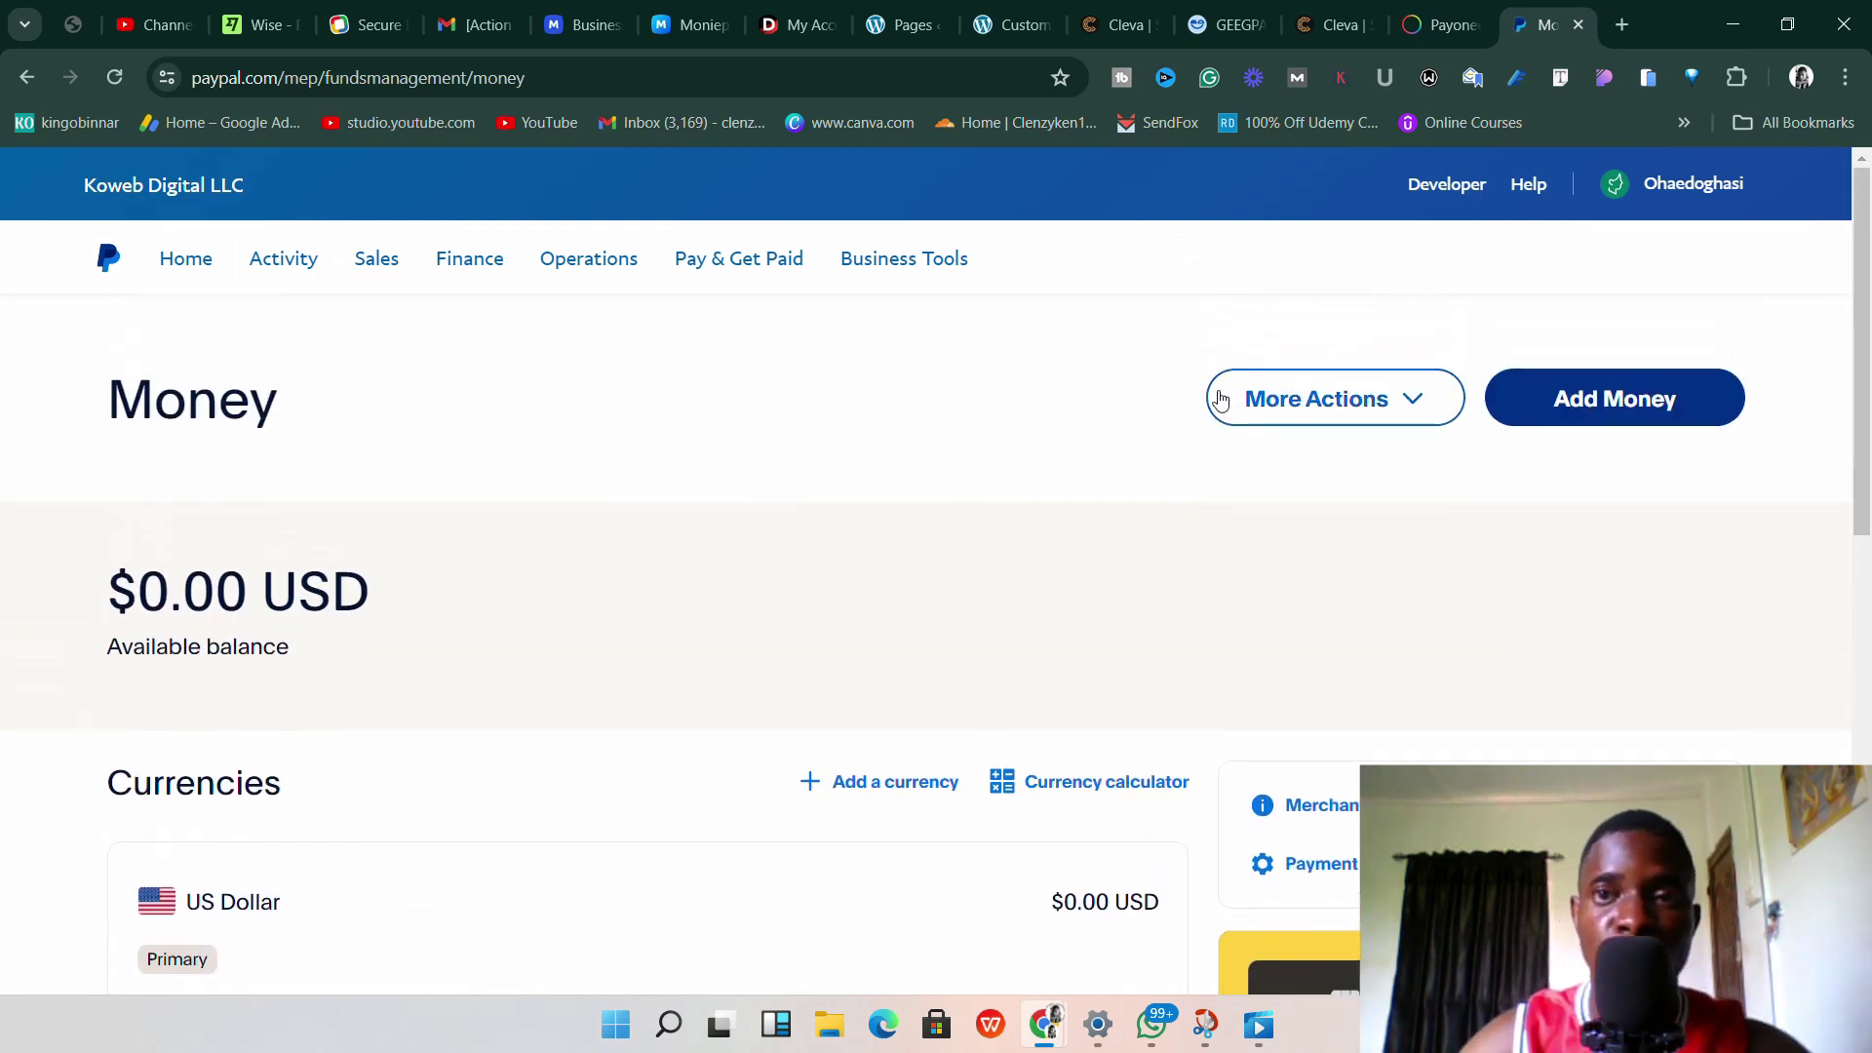
left_click(1433, 24)
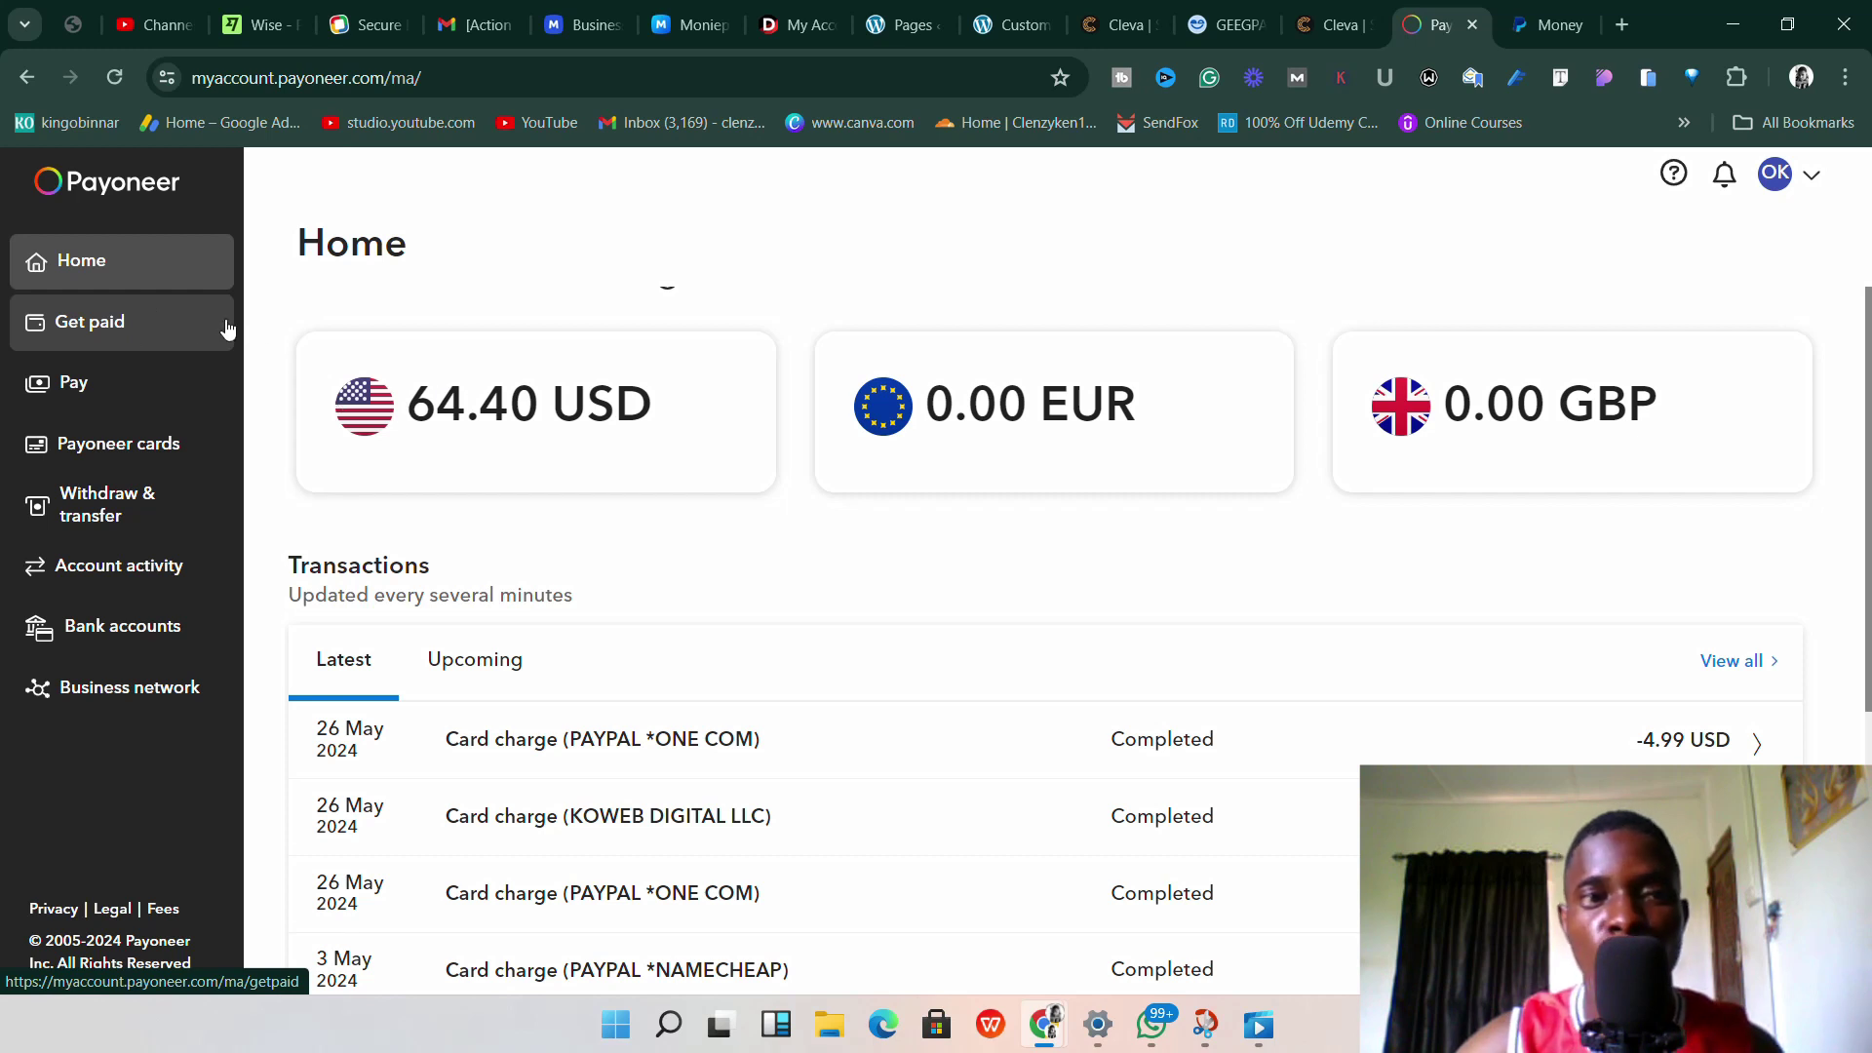
Open Get paid > Receiving accounts and scroll to the approved Canada, UK and USA accounts.
left_click(144, 339)
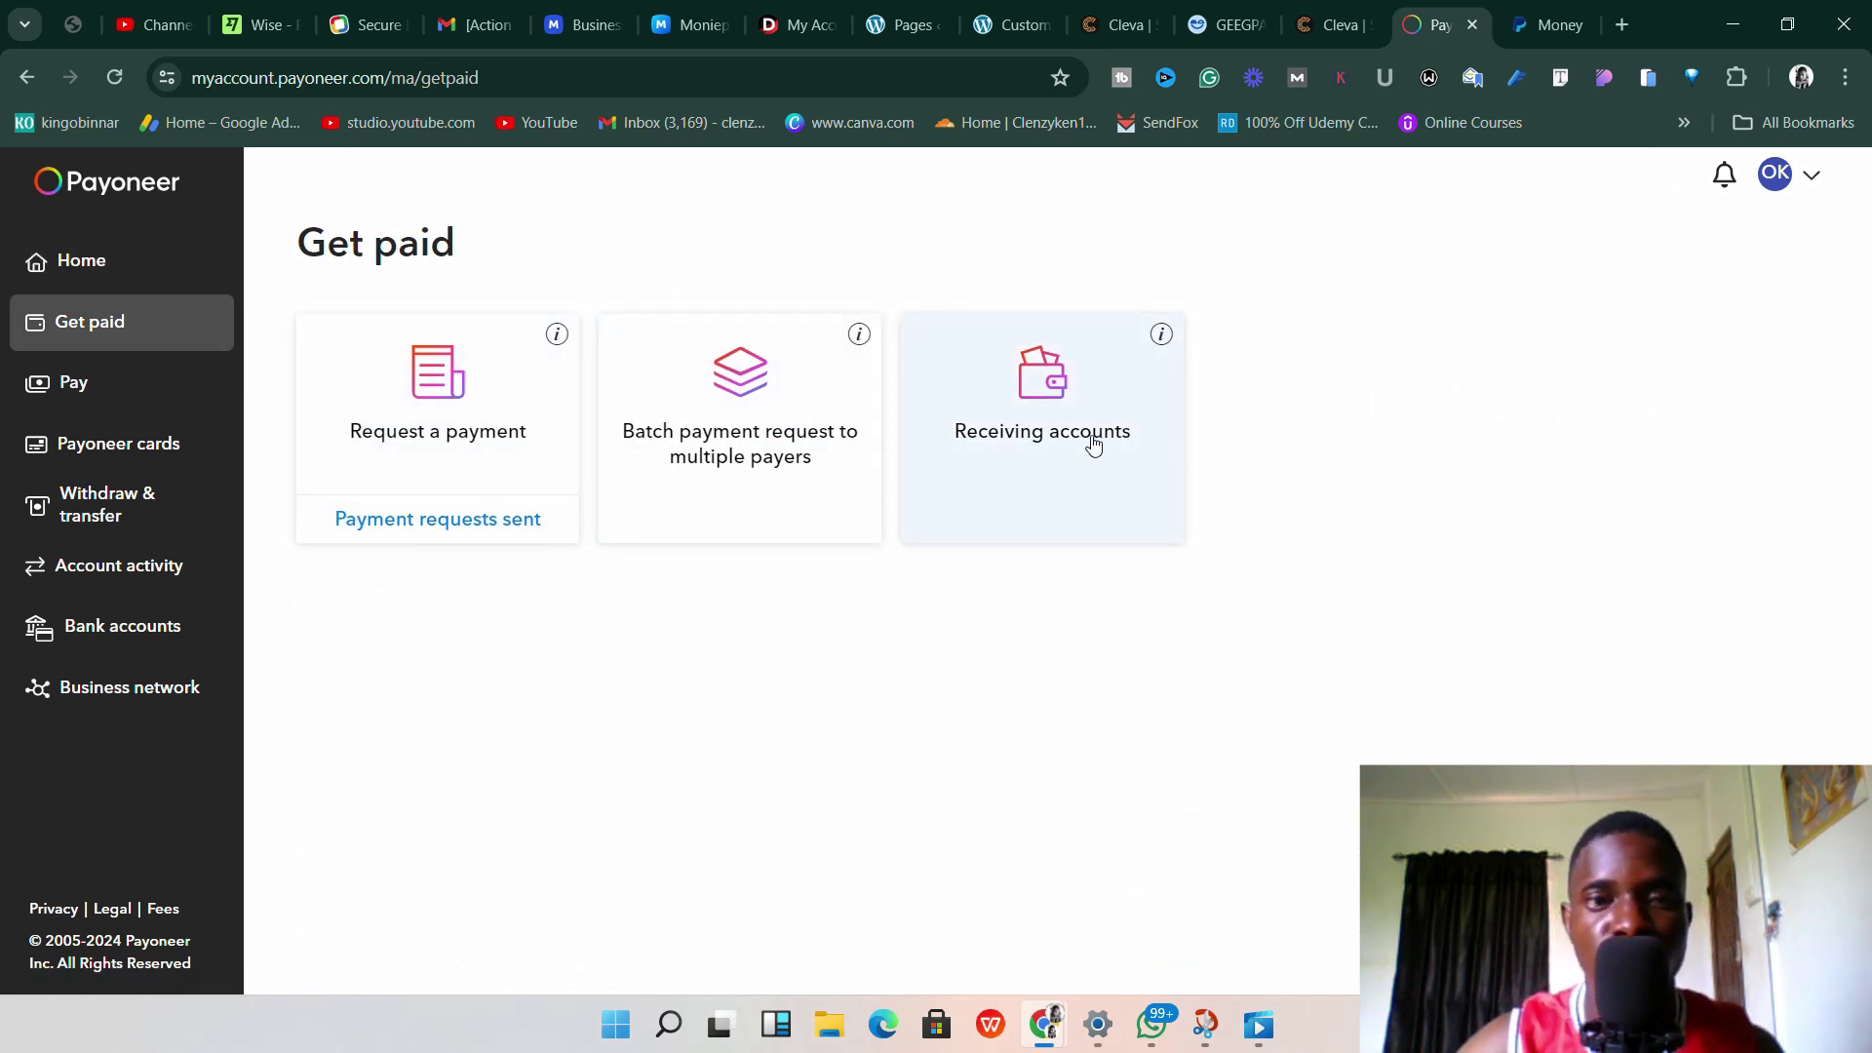
left_click(1093, 443)
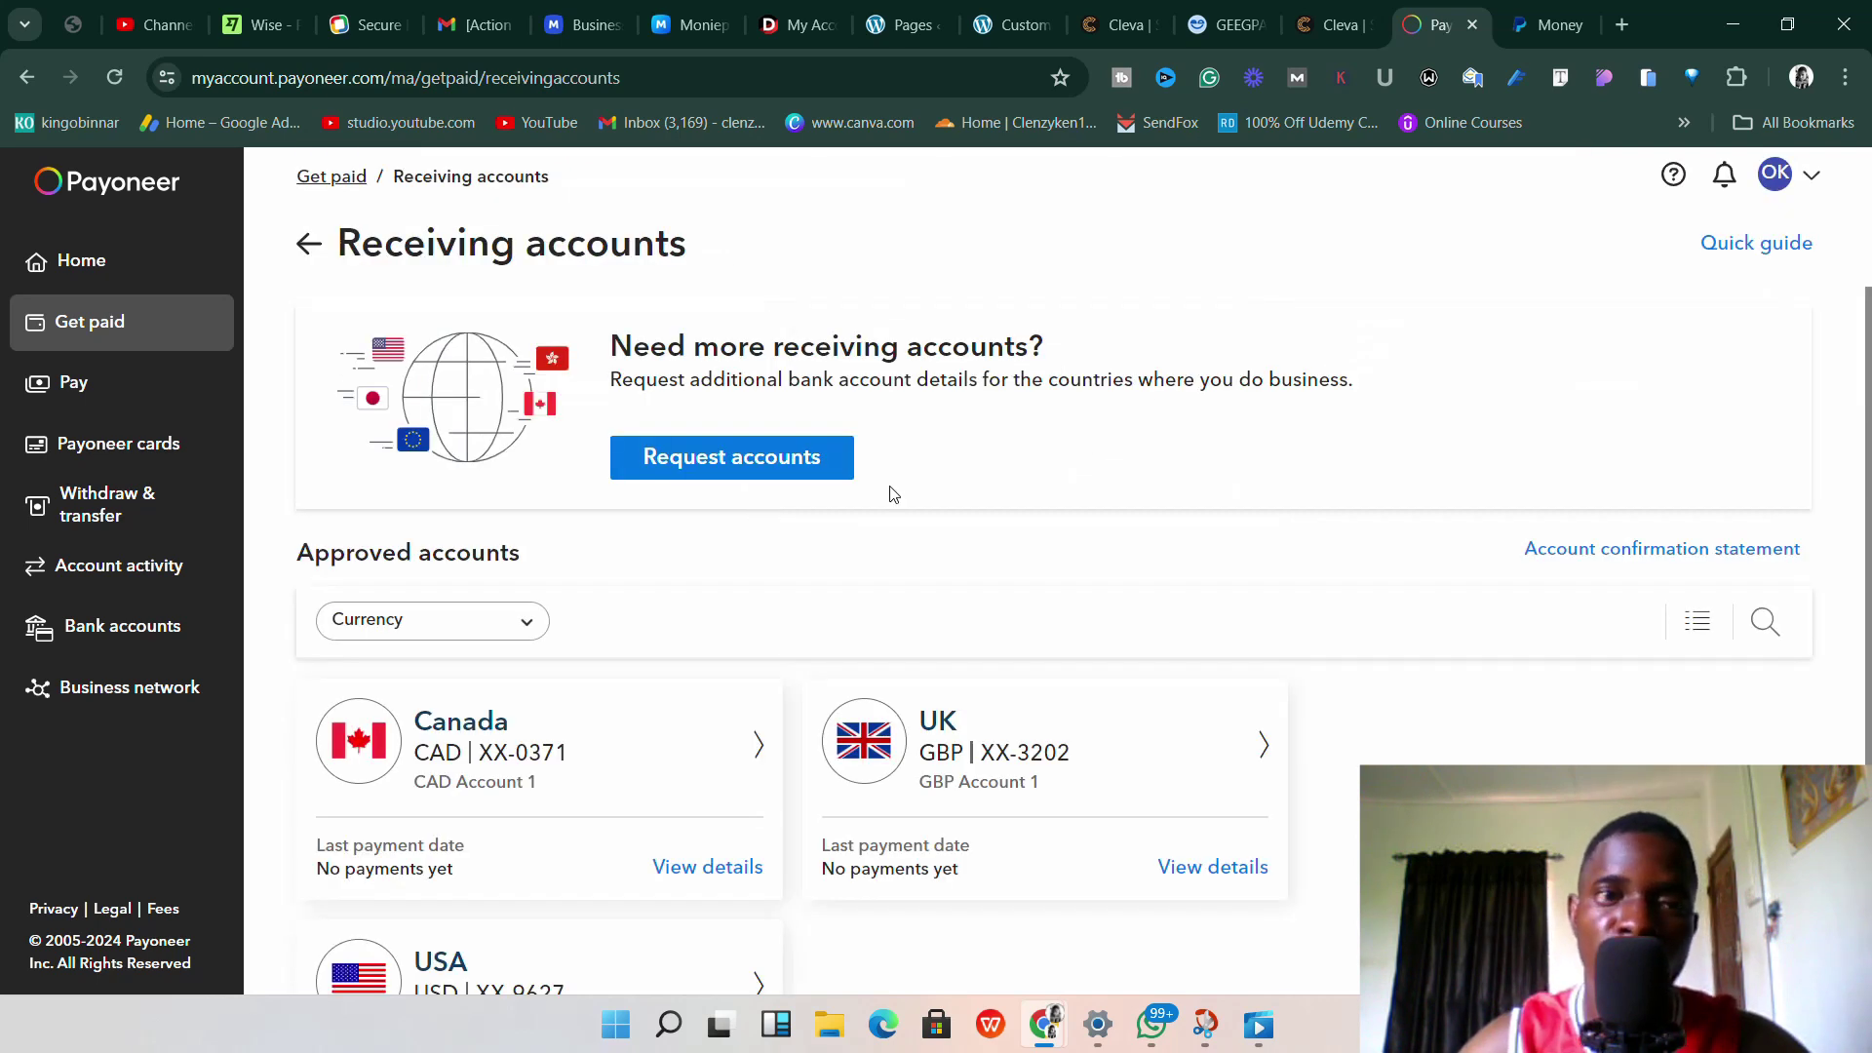
scroll(889, 493, "down", 3)
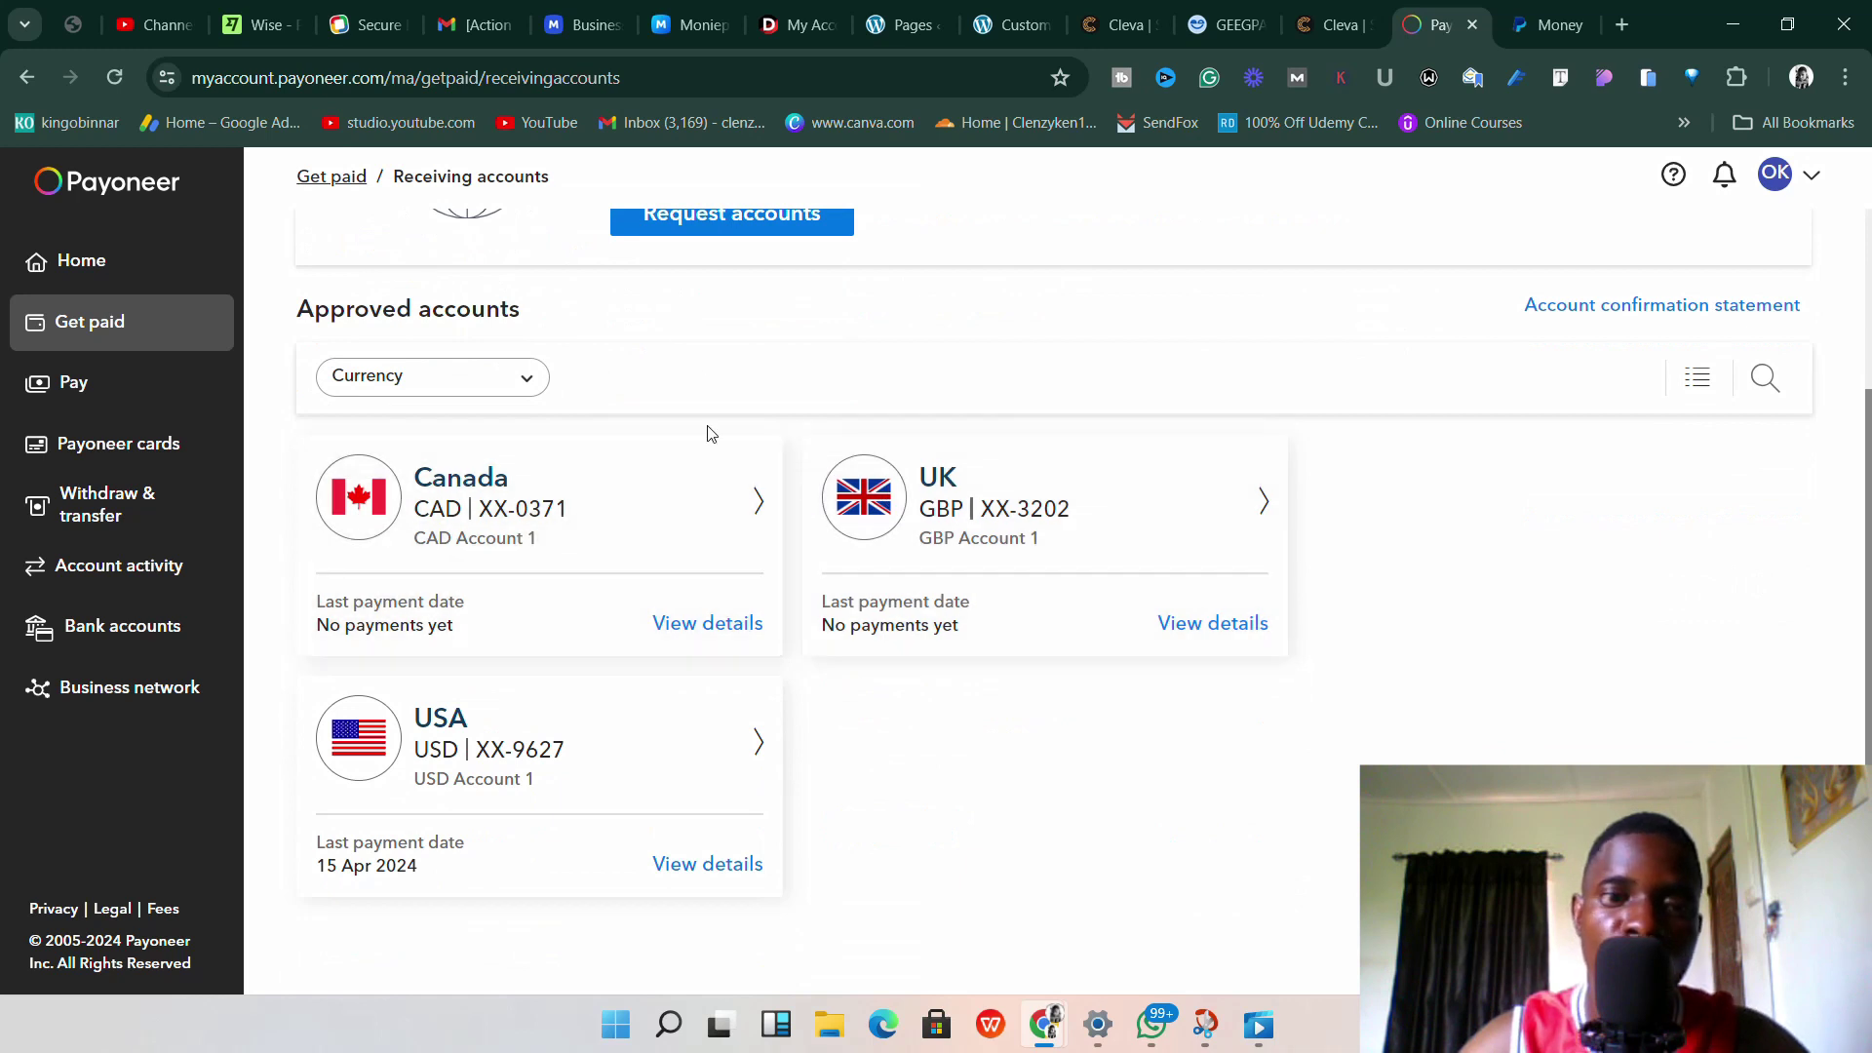
scroll(706, 770, "down", 1)
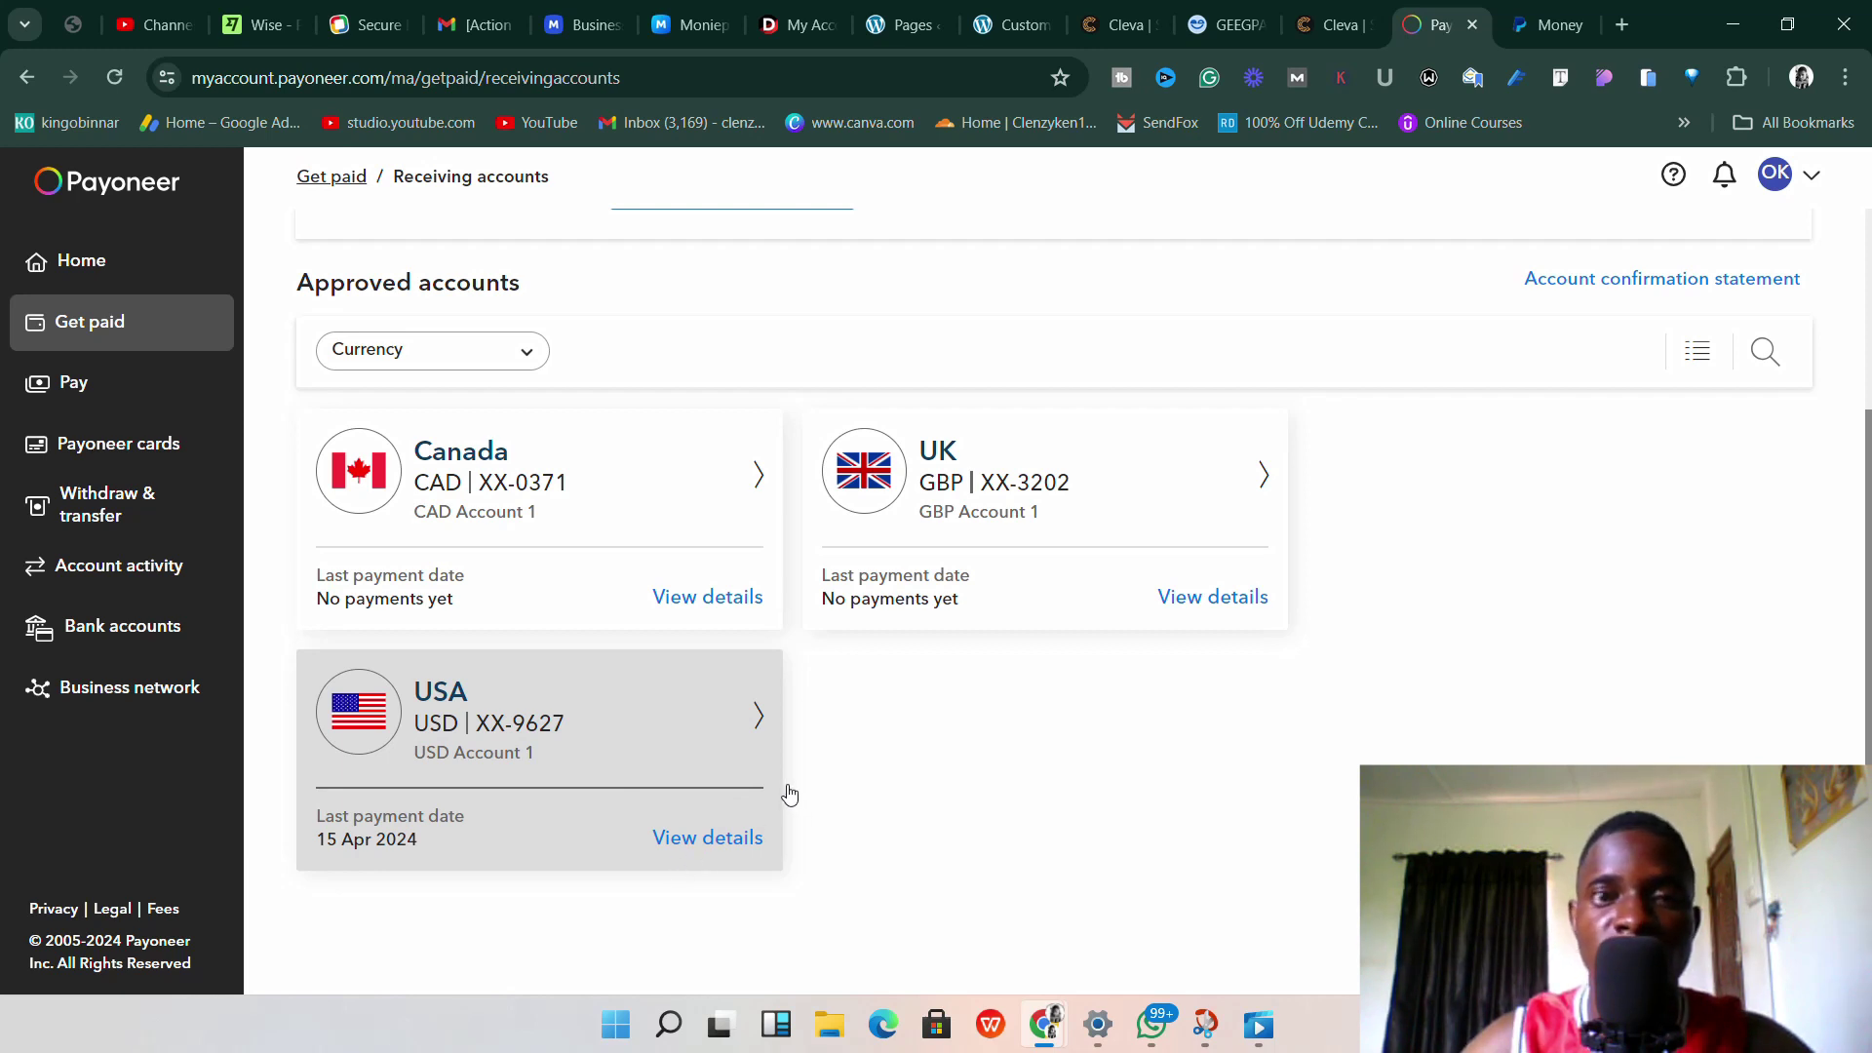
Open the USA USD account card to show its Community Federal Savings Bank routing and account numbers.
left_click(721, 822)
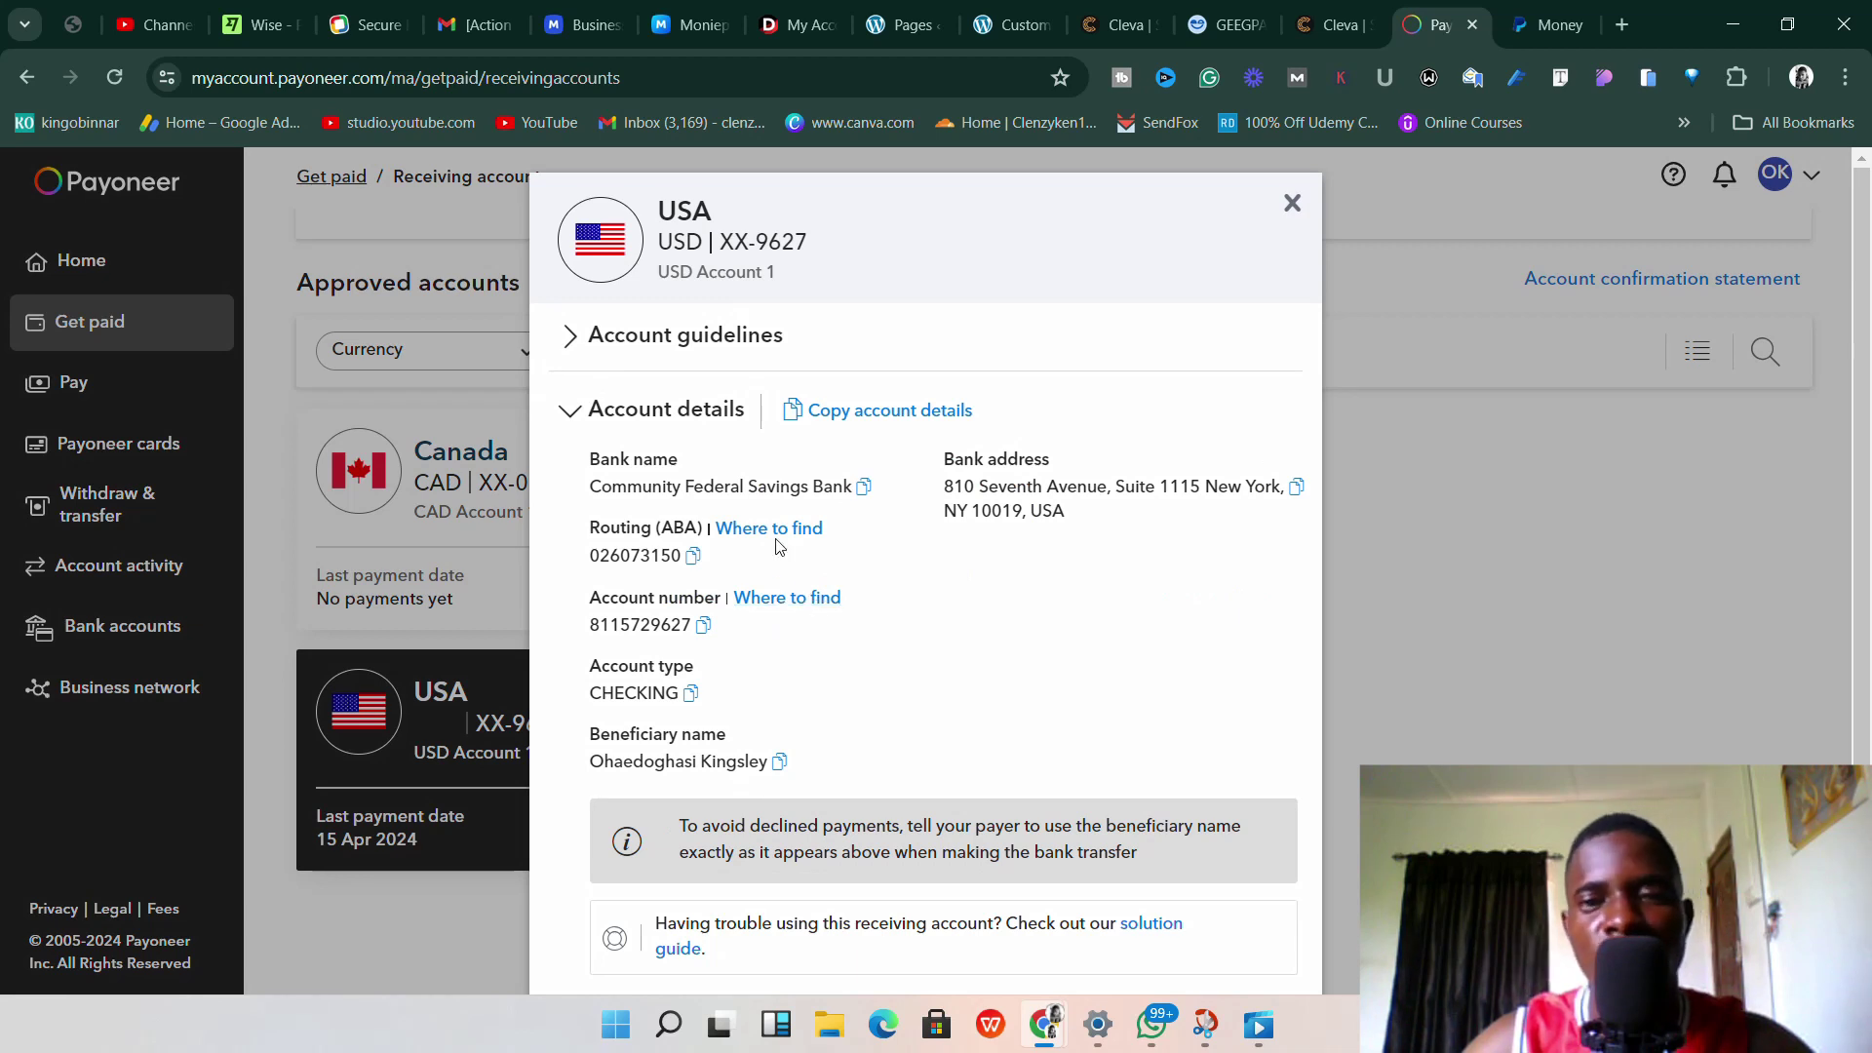
scroll(824, 532, "down", 1)
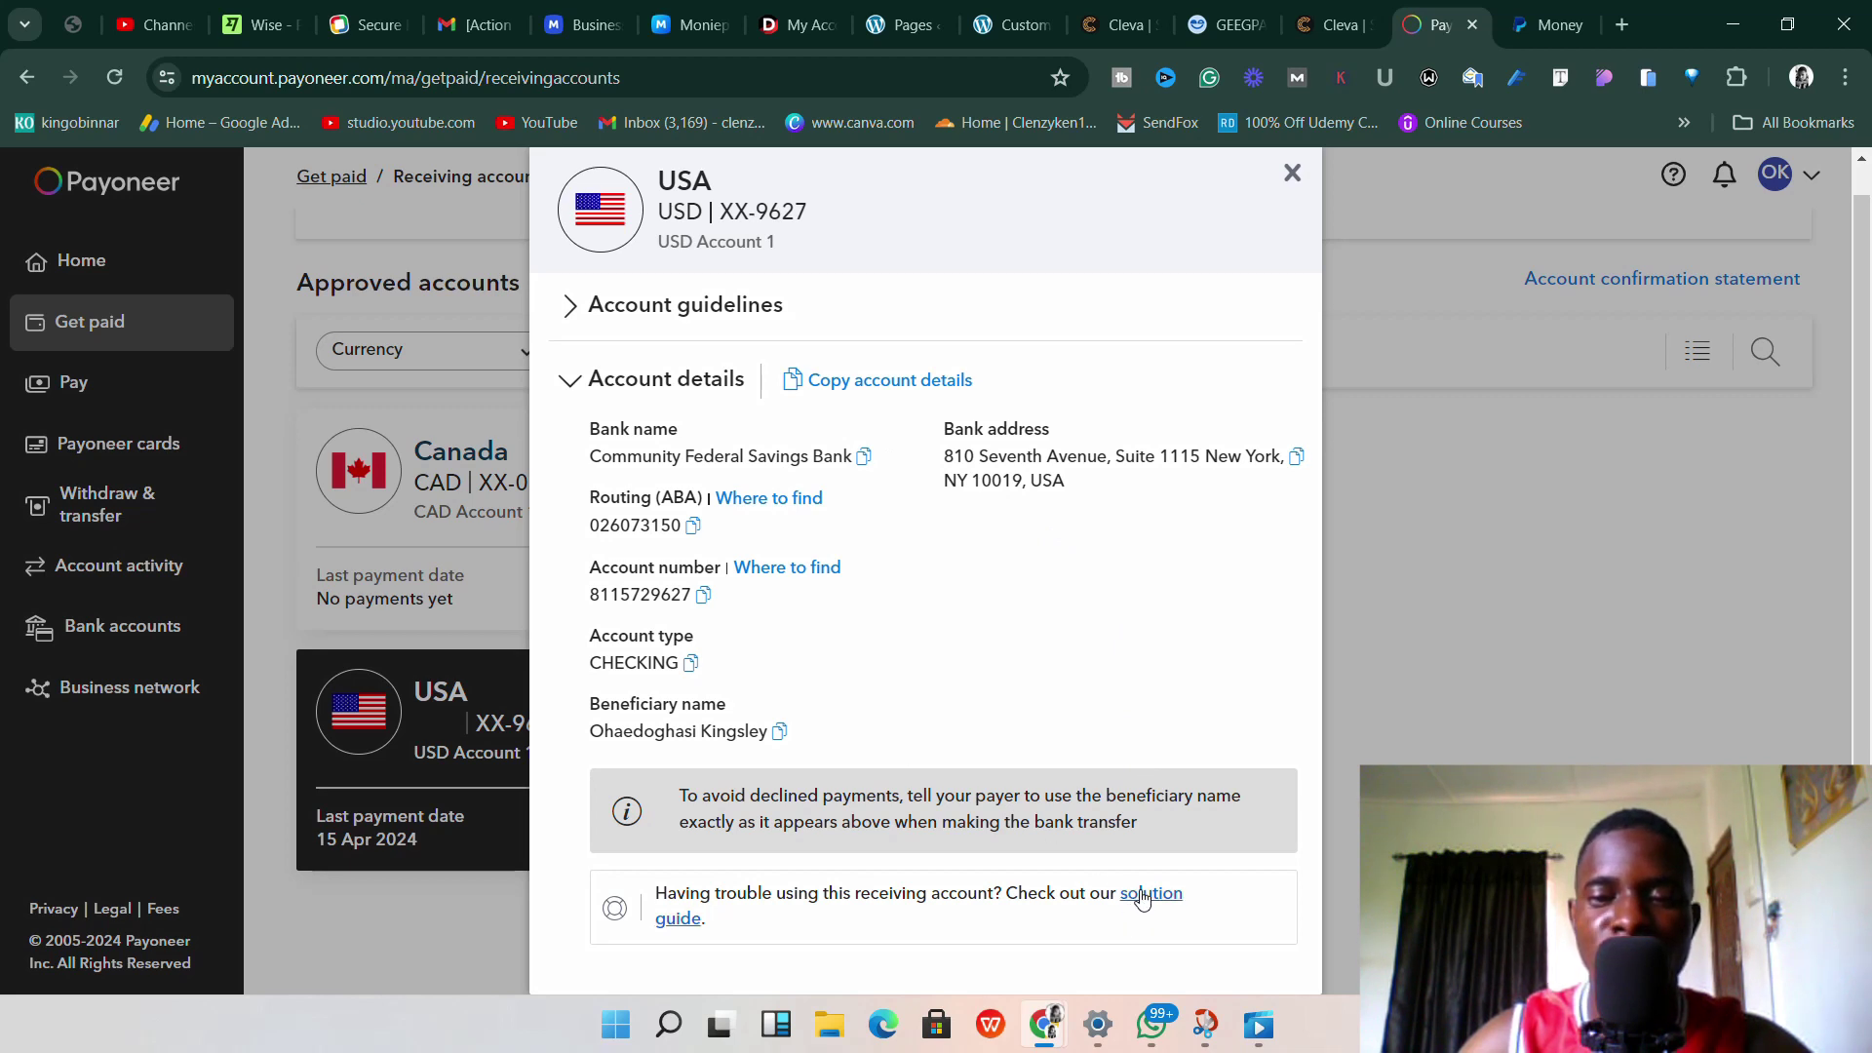
Open the solution guide link at the bottom of the USD account details.
left_click(864, 457)
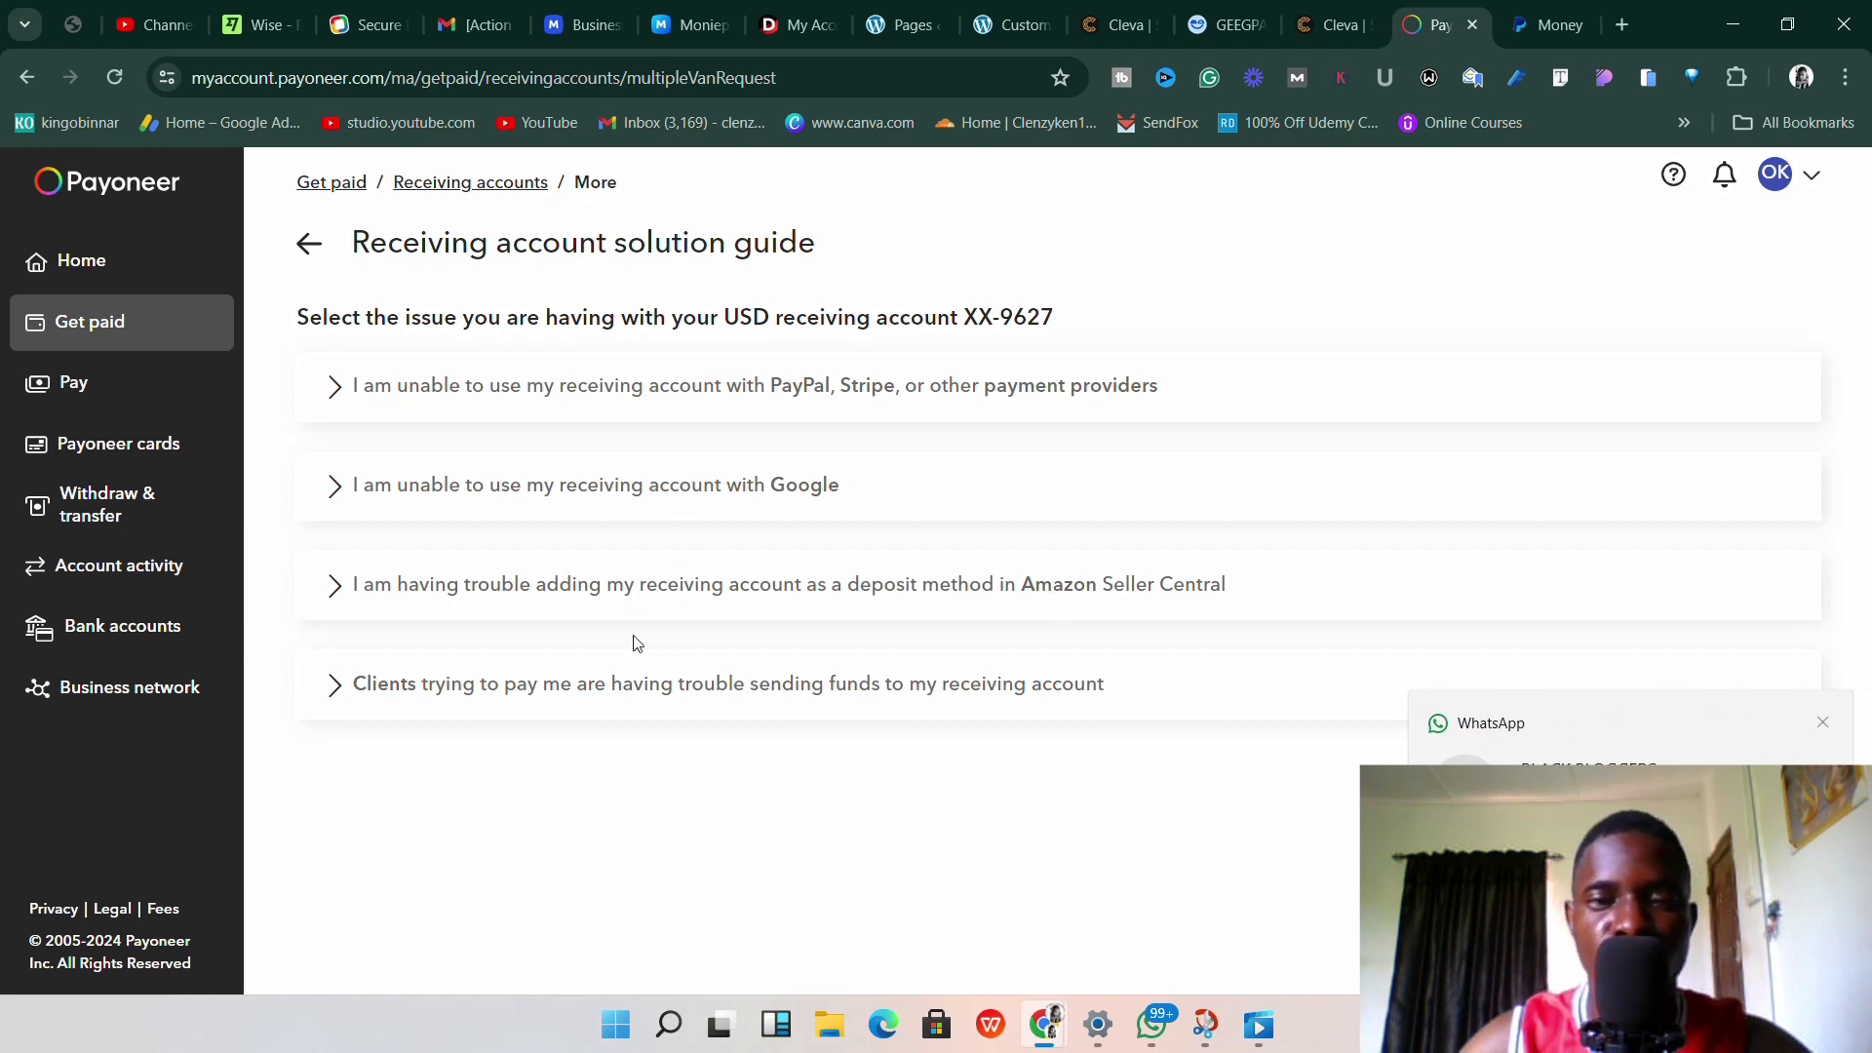
Read the fix for PayPal/Stripe problems, then go back to the USA account details.
left_click(541, 407)
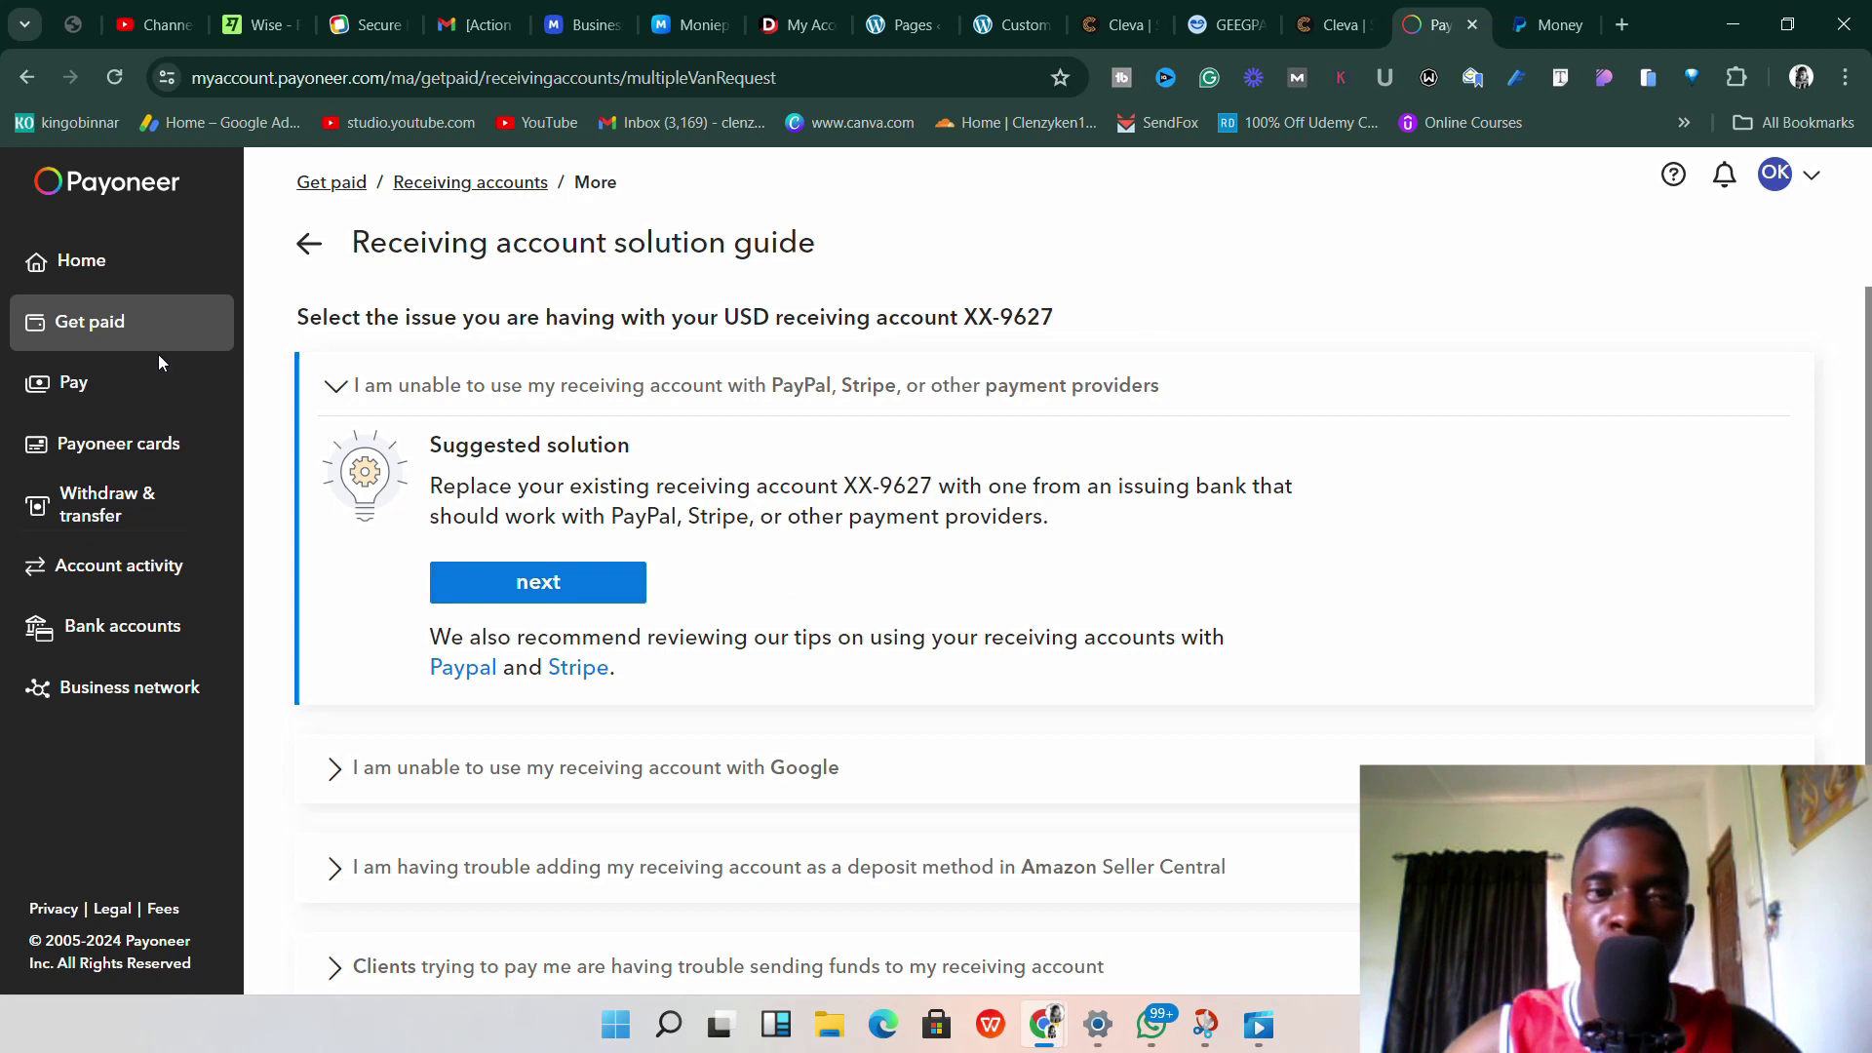
left_click(307, 246)
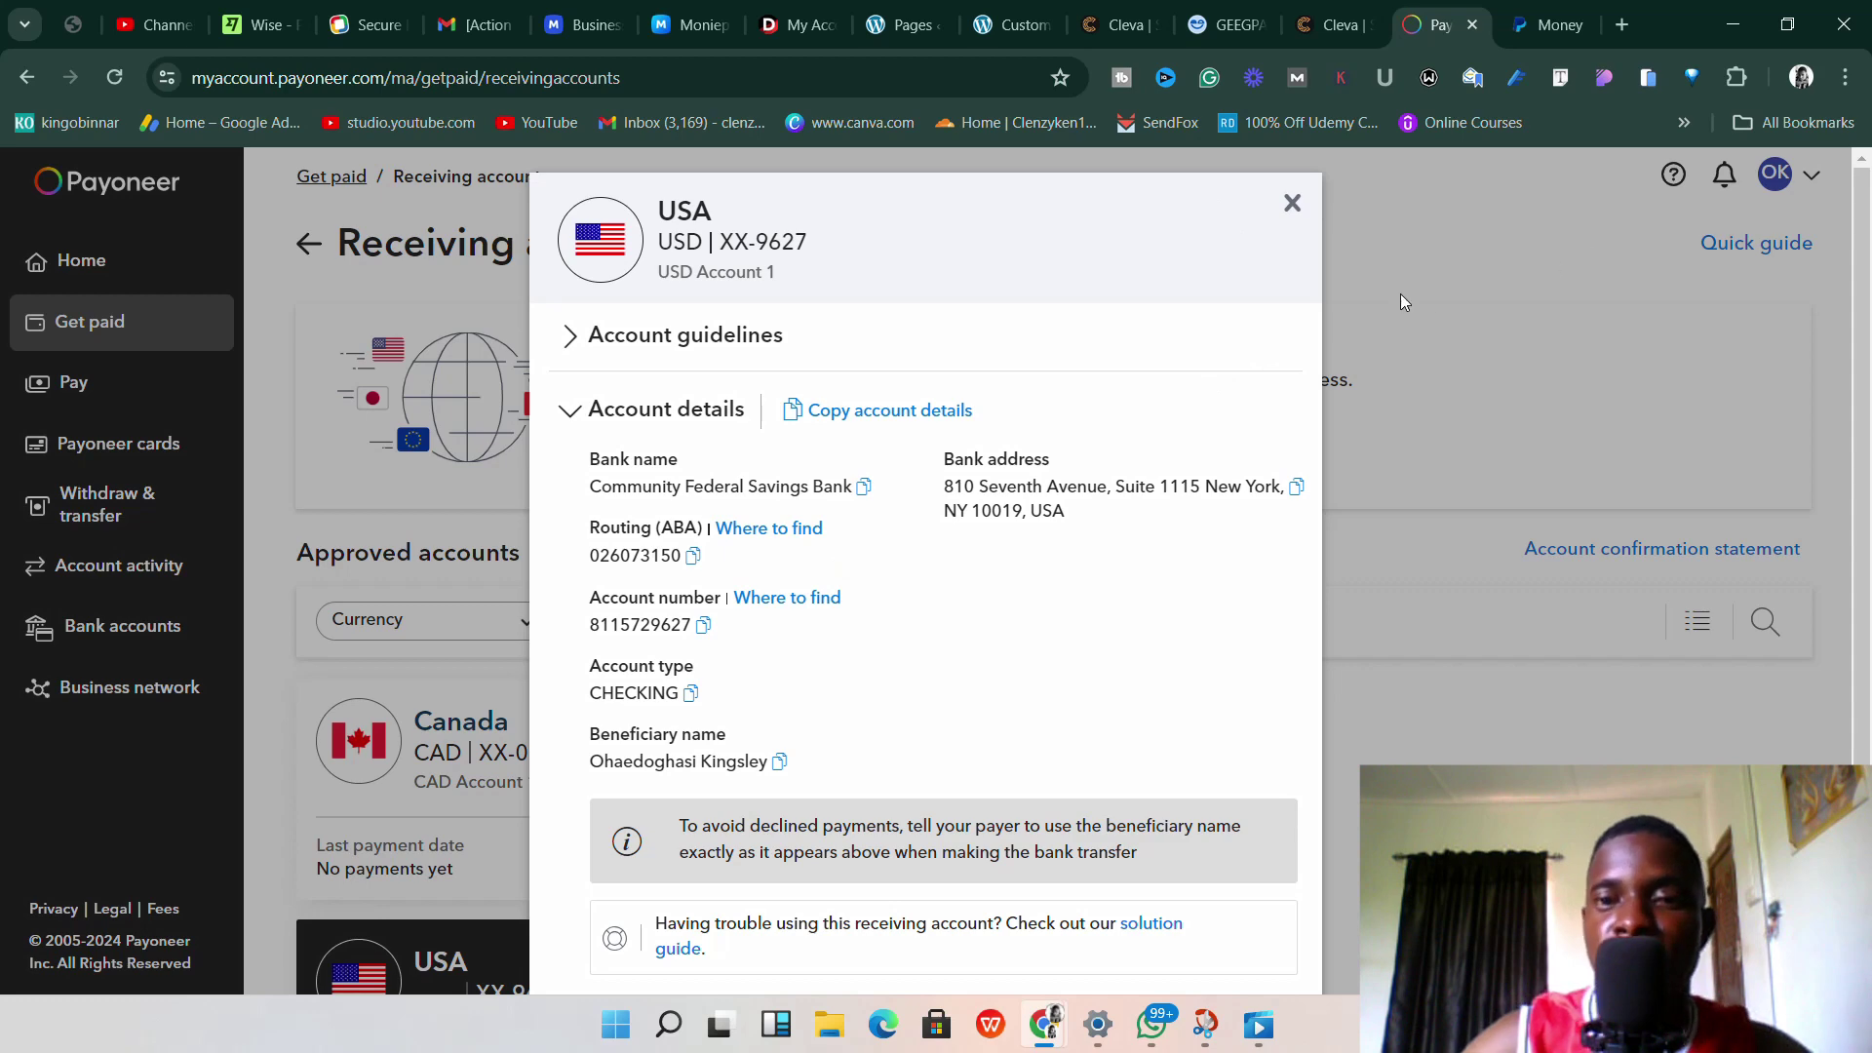
Switch to PayPal's Money page, glancing back at the Payoneer USA account details.
left_click(1534, 23)
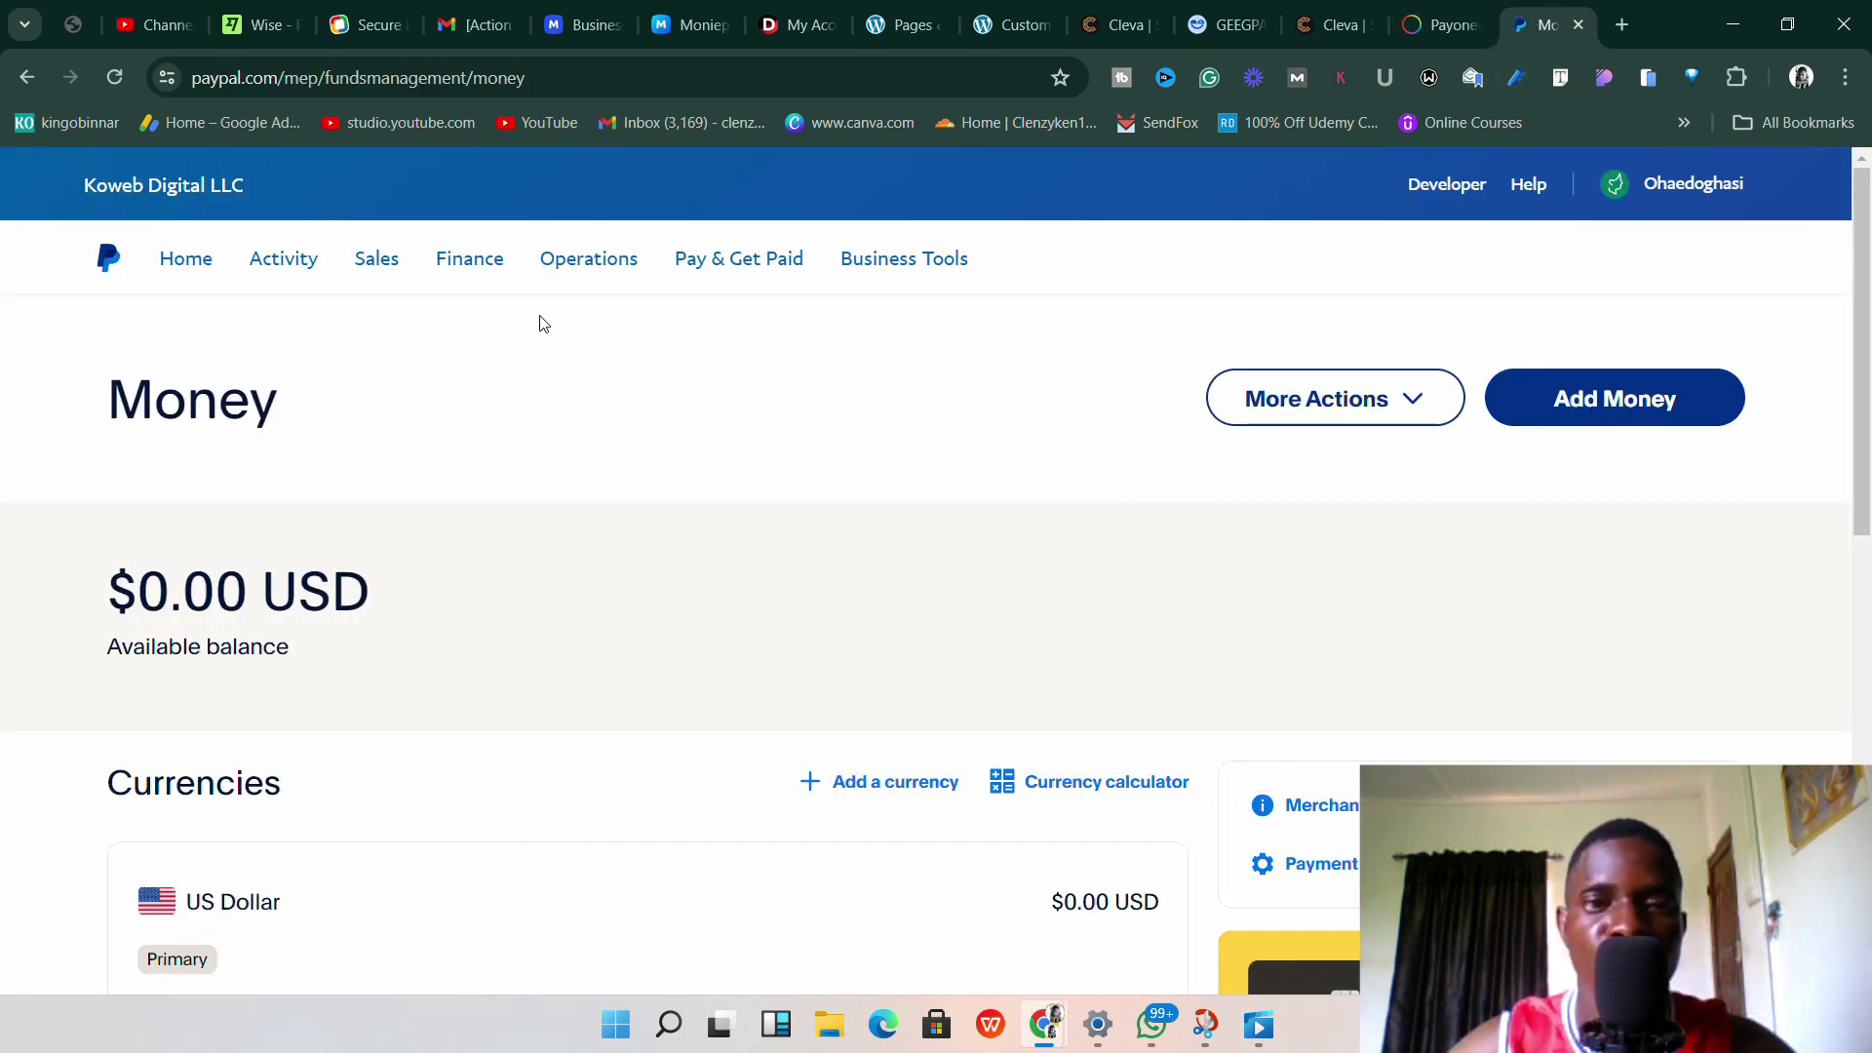
left_click(1431, 18)
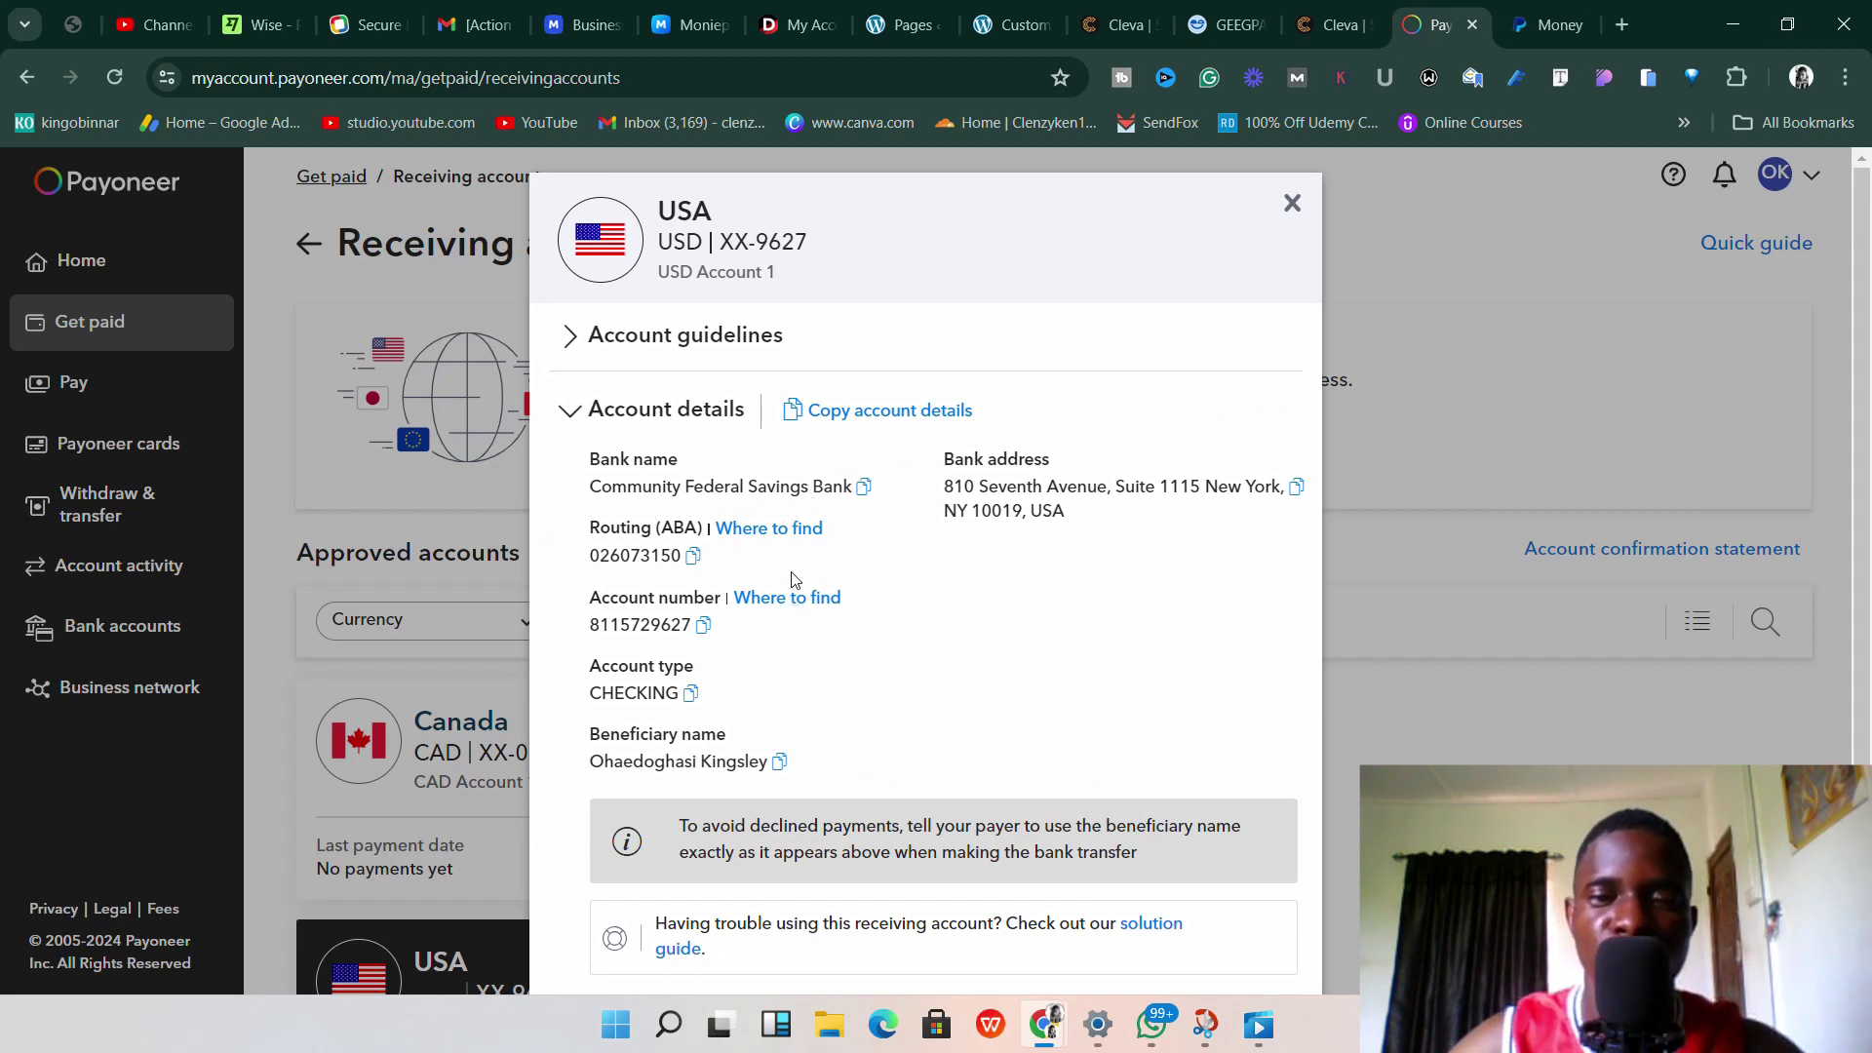
left_click(1547, 30)
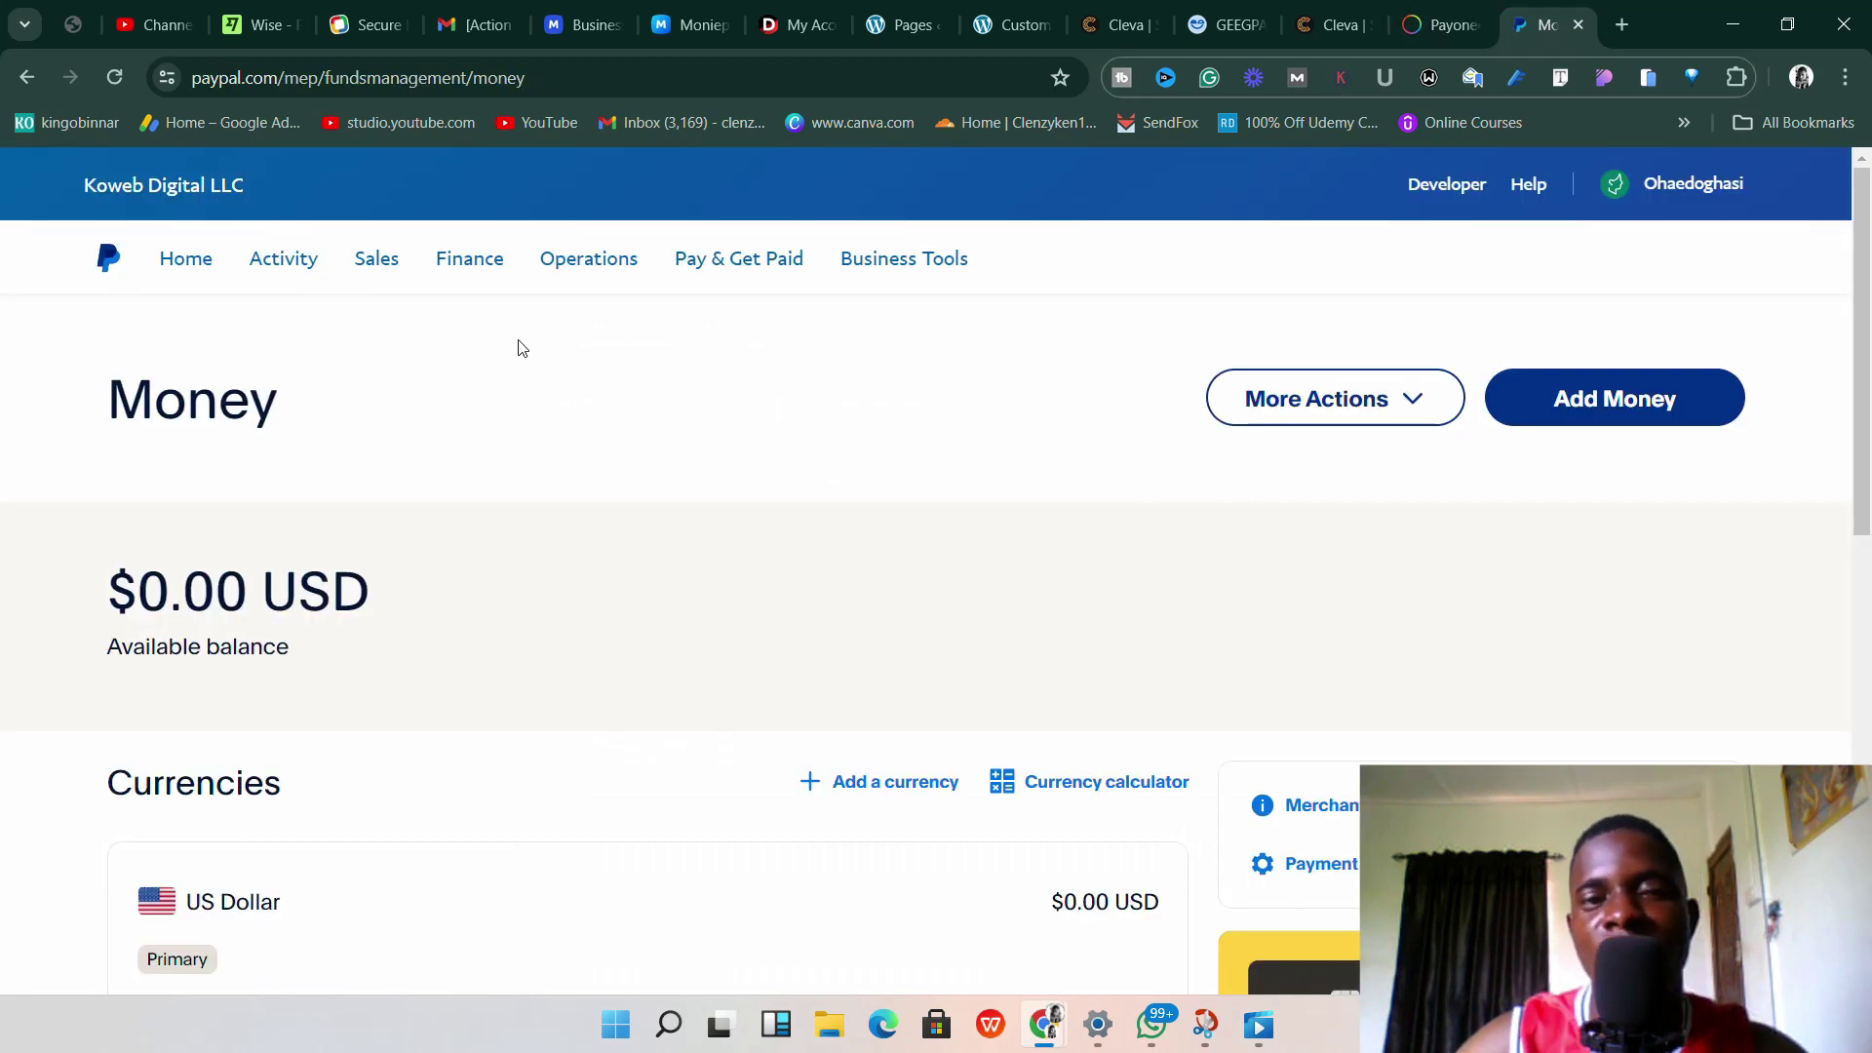
scroll(718, 598, "down", 3)
scroll(665, 343, "up", 2)
scroll(578, 621, "down", 4)
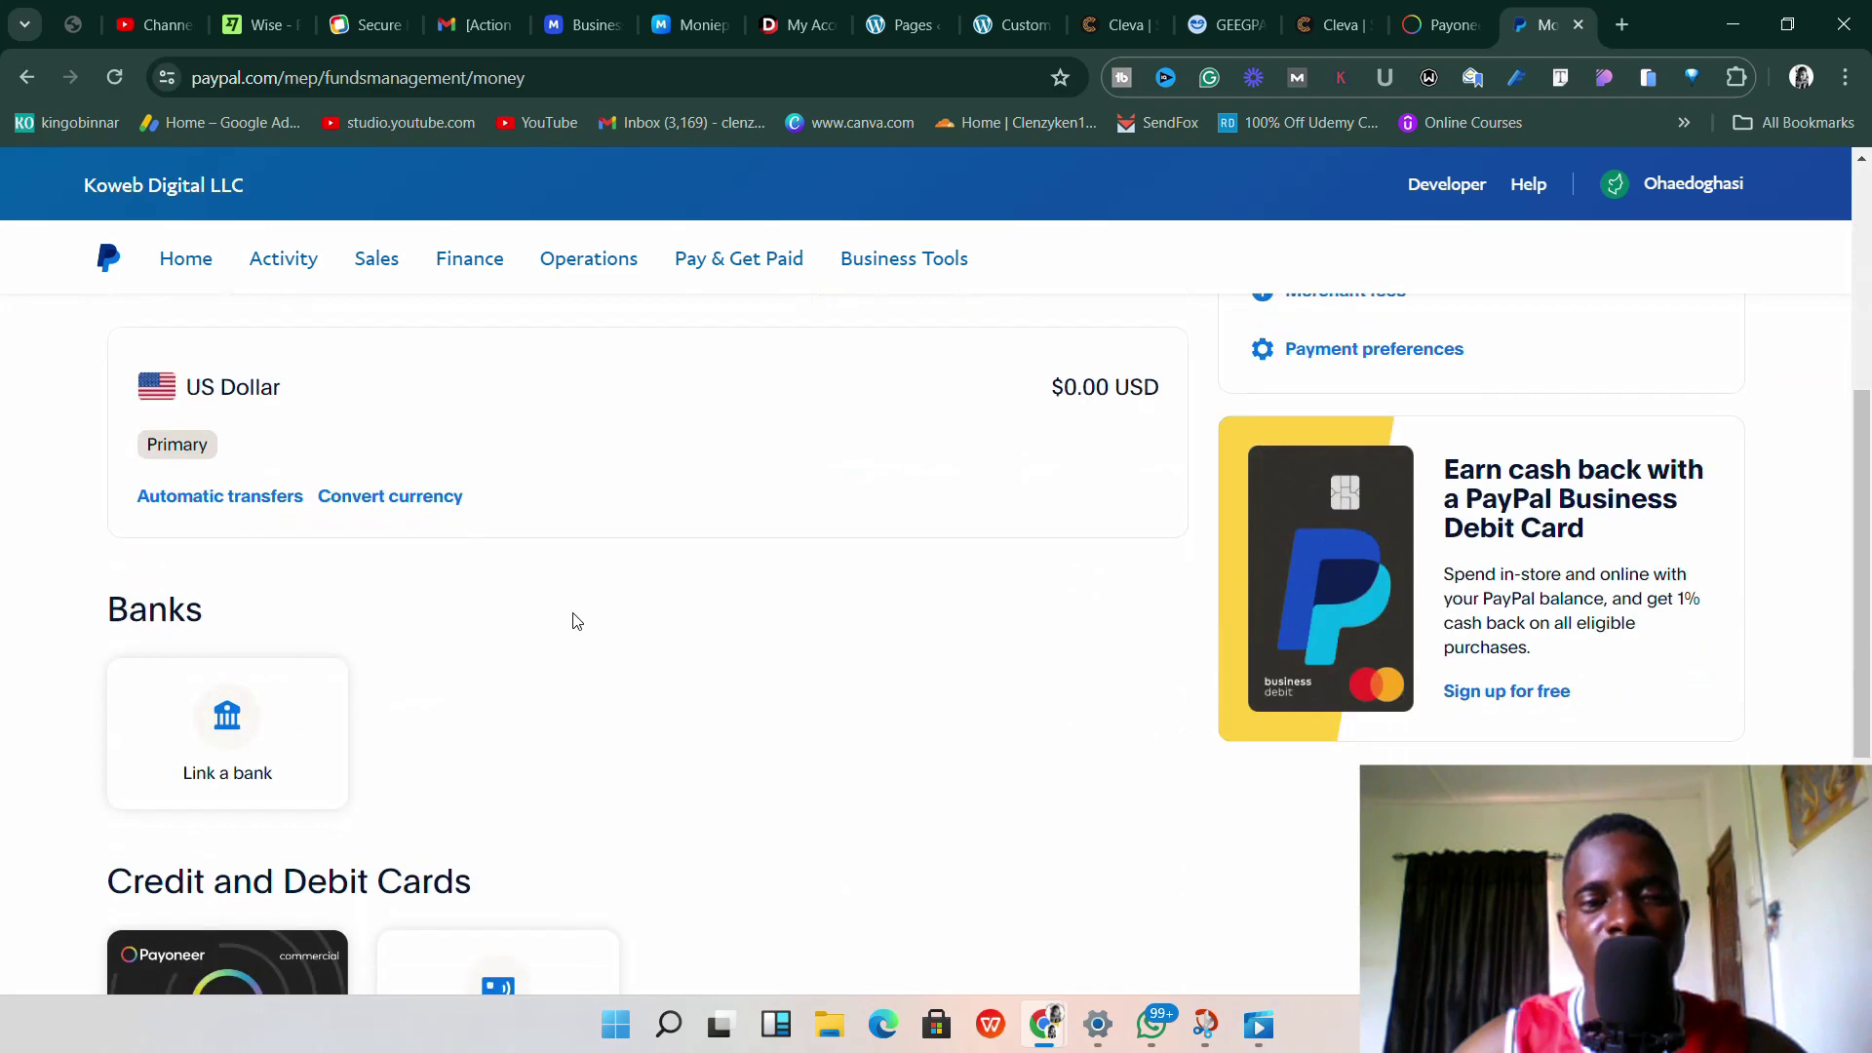
scroll(577, 621, "up", 5)
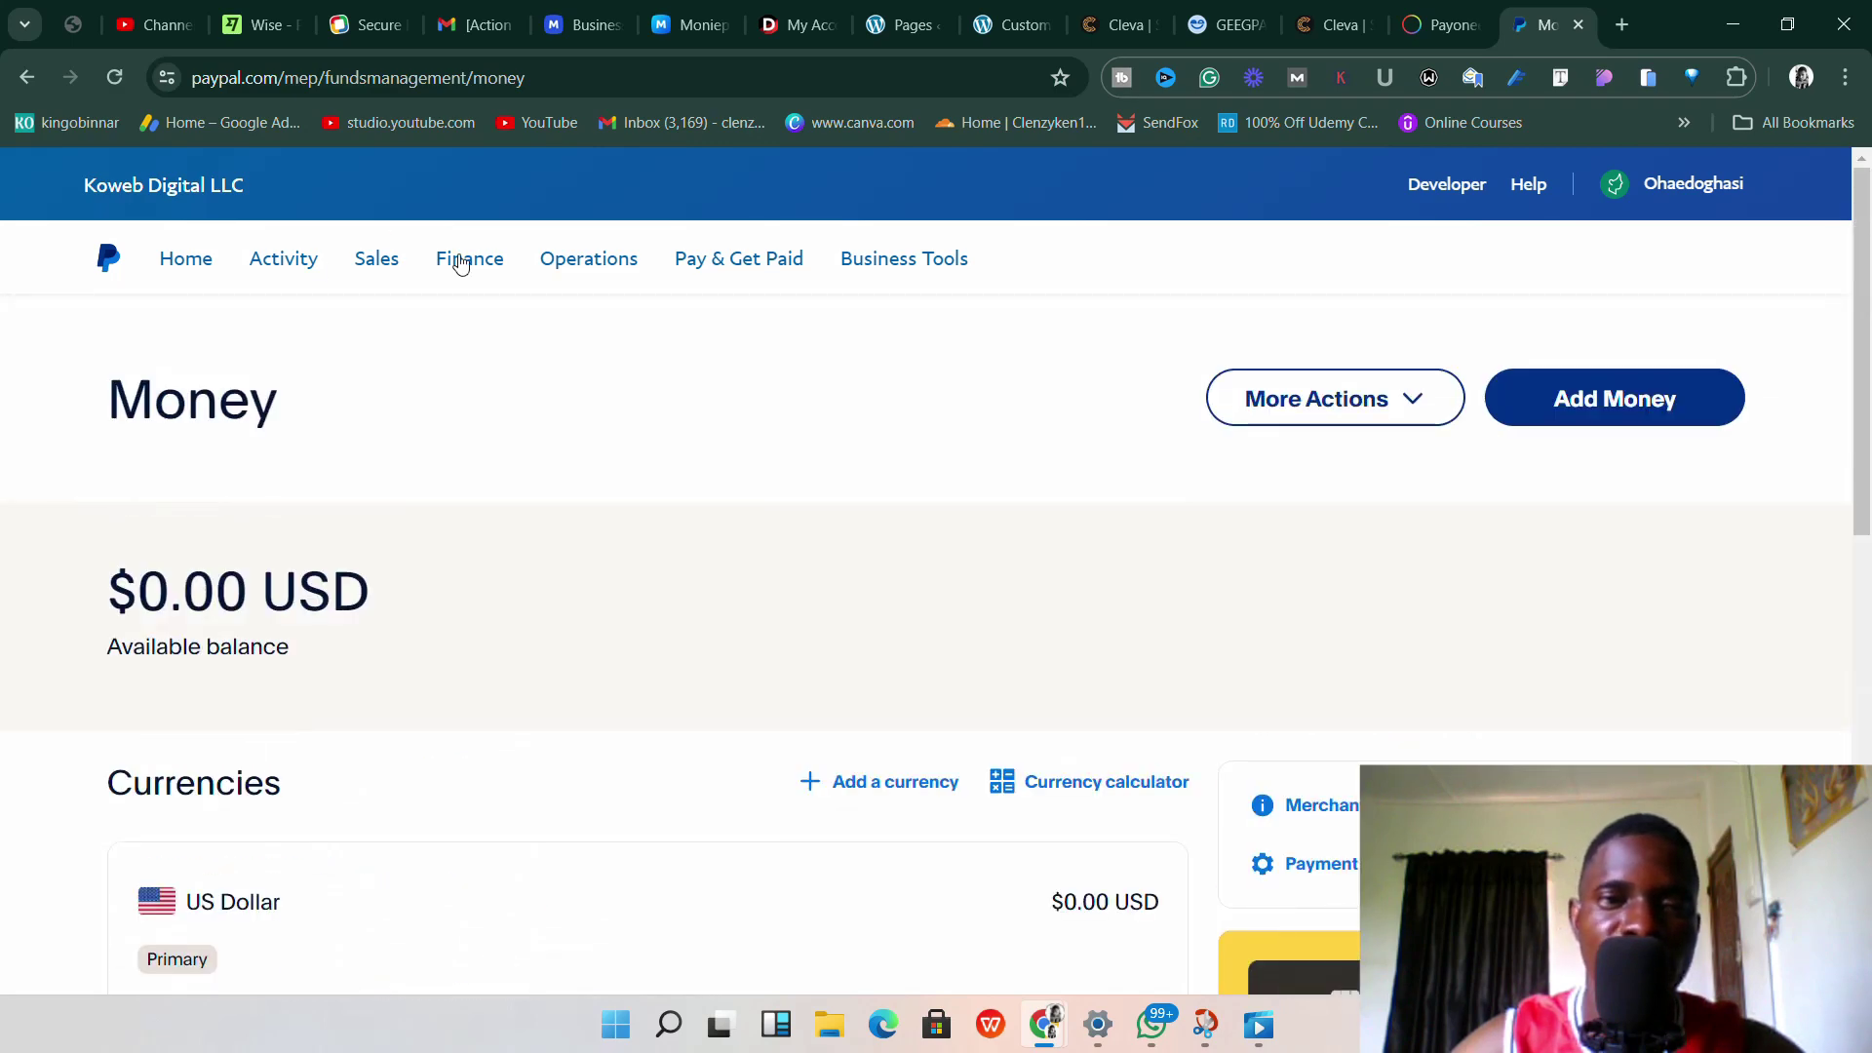
Open Banks & Cards from PayPal's Finance menu and view the Banks and Payoneer card sections.
left_click(458, 268)
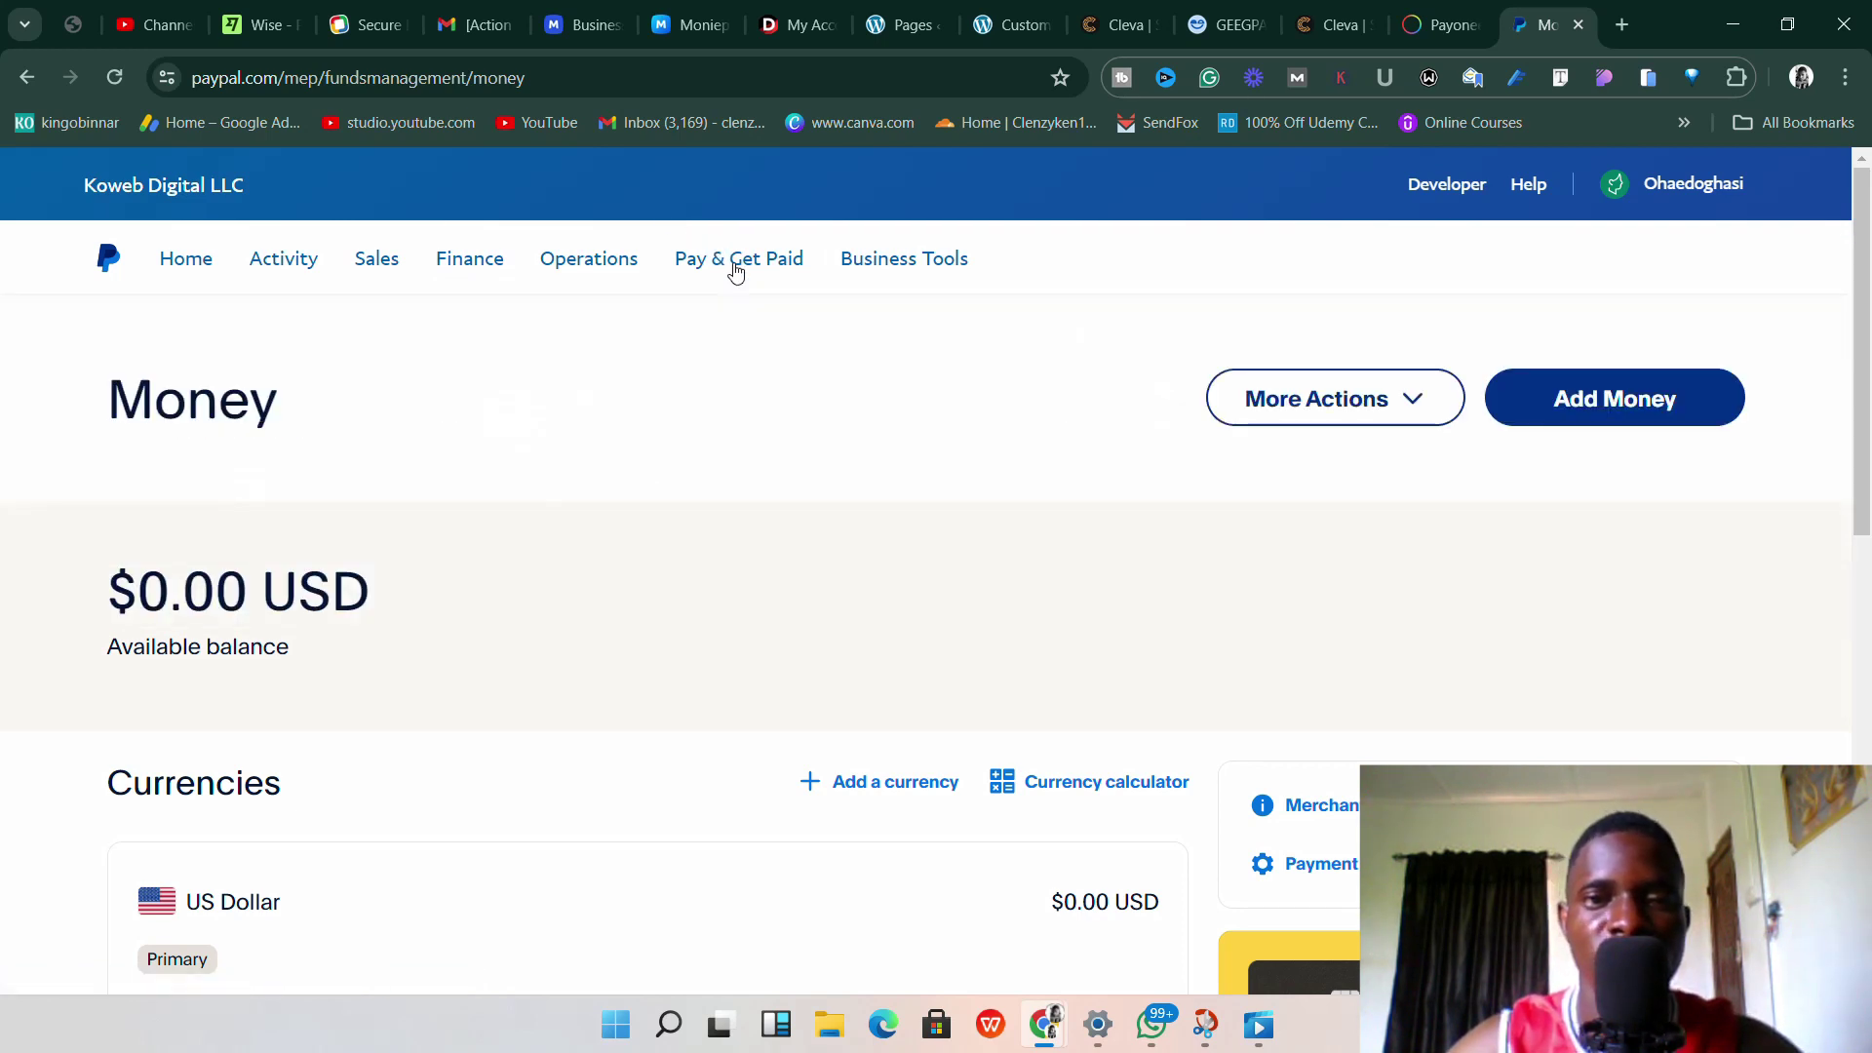
left_click(740, 269)
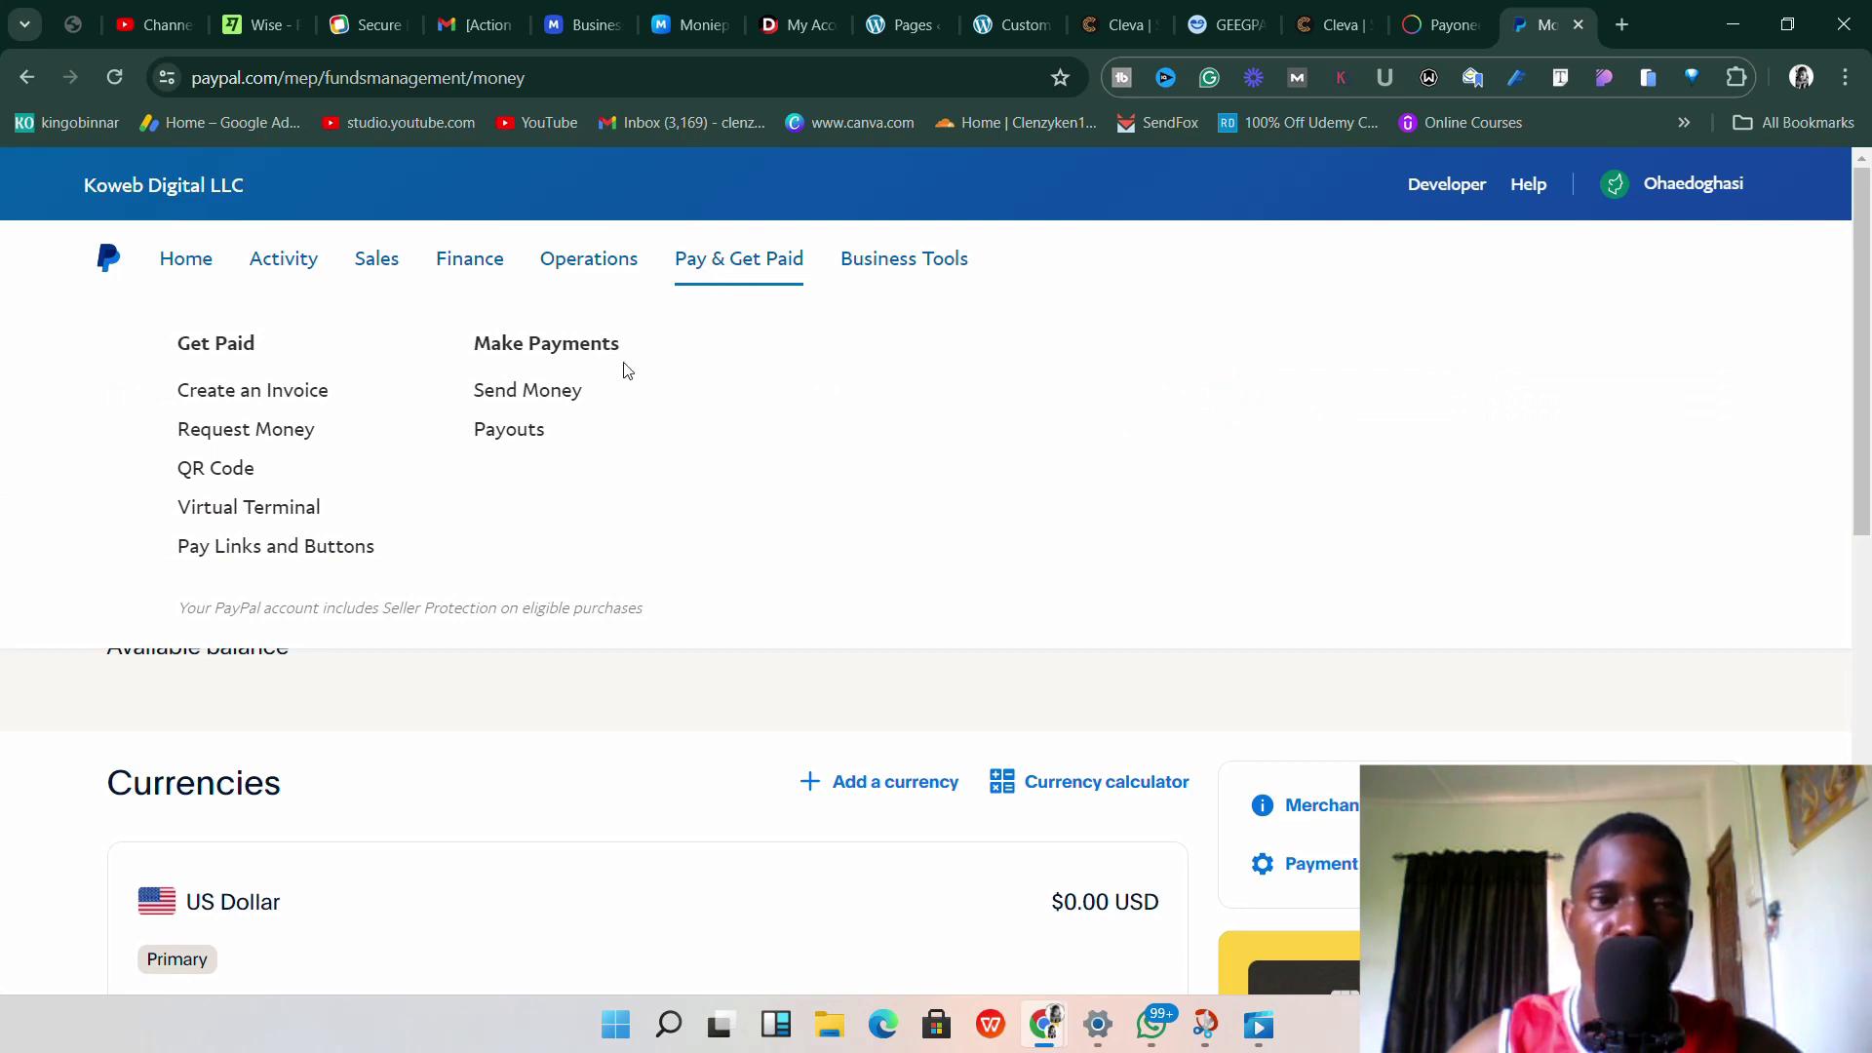
left_click(470, 264)
left_click(466, 283)
left_click(454, 269)
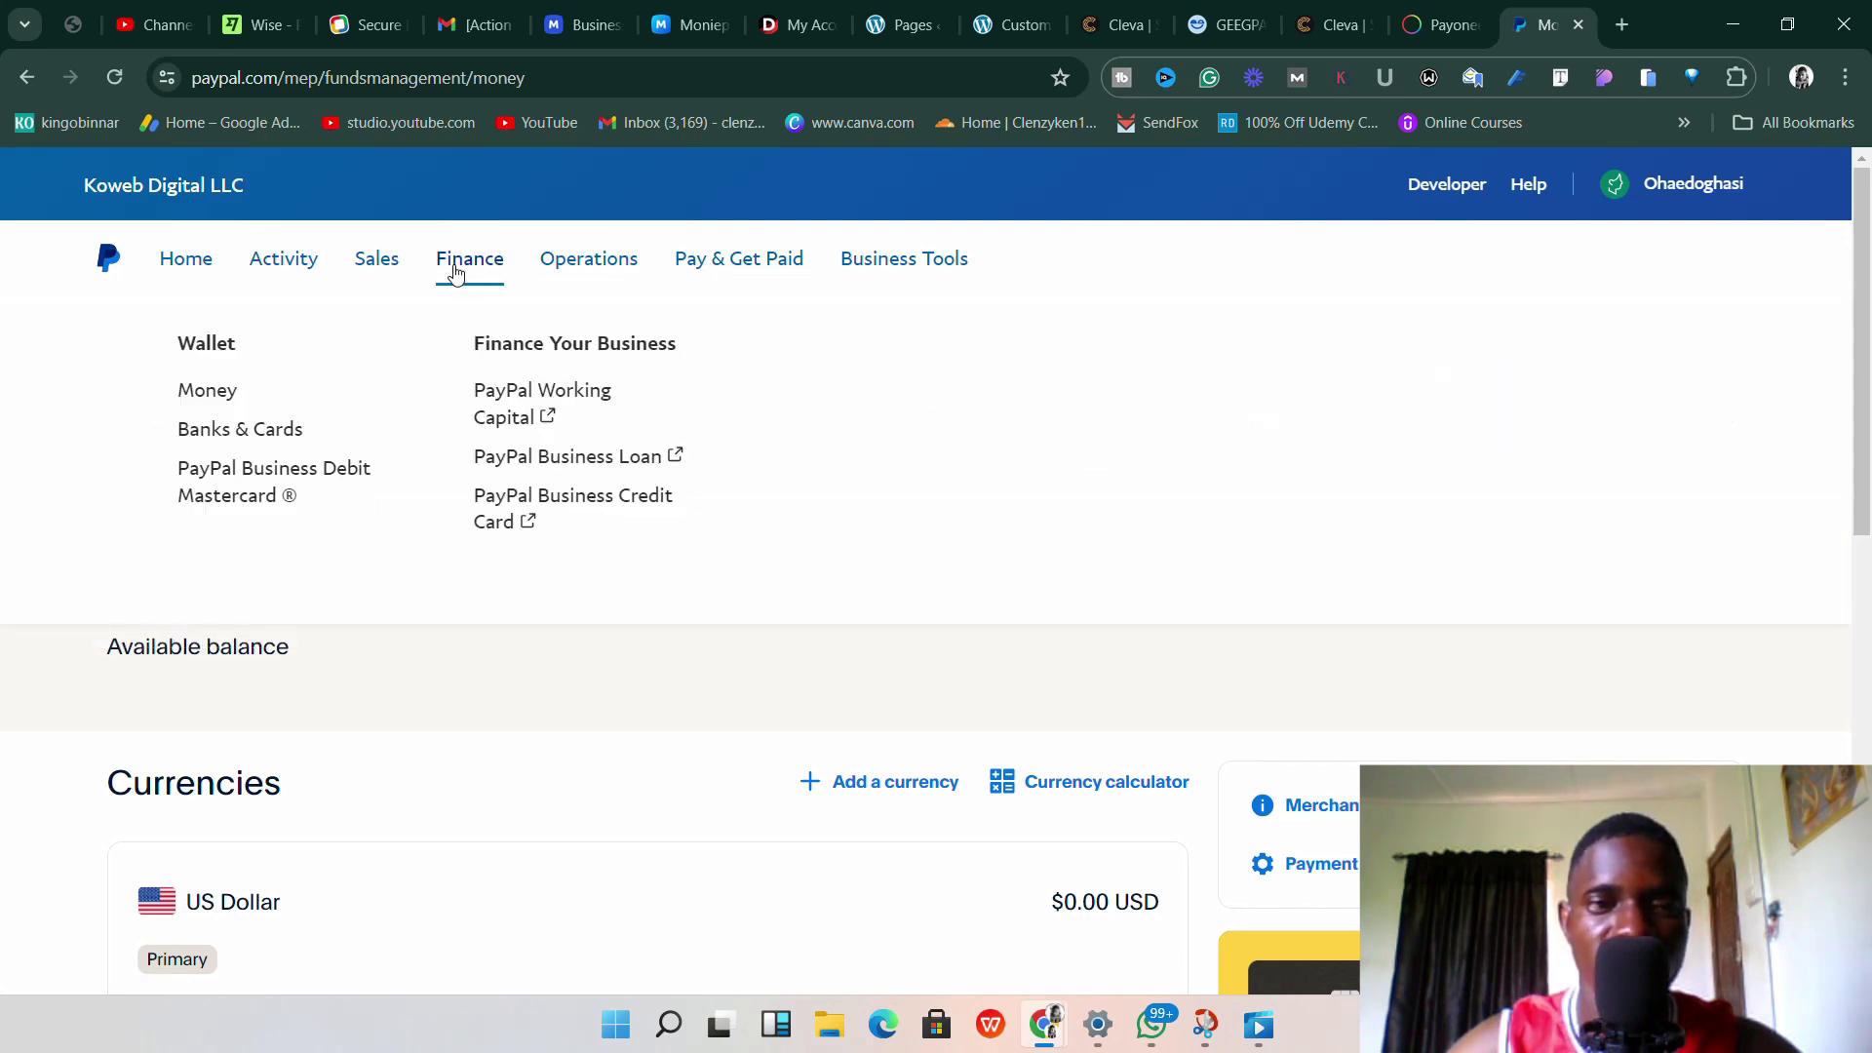
left_click(295, 429)
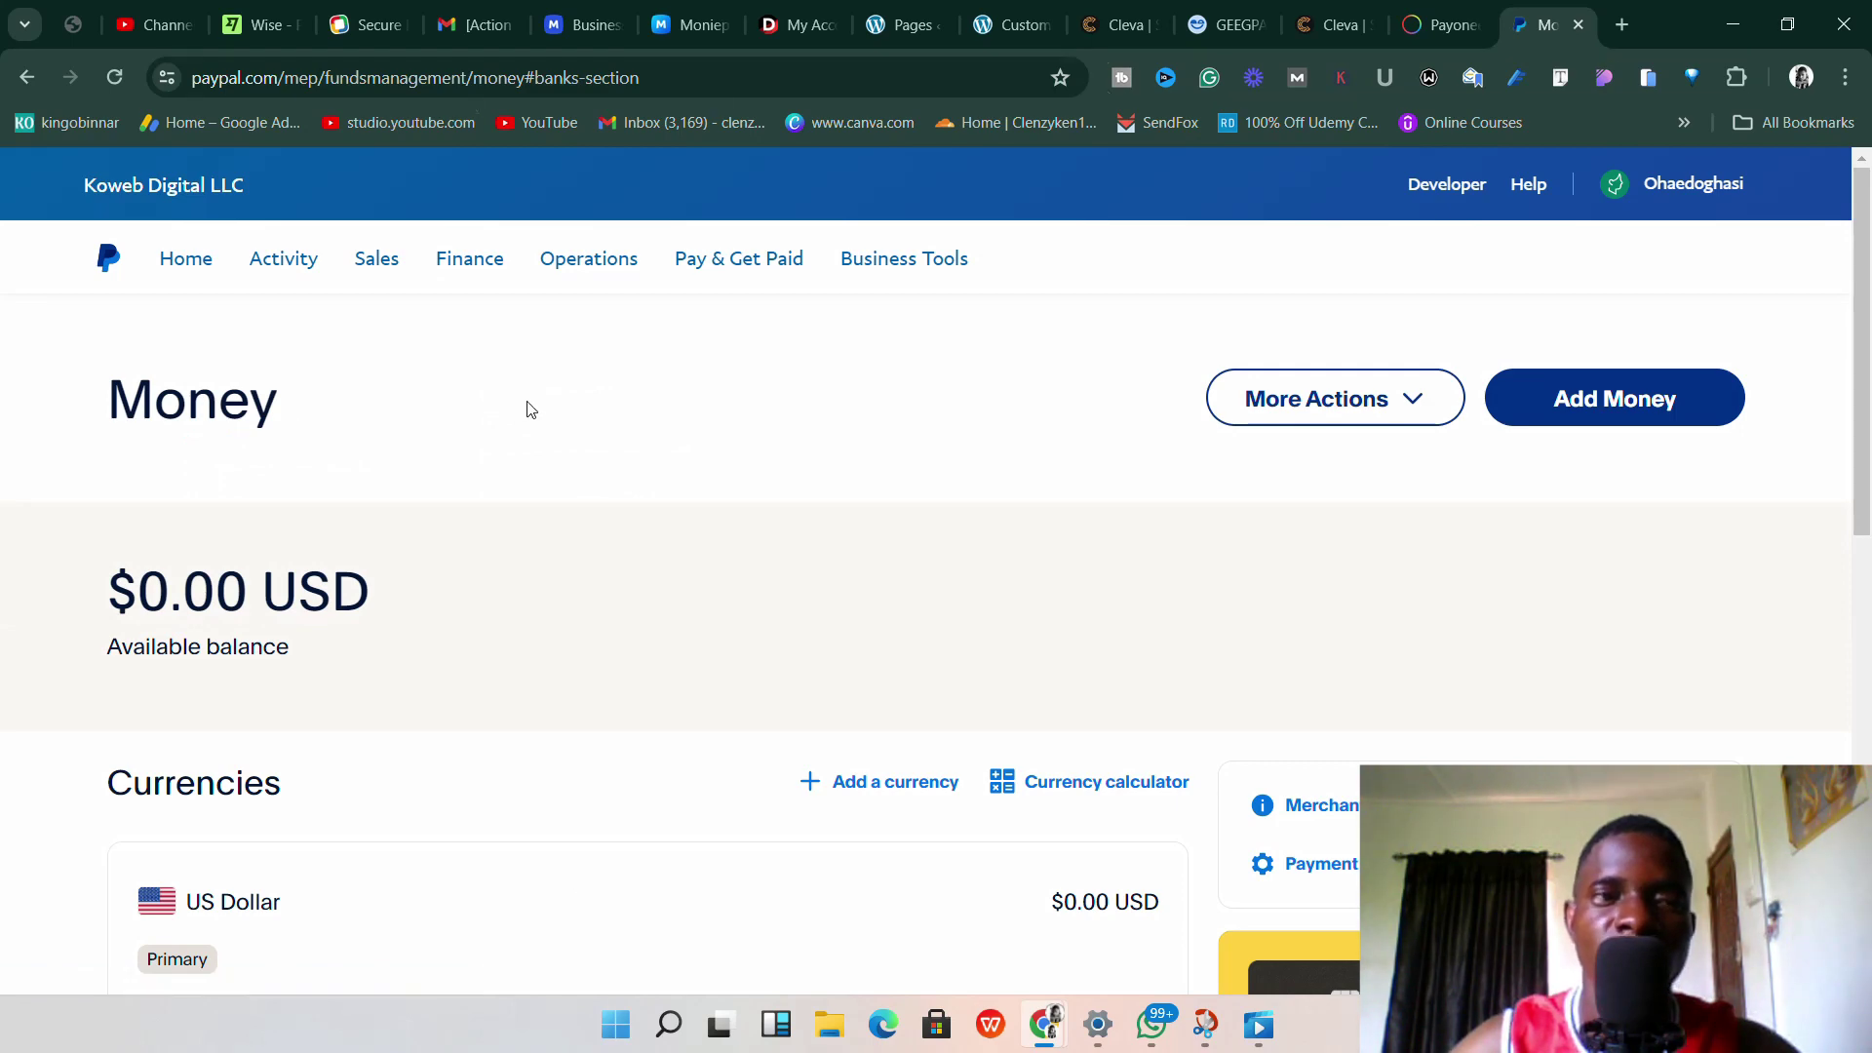
scroll(648, 447, "down", 7)
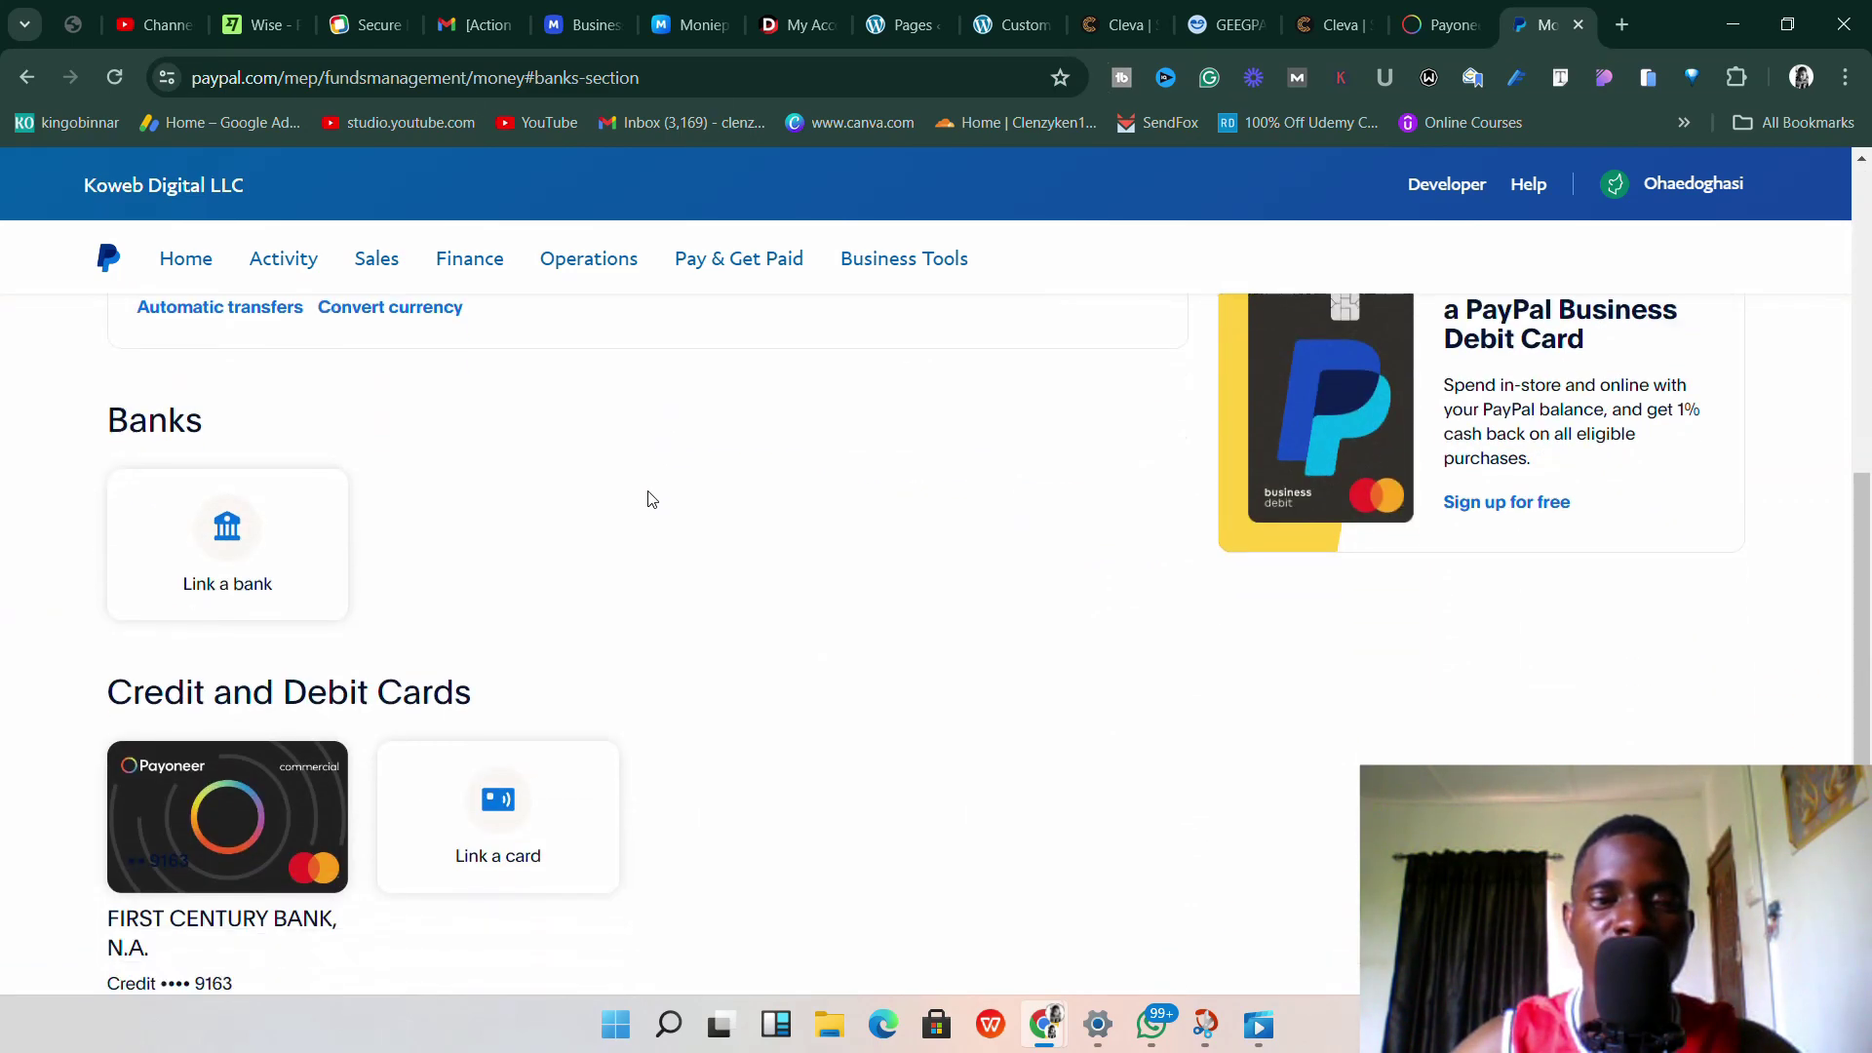
scroll(651, 499, "up", 7)
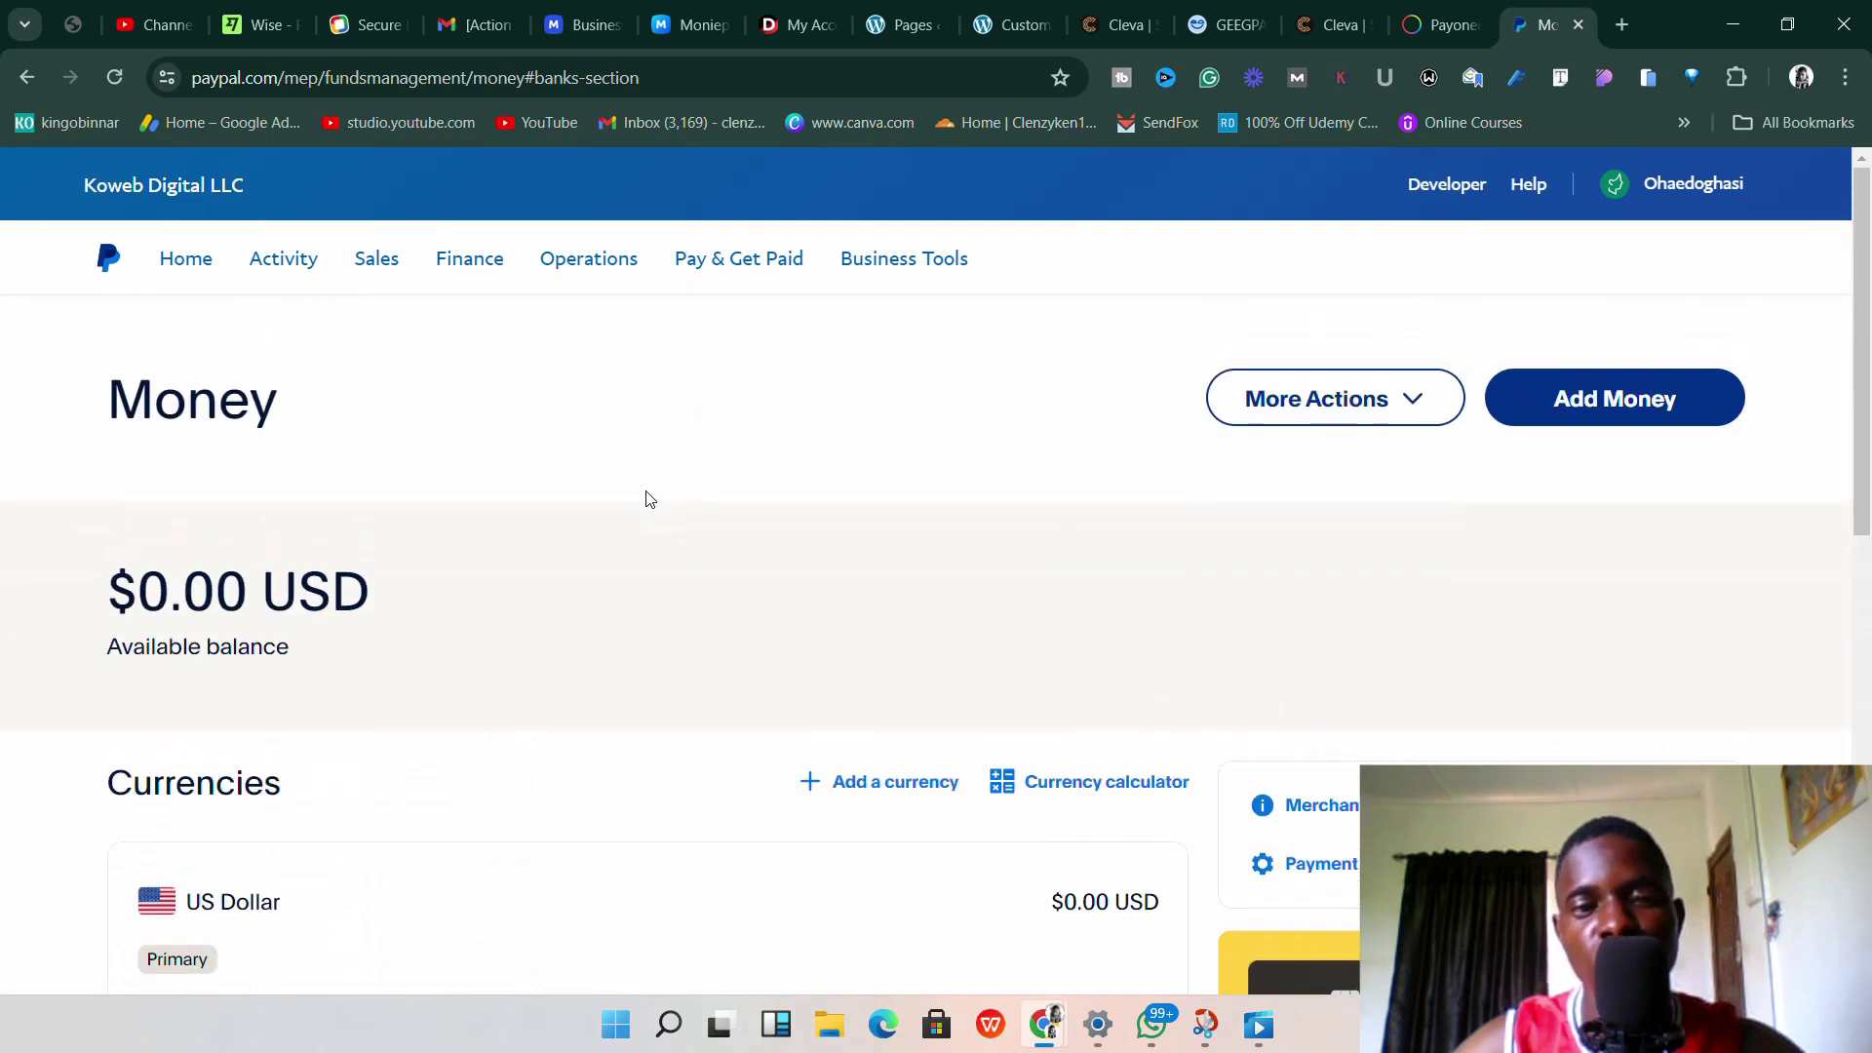
scroll(643, 505, "down", 1)
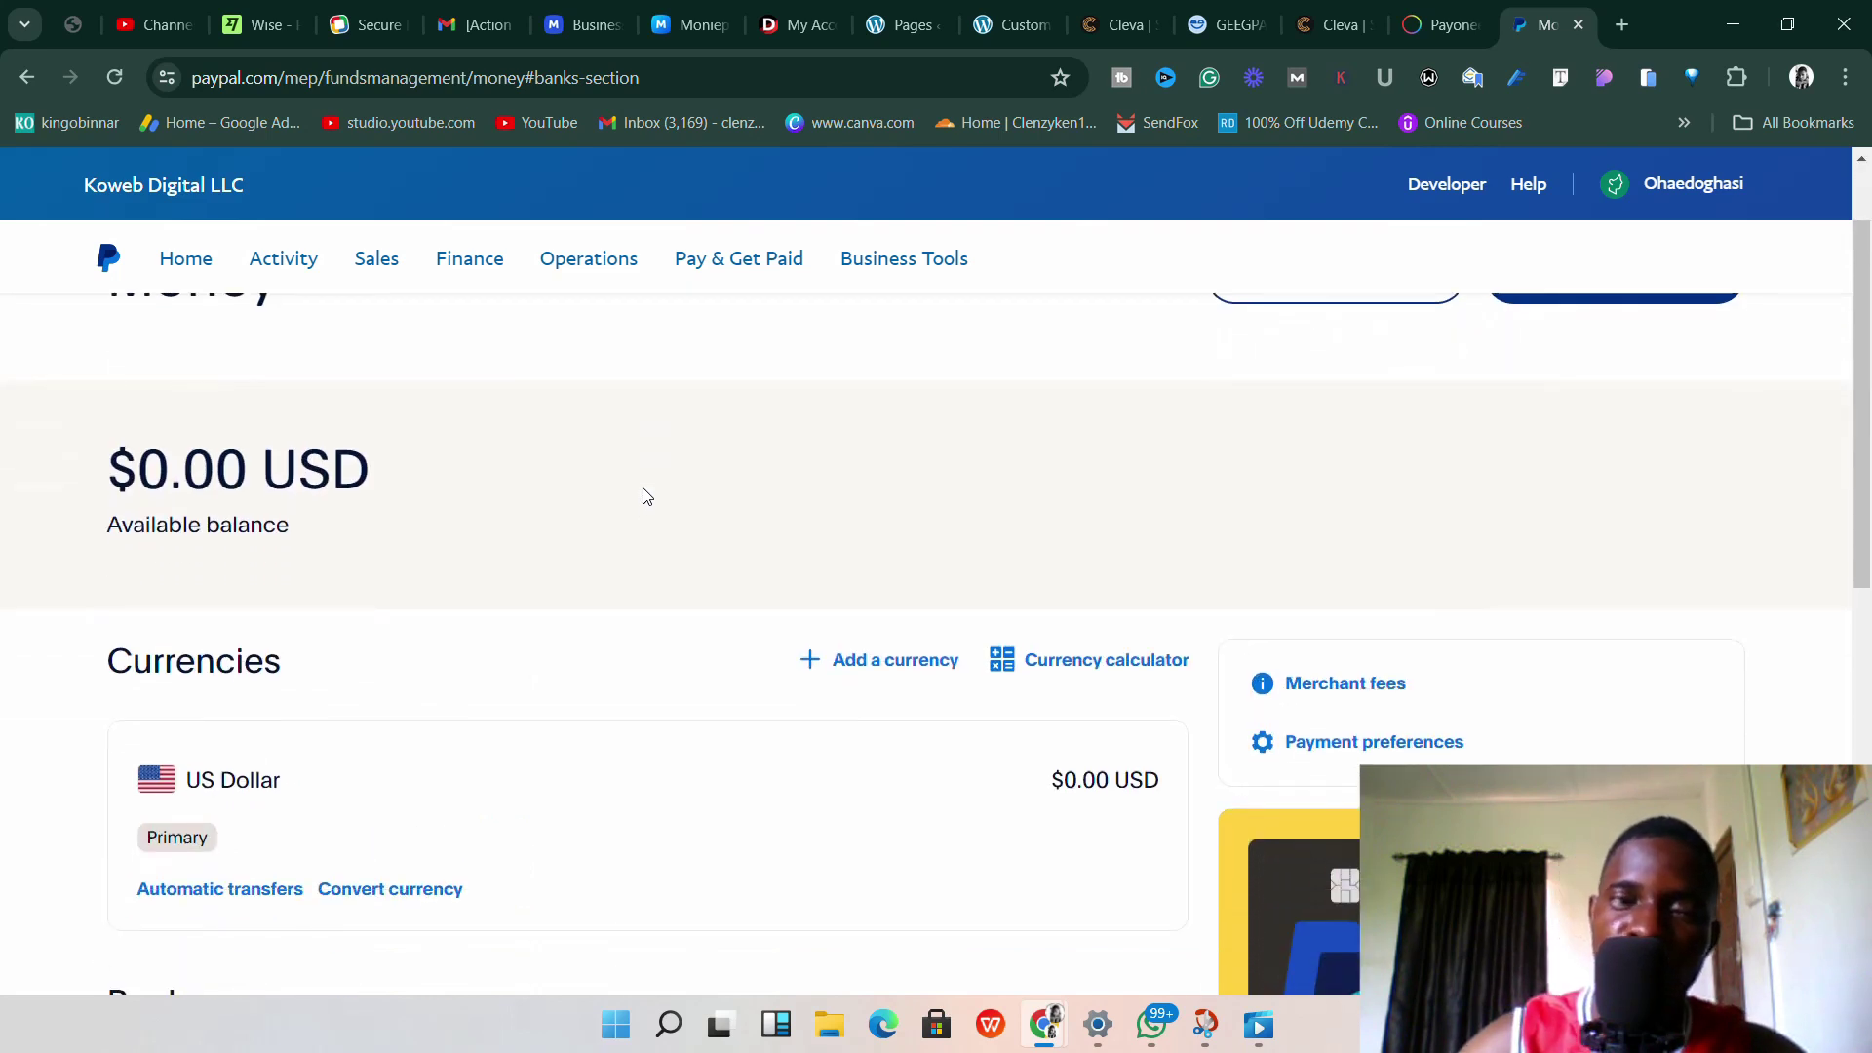
scroll(640, 509, "up", 1)
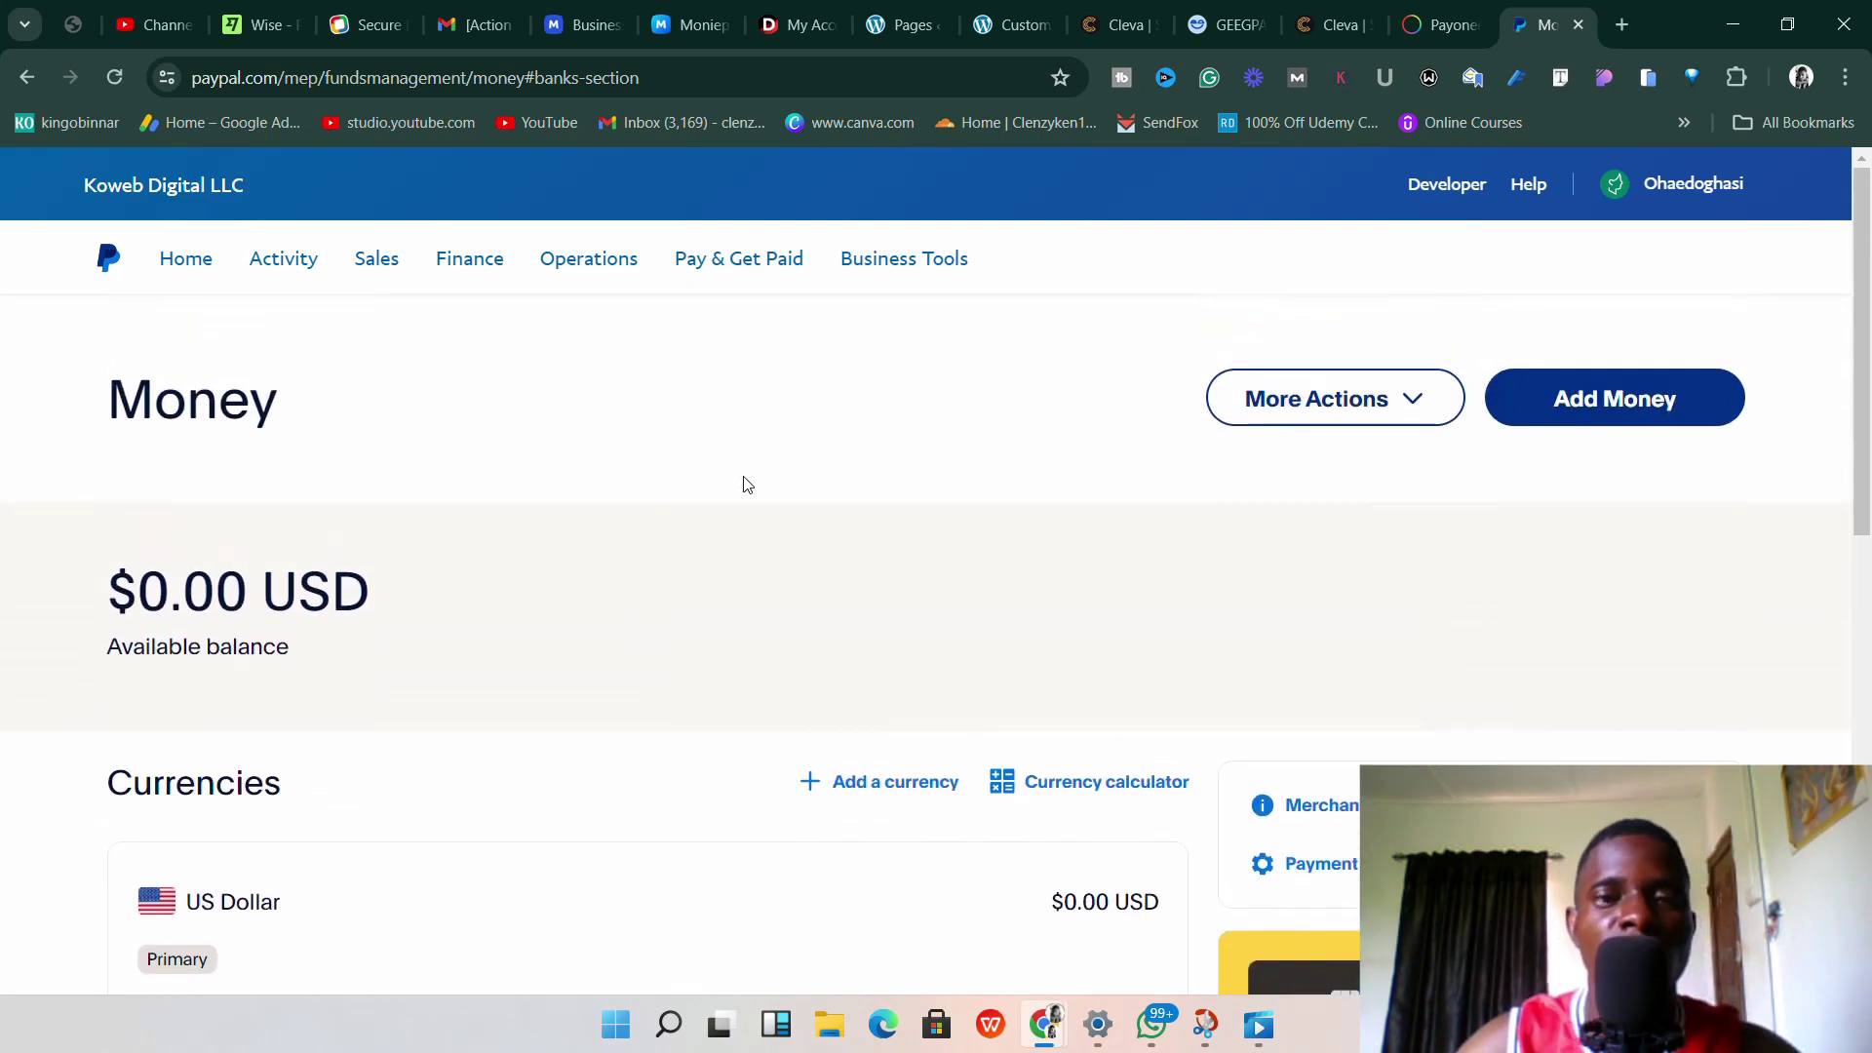
scroll(751, 486, "down", 3)
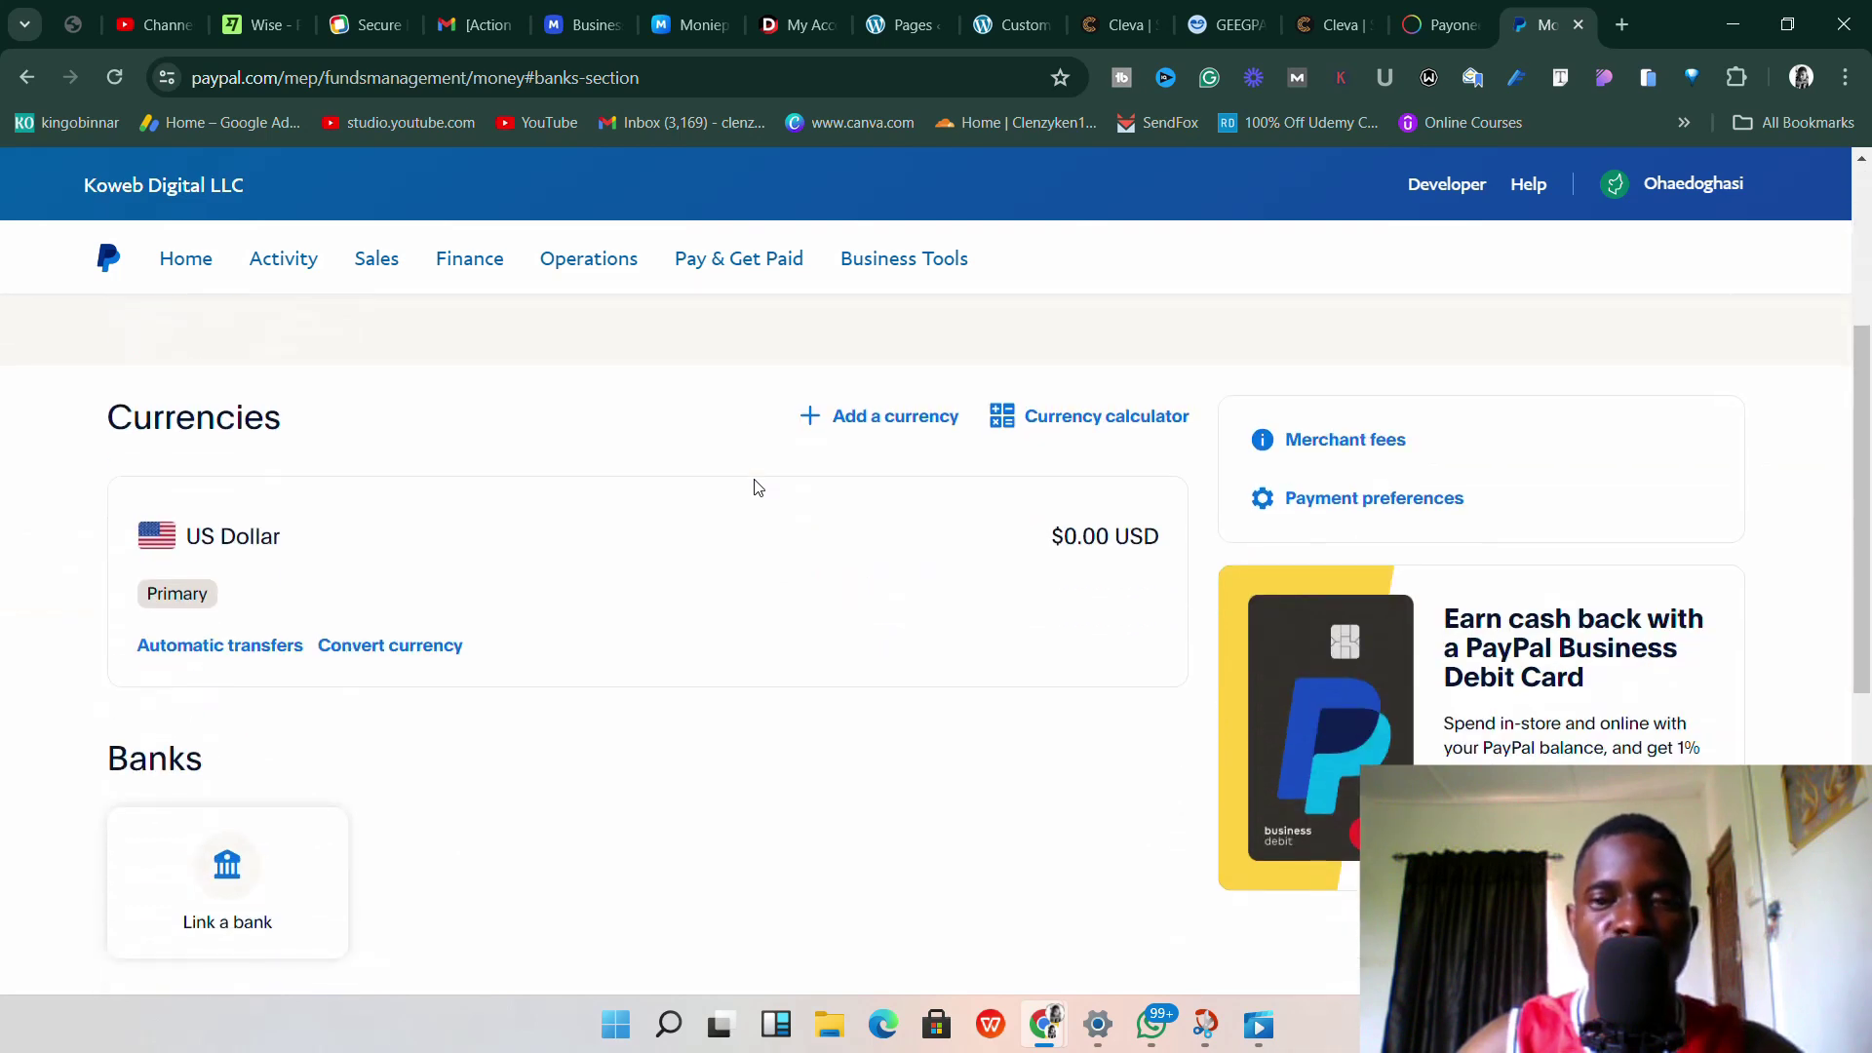
scroll(759, 488, "down", 3)
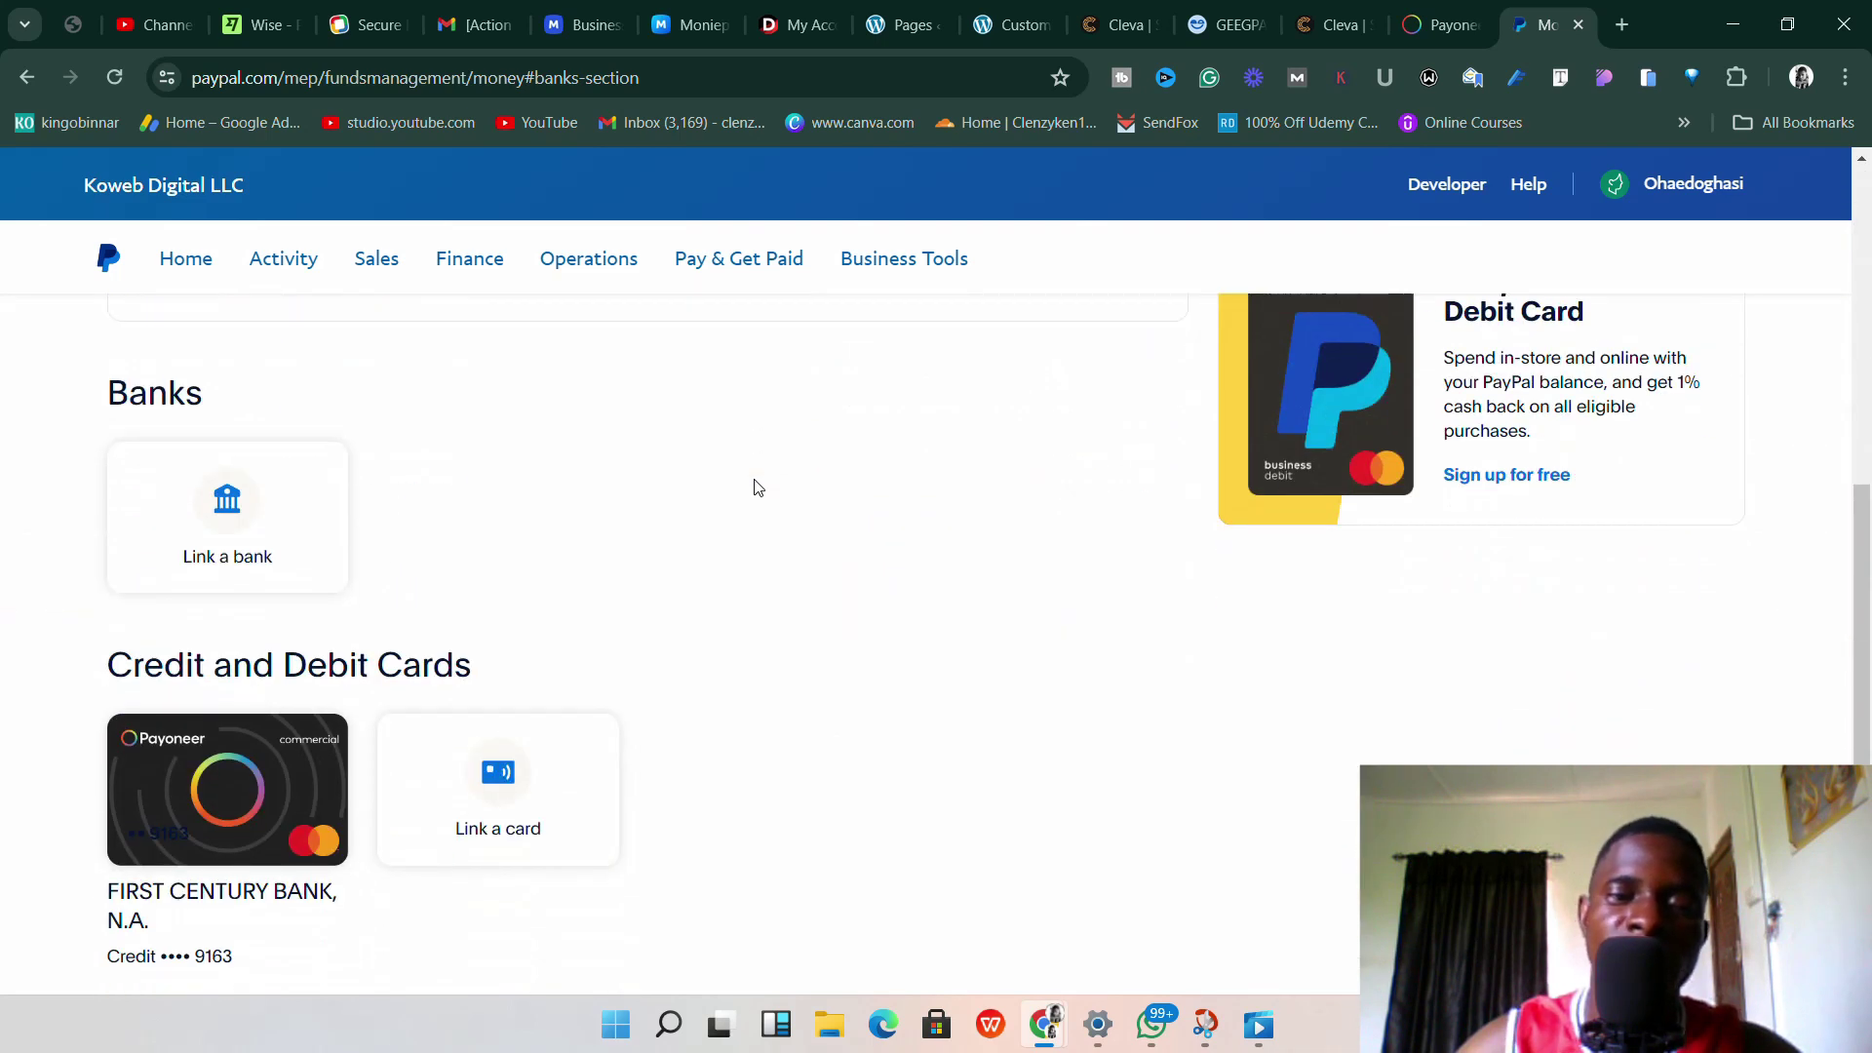
scroll(758, 487, "down", 2)
scroll(759, 487, "up", 2)
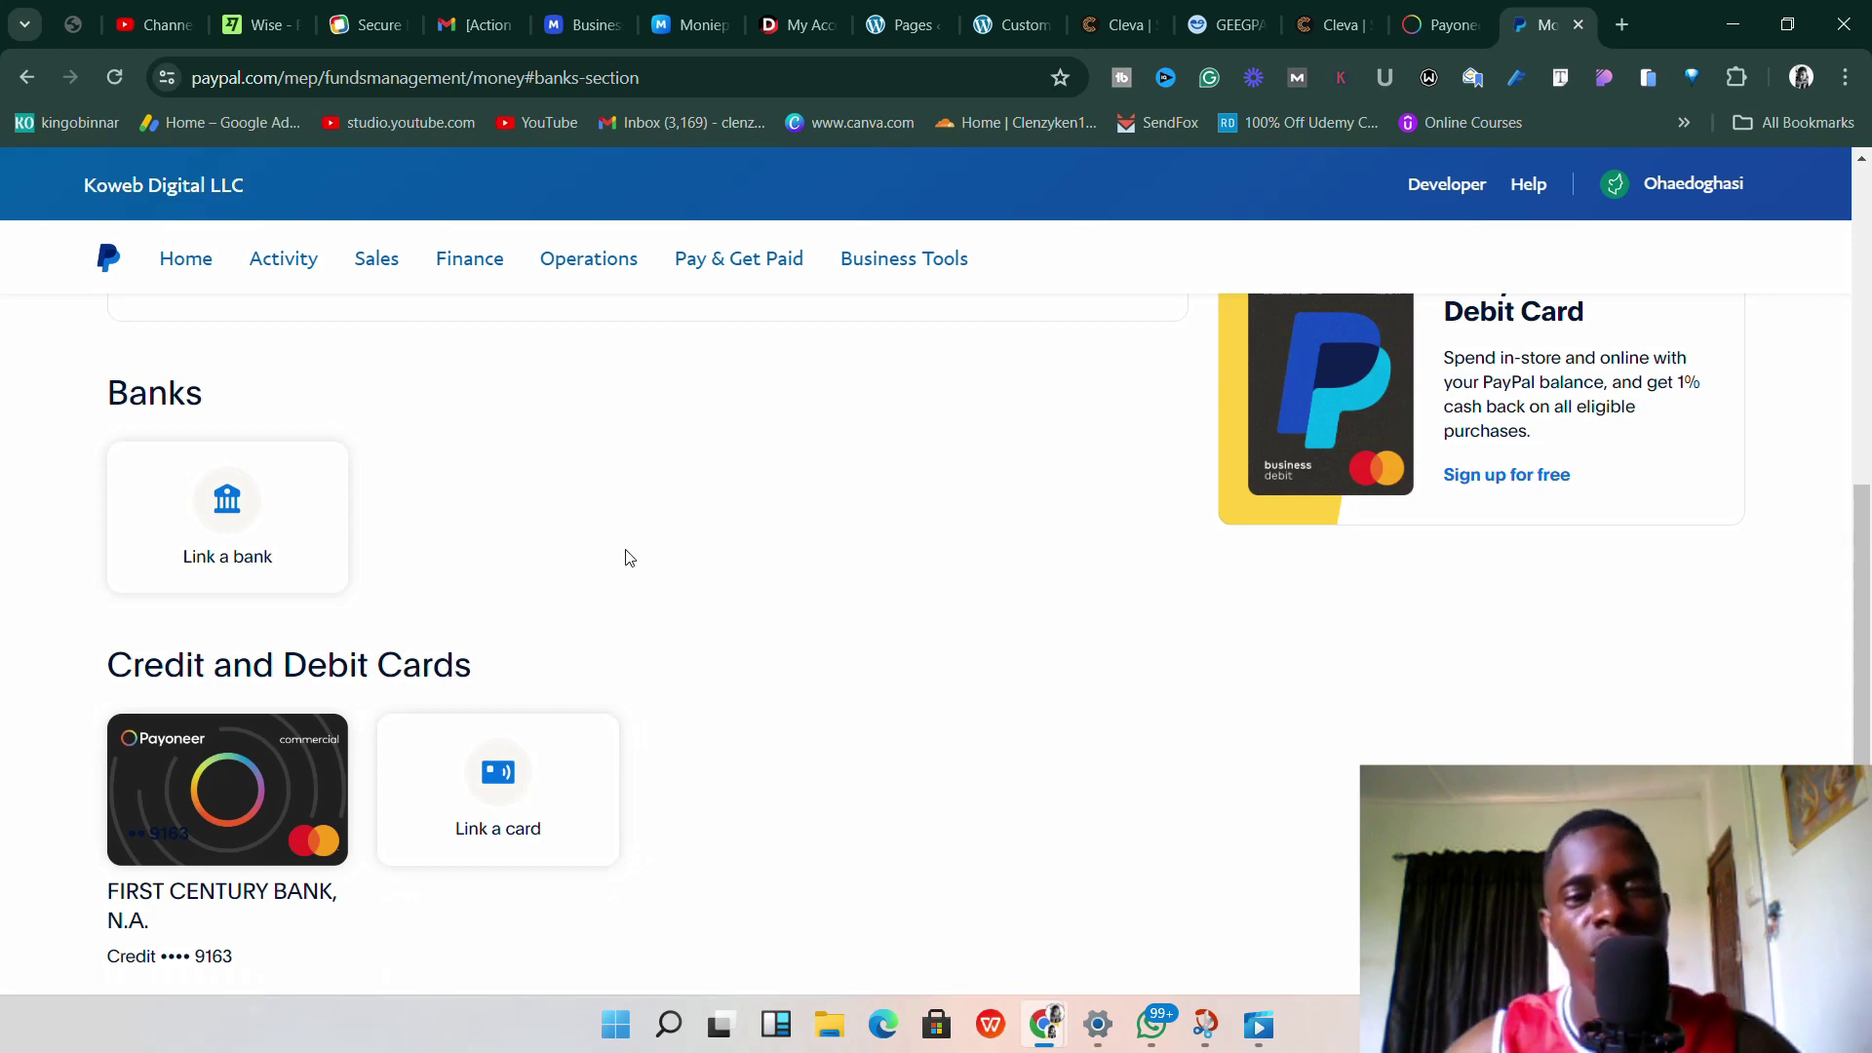
scroll(614, 565, "up", 3)
scroll(610, 573, "down", 3)
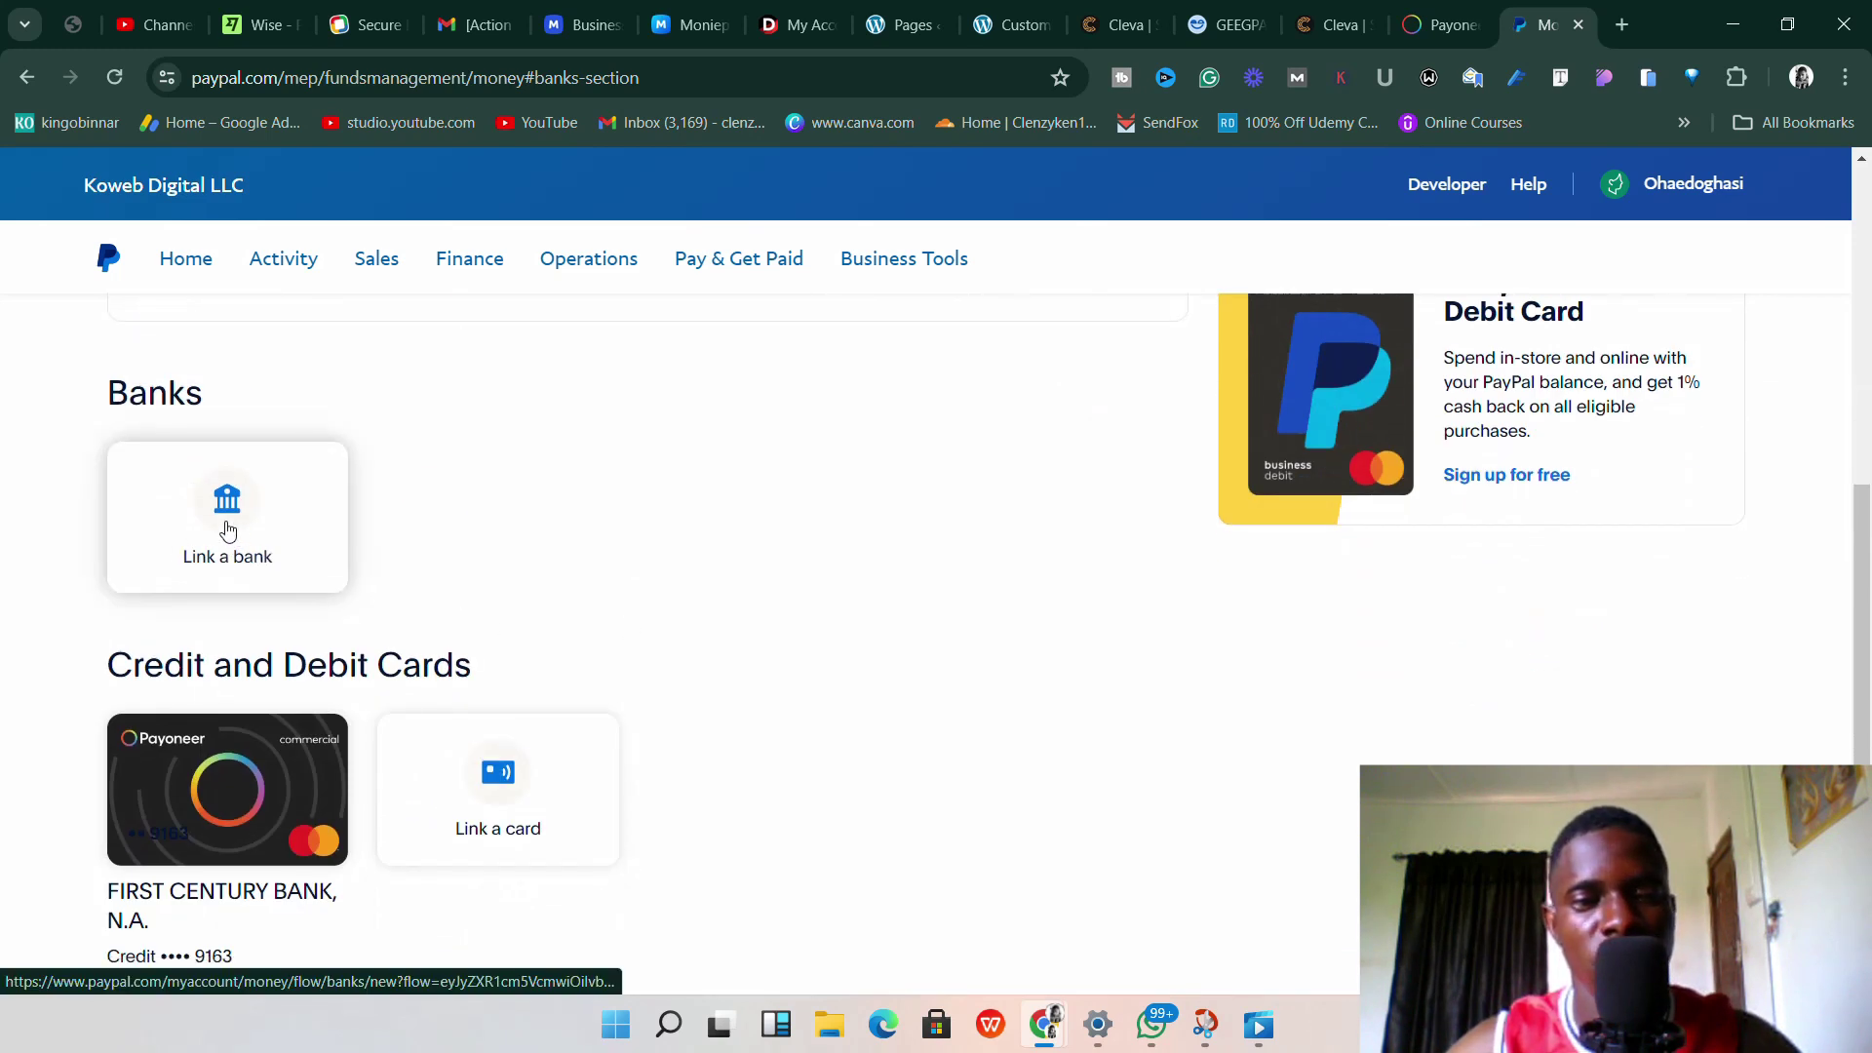
Start linking a bank in PayPal, checking the Payoneer USD details in the other tab.
left_click(215, 531)
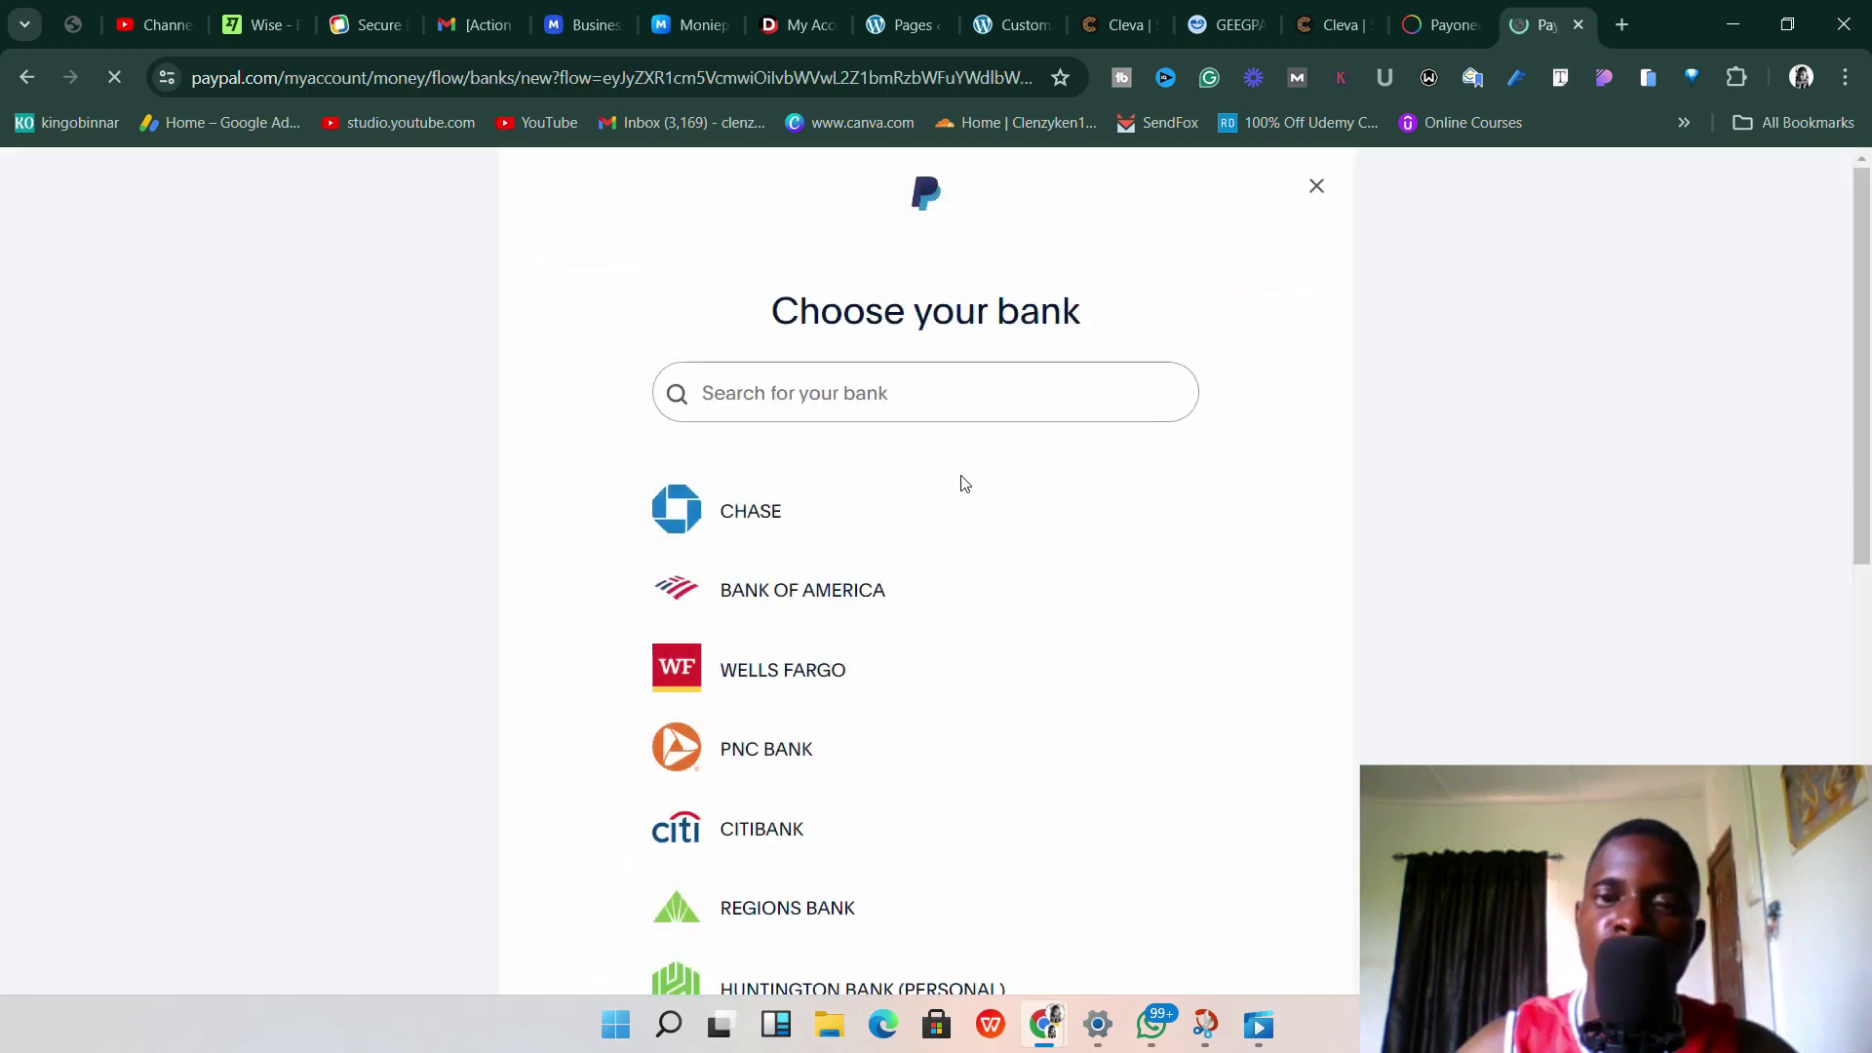
left_click(1443, 21)
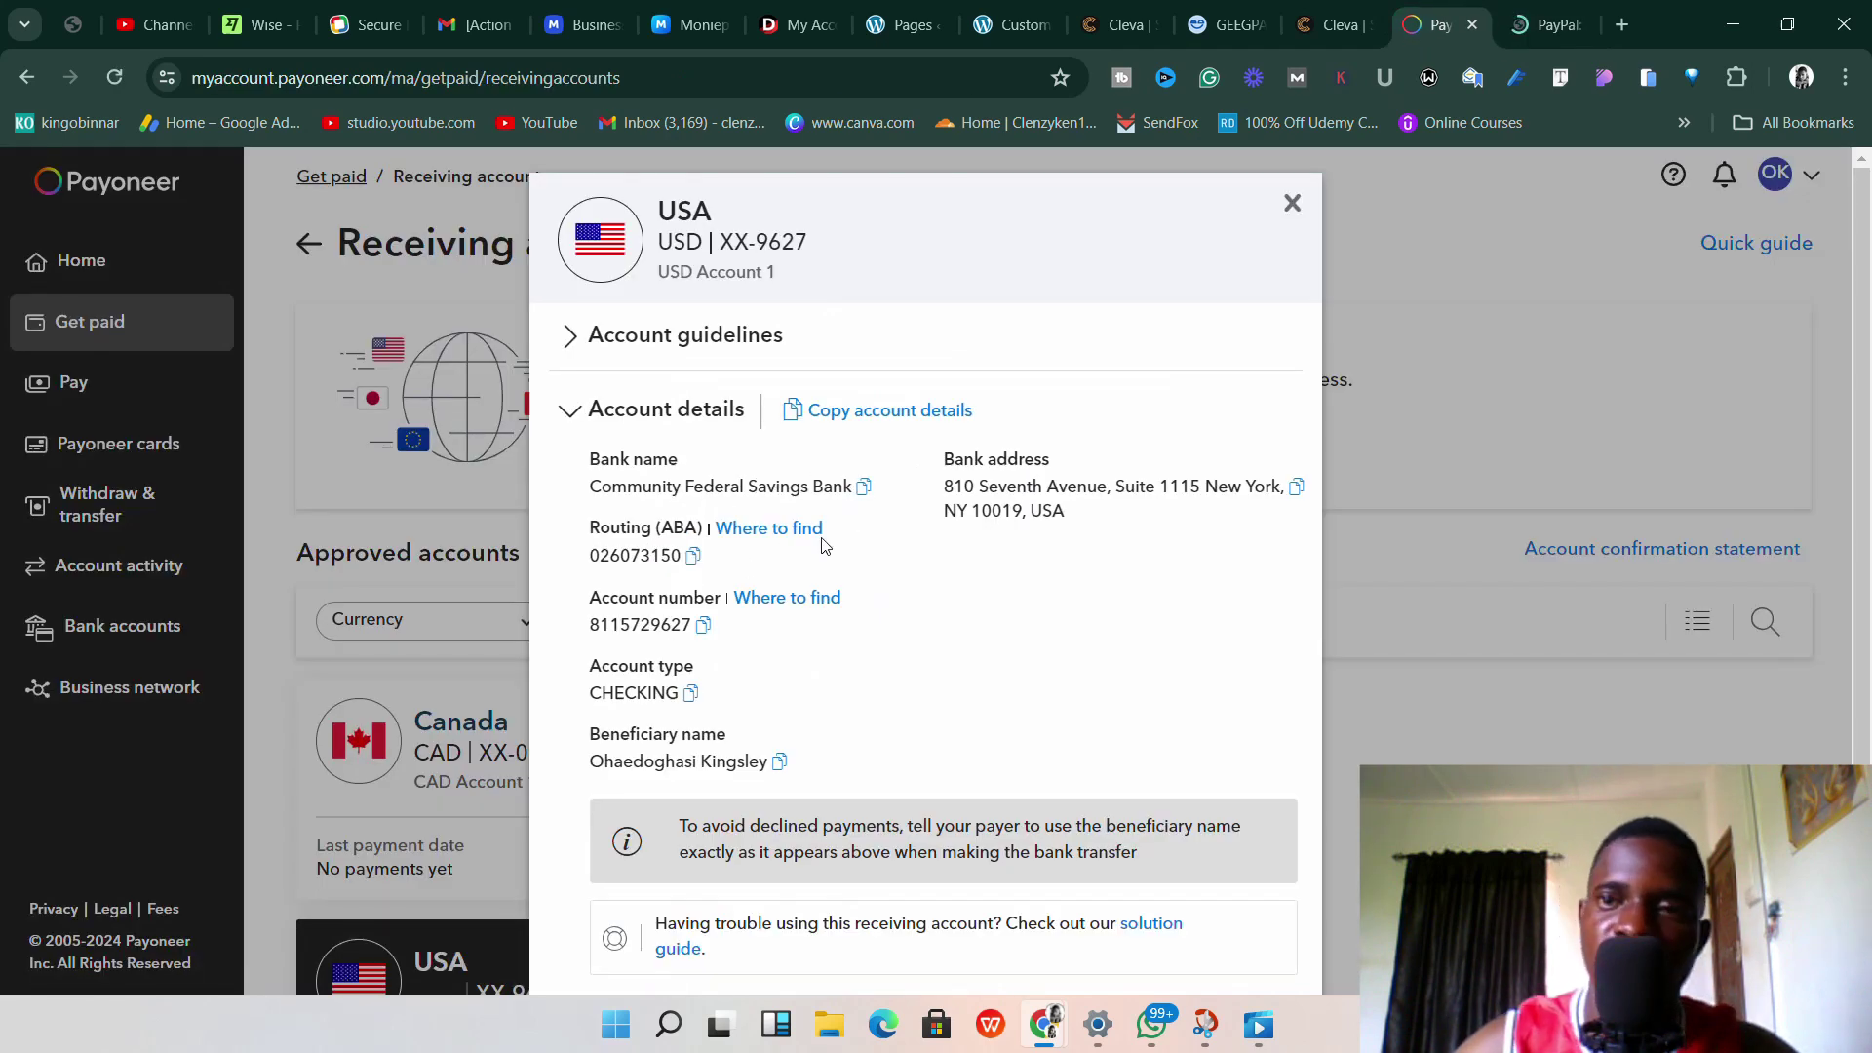
left_click(1550, 25)
Scroll the Choose your bank list from Chase to Ally Bank and the search-other-banks option.
scroll(770, 492, "down", 8)
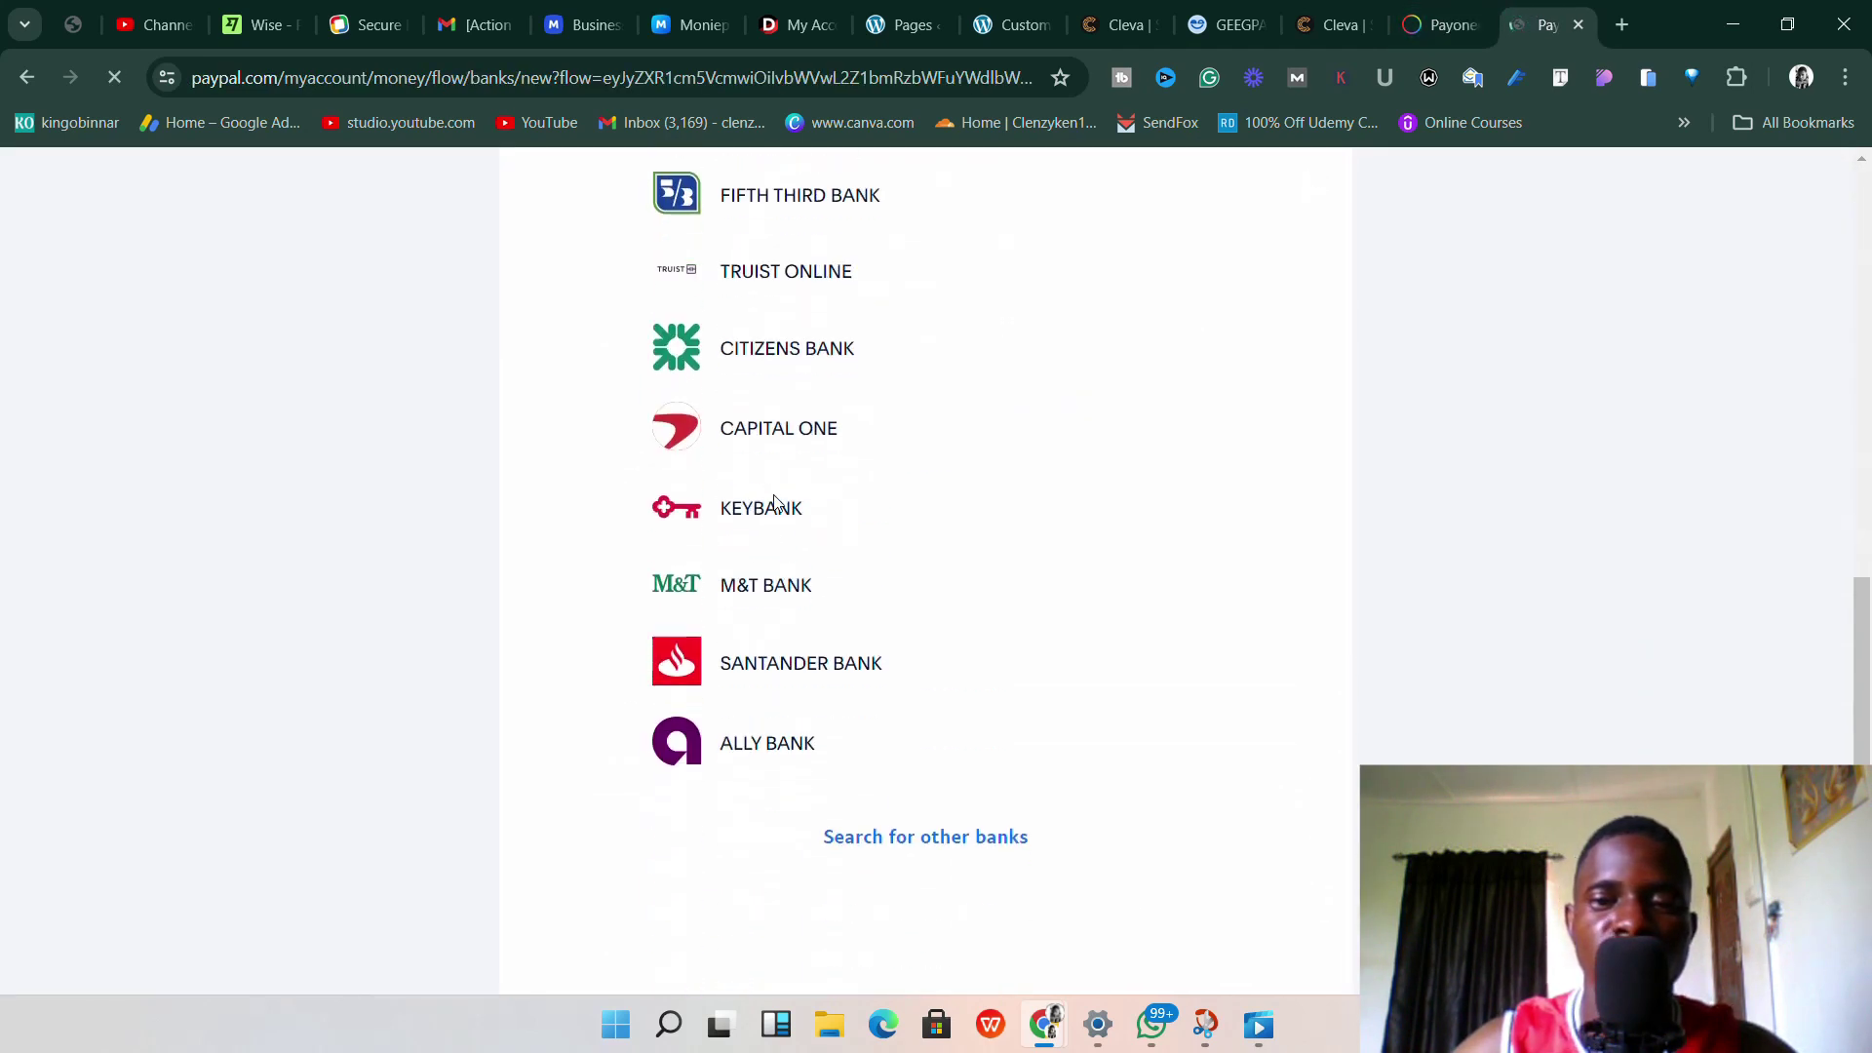
scroll(793, 480, "up", 10)
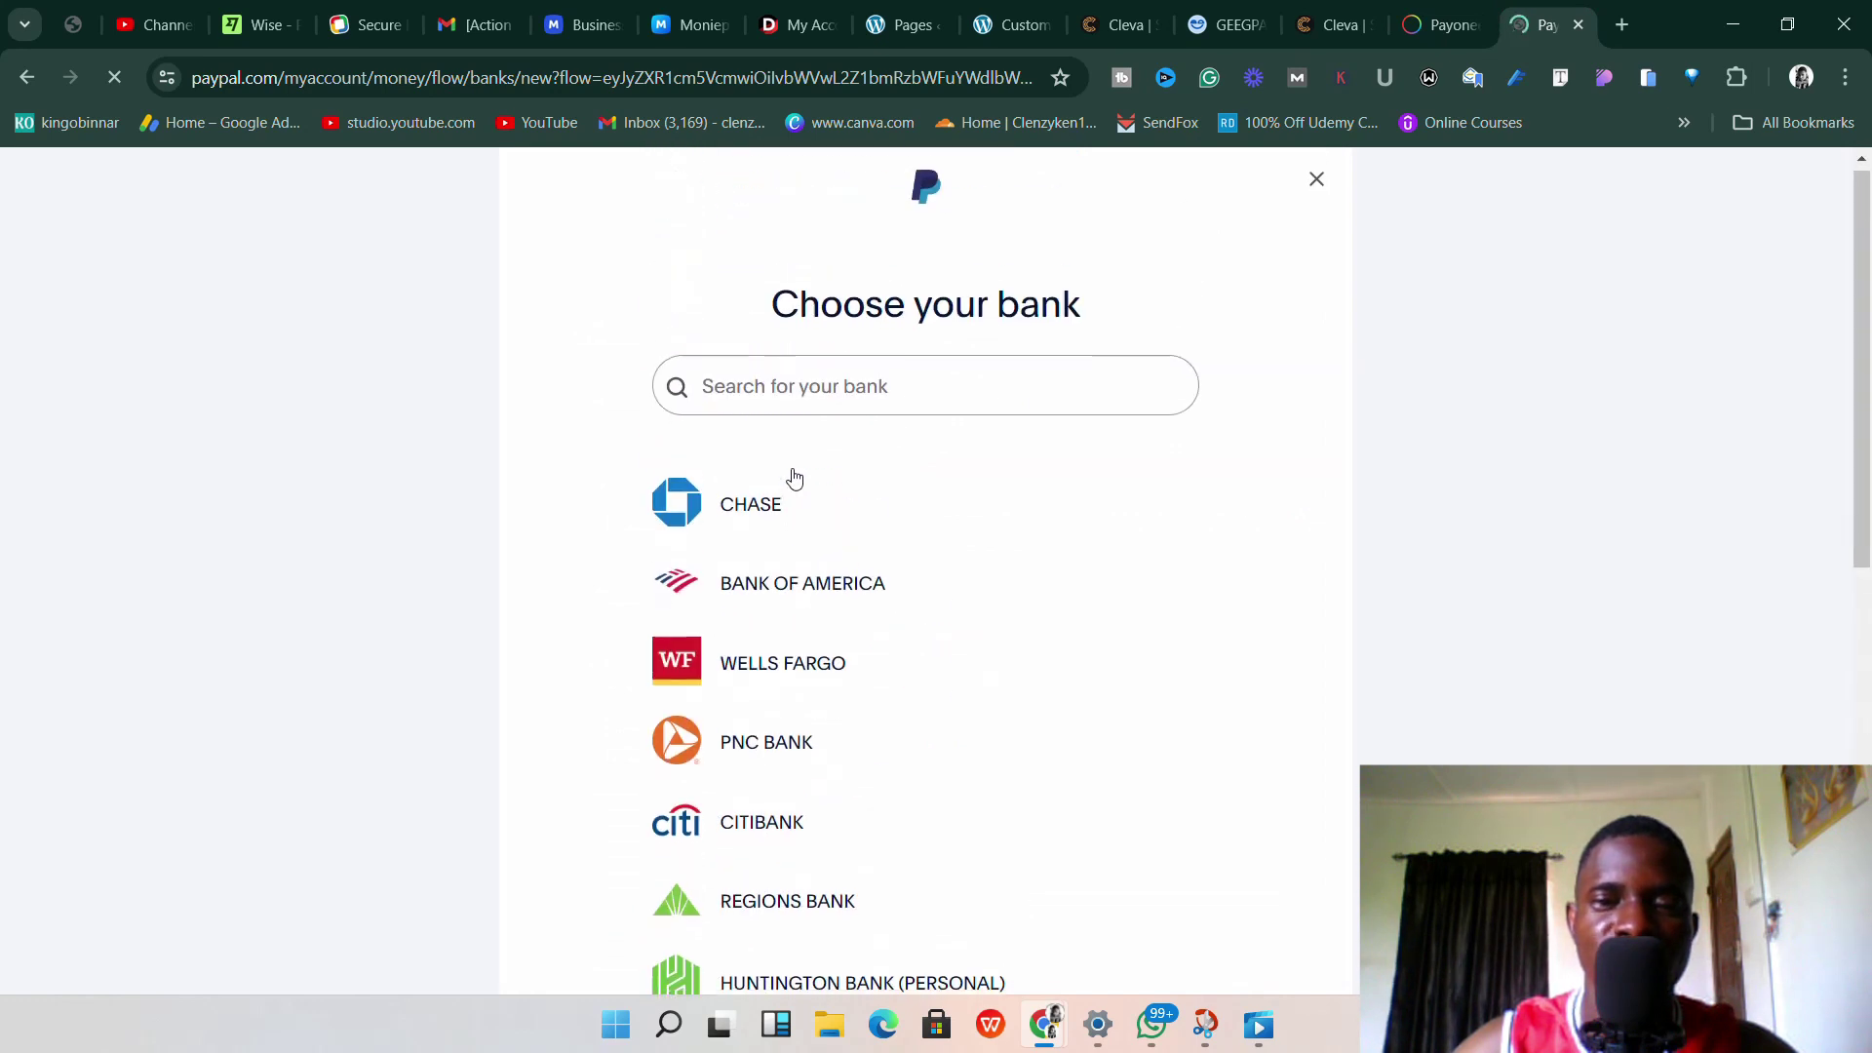
scroll(794, 477, "down", 10)
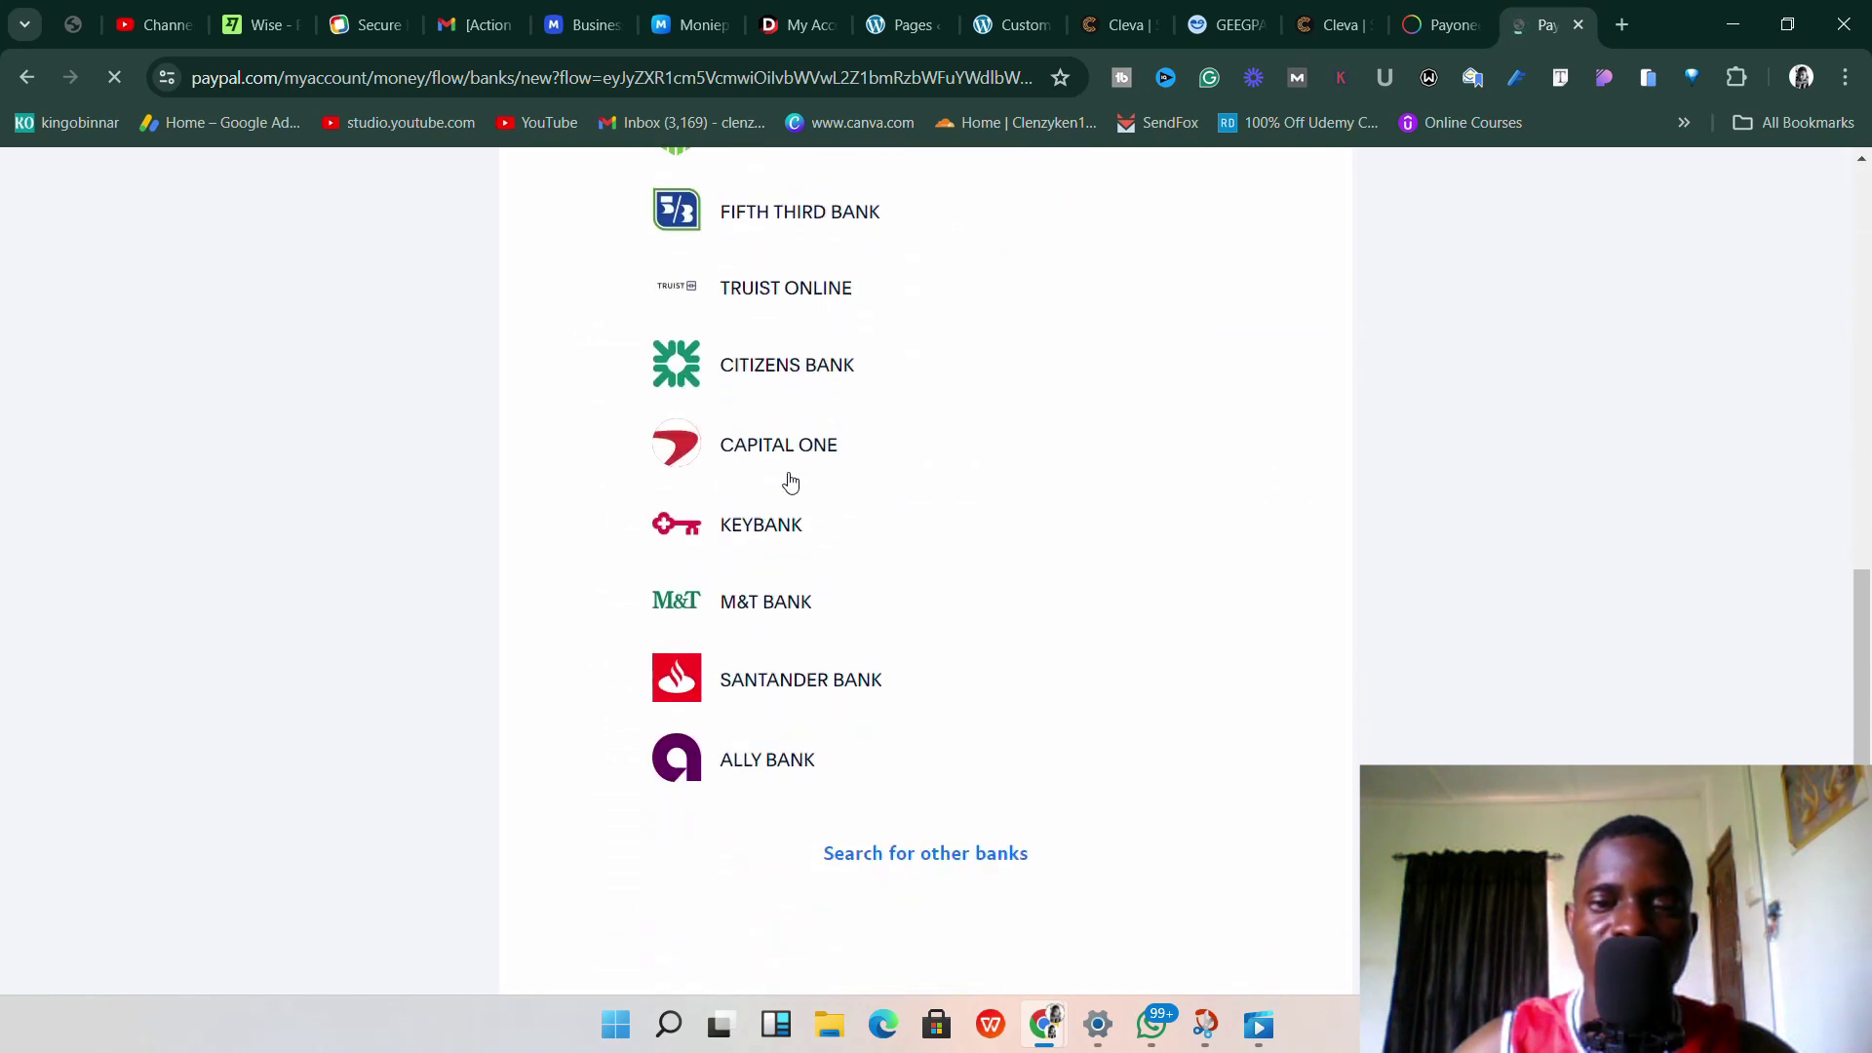
scroll(791, 482, "up", 10)
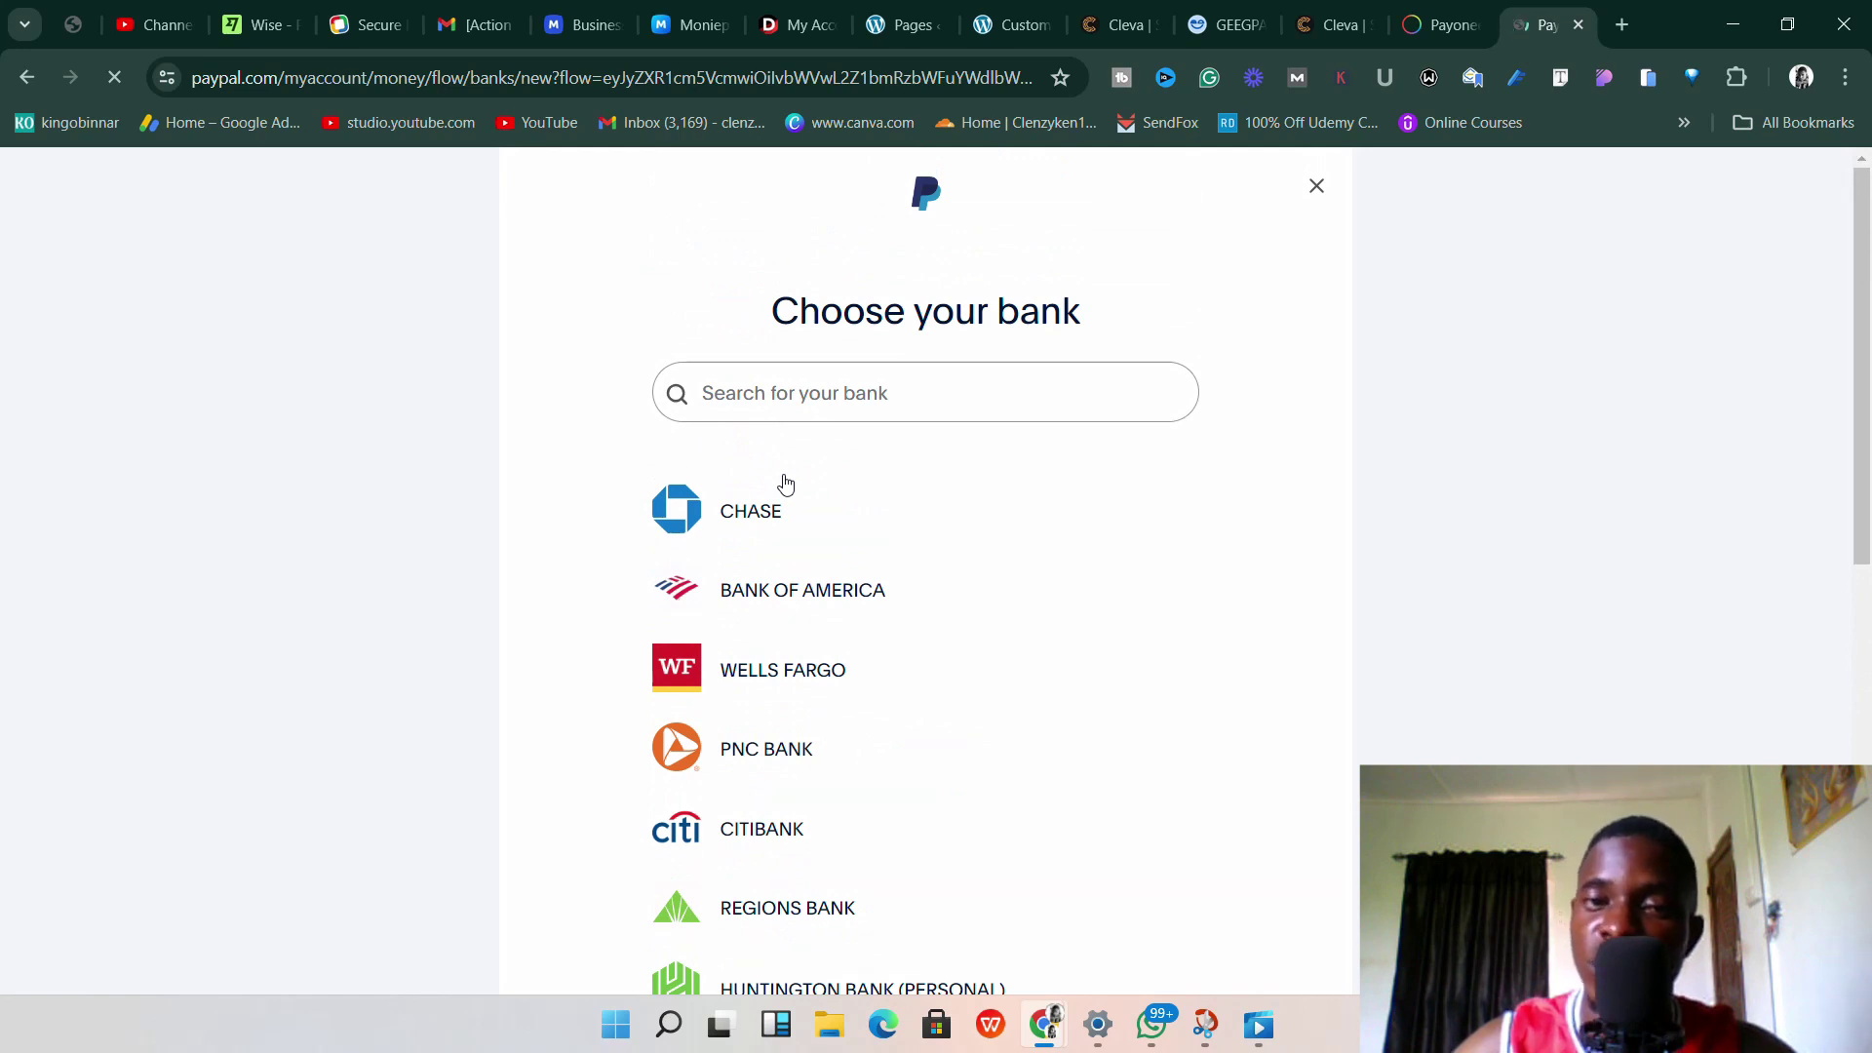
scroll(786, 484, "down", 3)
scroll(785, 485, "up", 3)
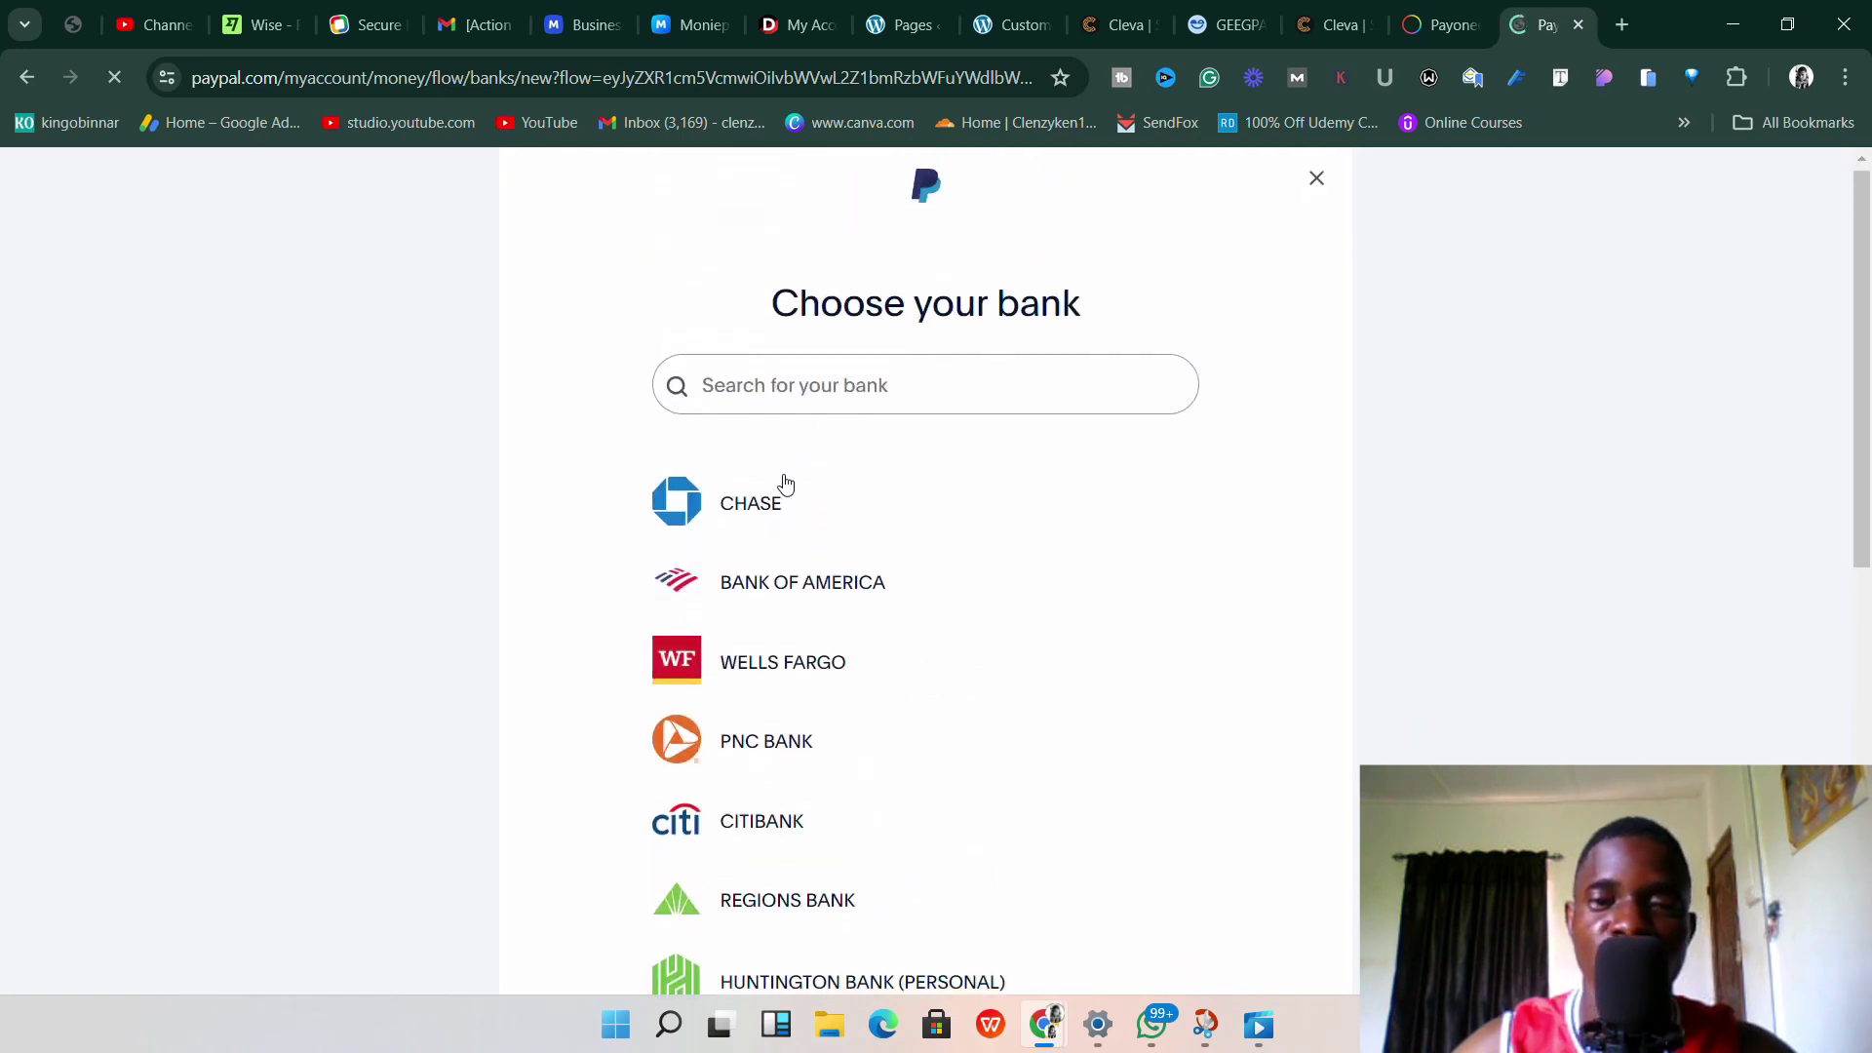
scroll(787, 484, "down", 5)
scroll(786, 483, "down", 2)
scroll(786, 483, "down", 1)
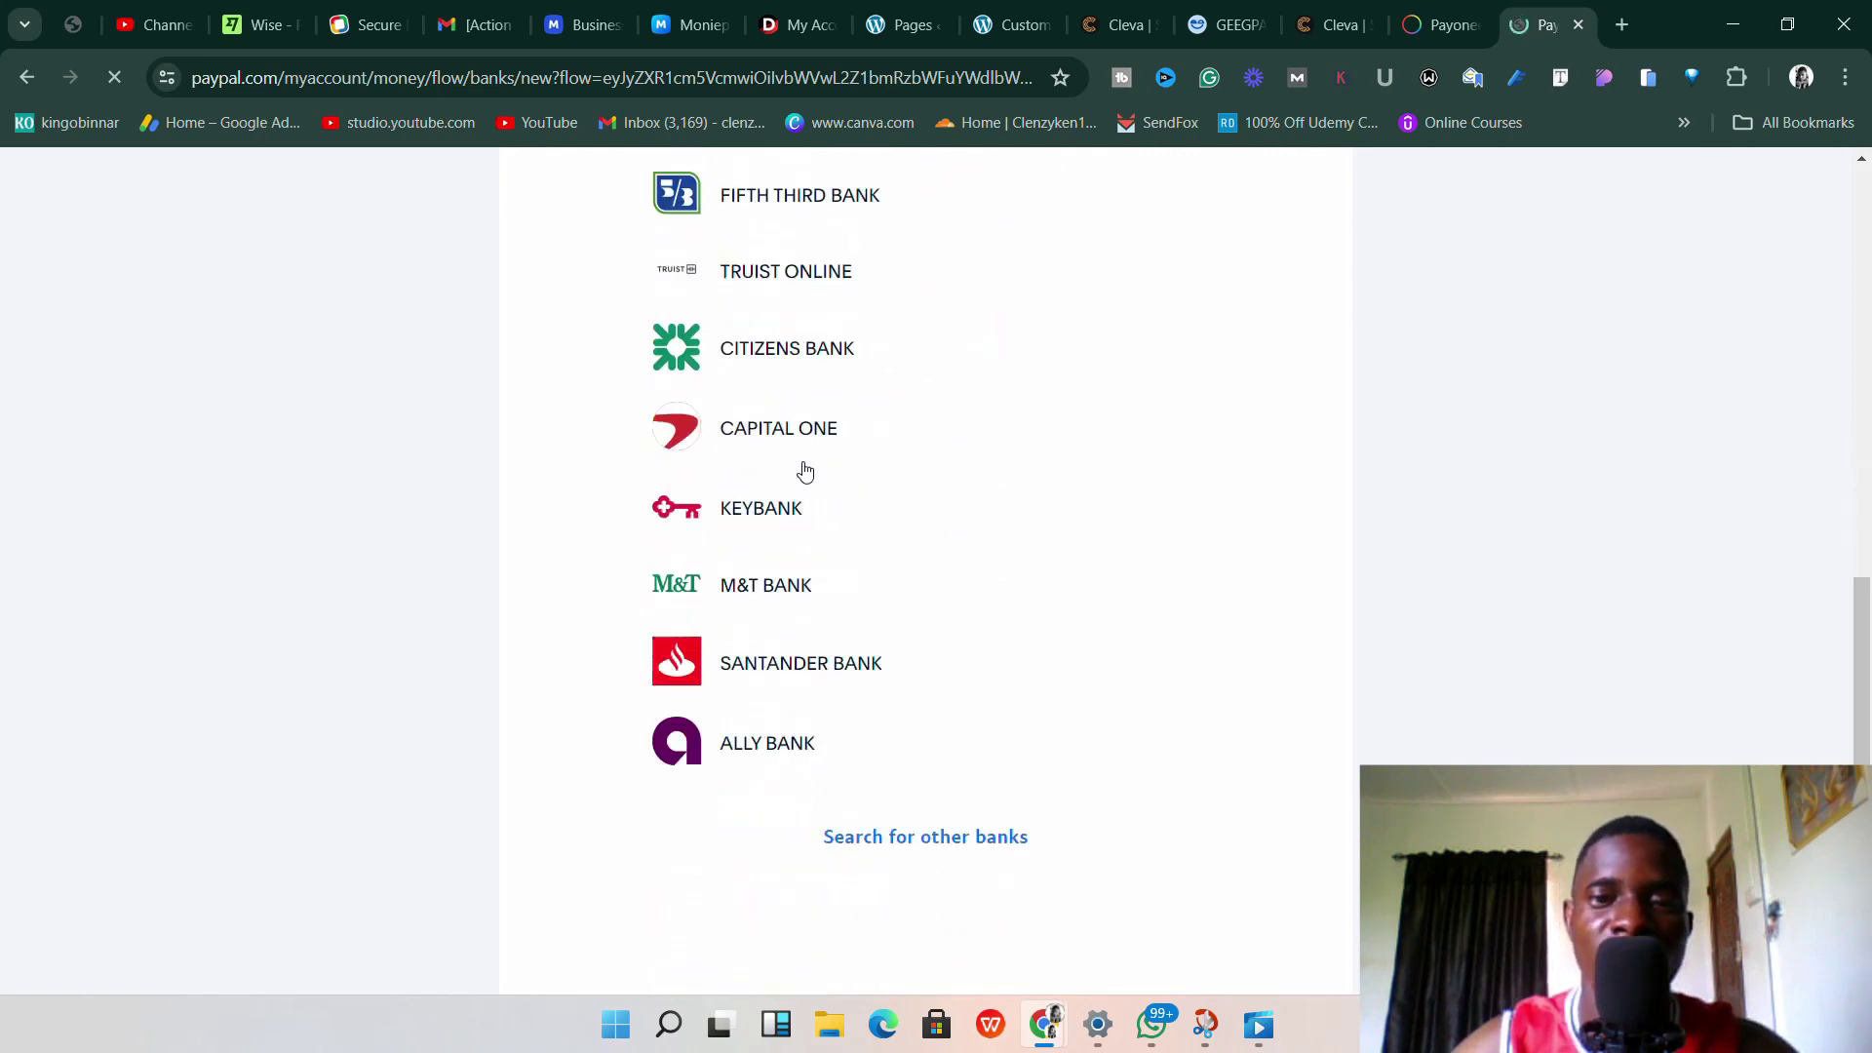
scroll(802, 472, "up", 2)
scroll(802, 472, "down", 2)
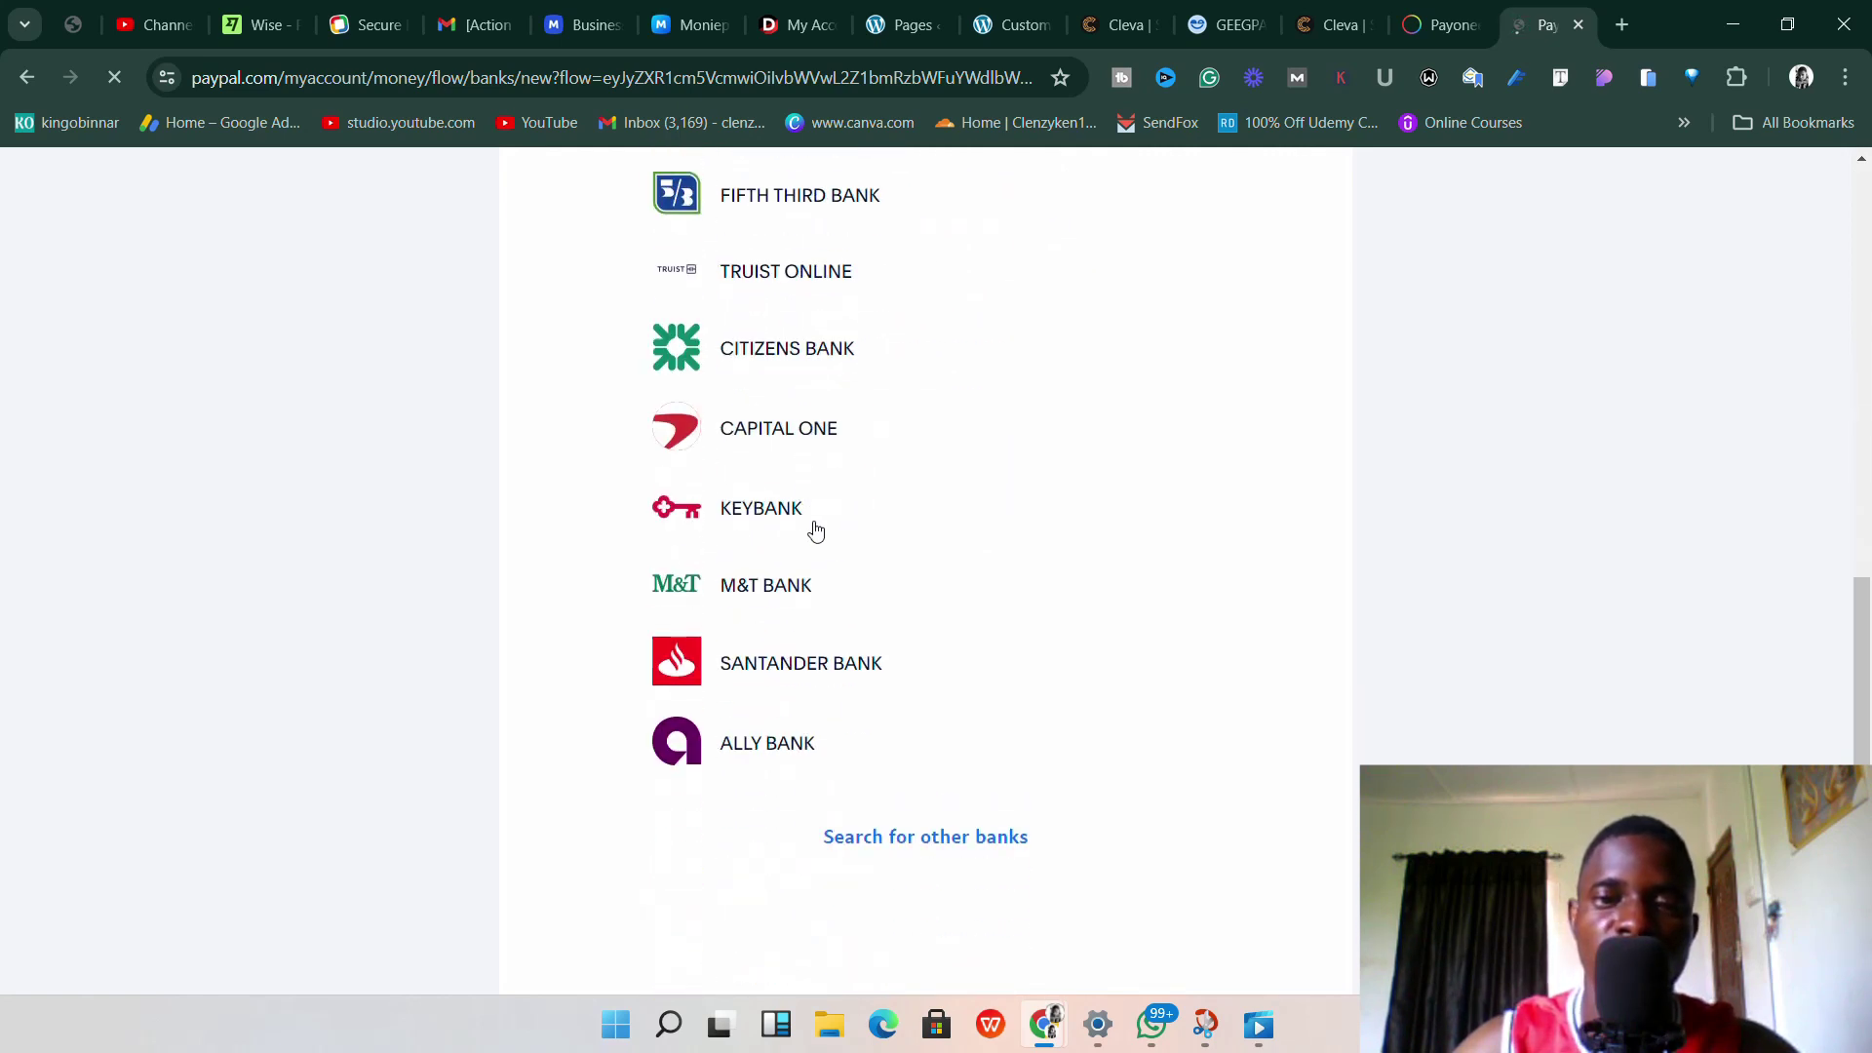
Search other banks for Community Federal and, finding none, choose to enter bank details manually.
left_click(943, 830)
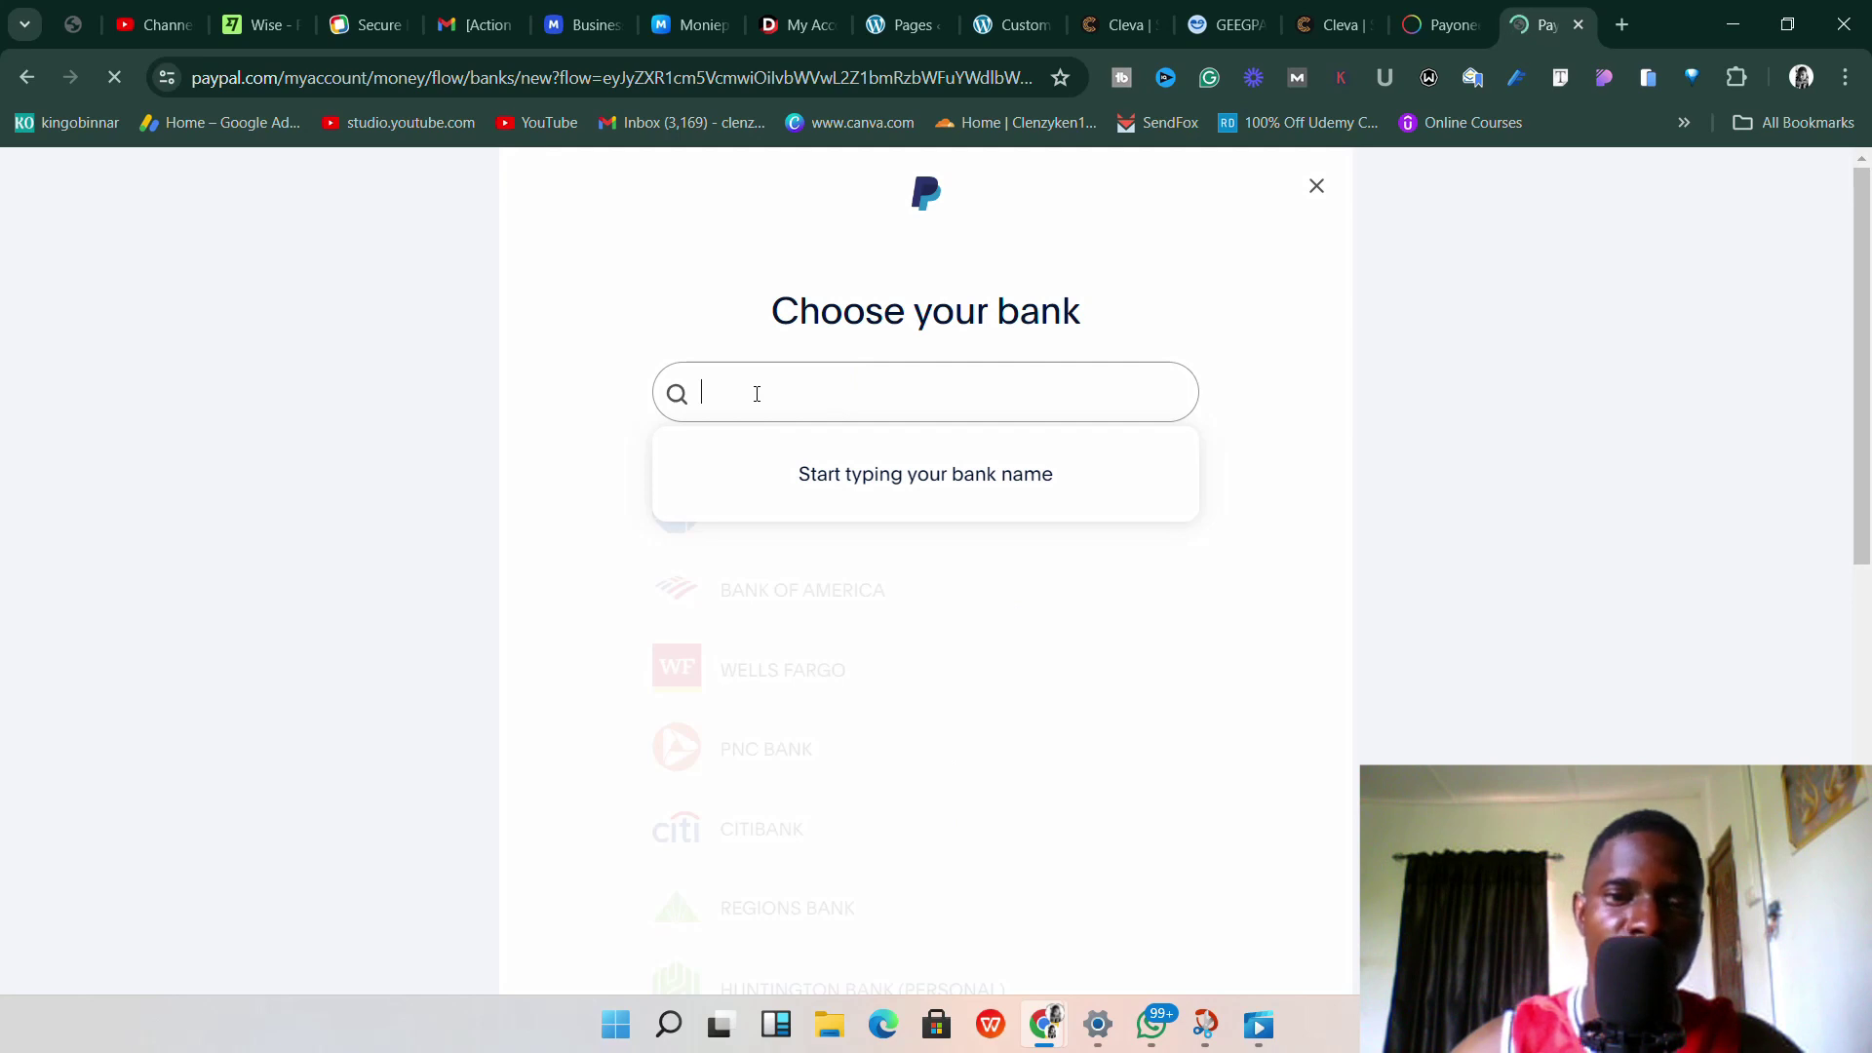
type("c")
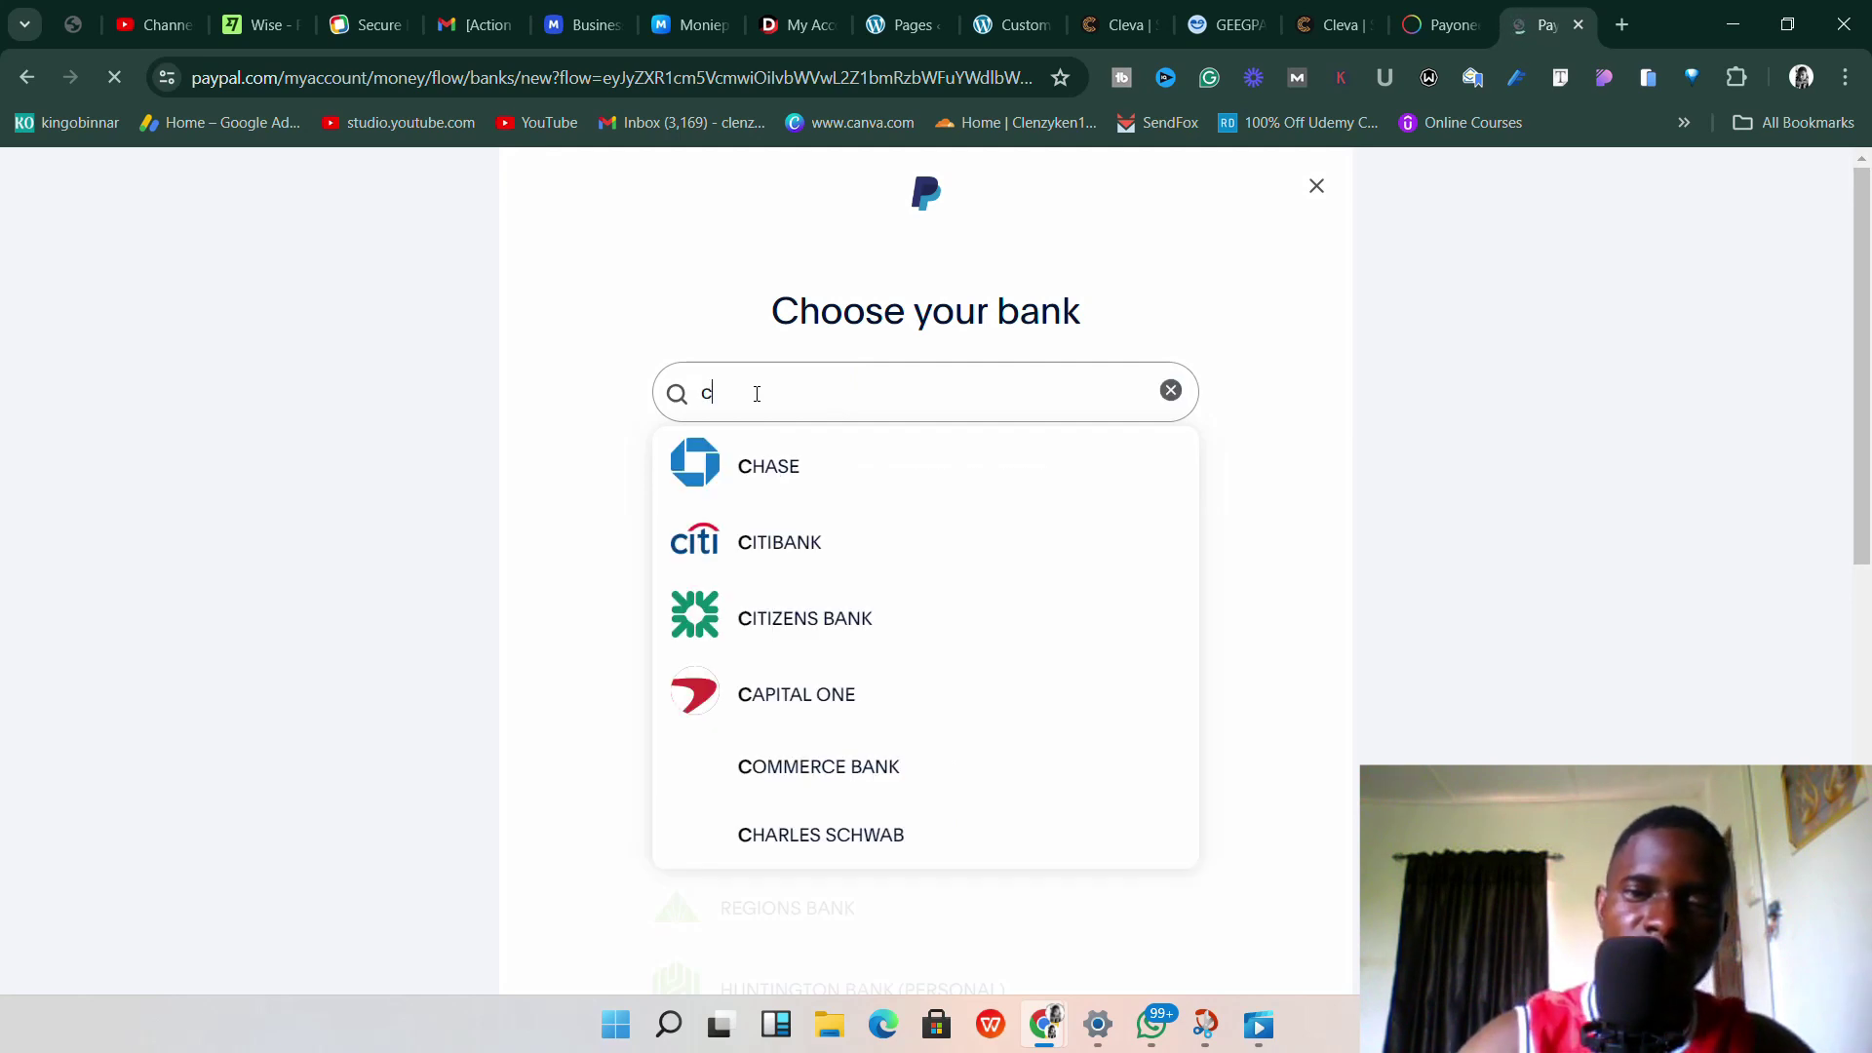
type("omm")
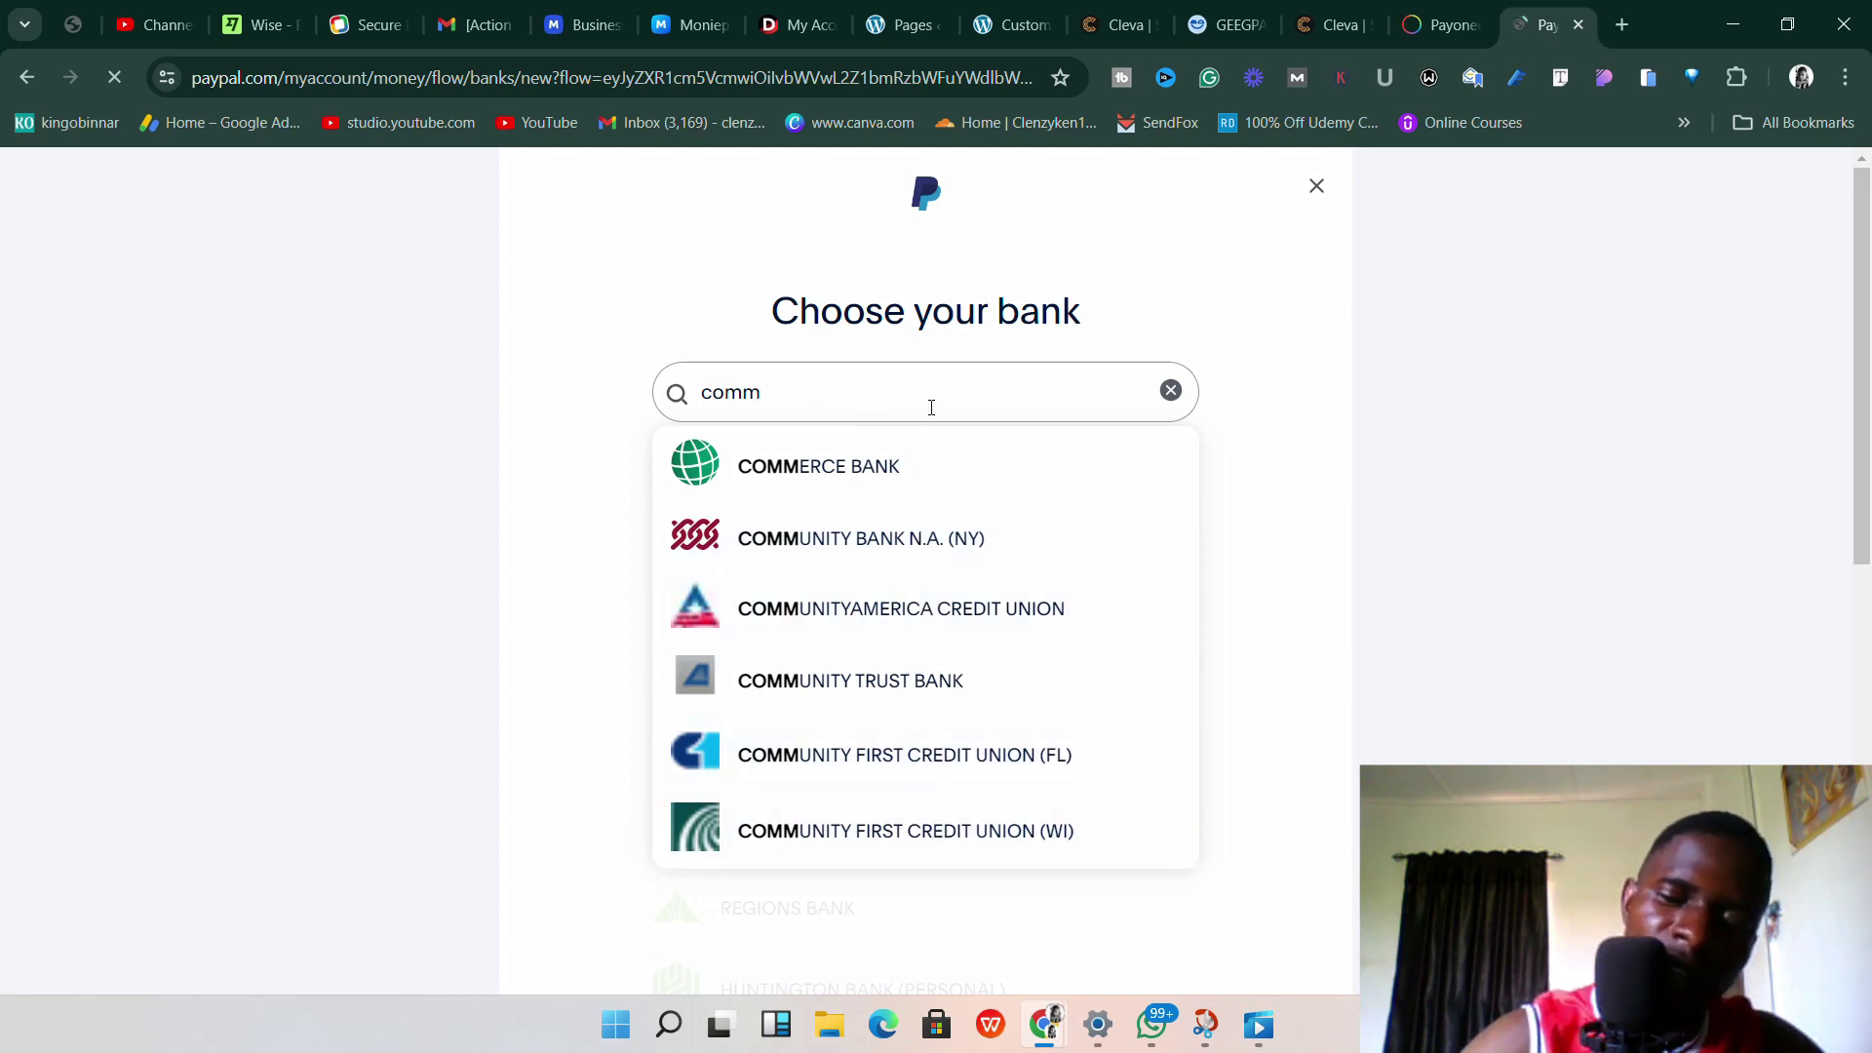
type("unit")
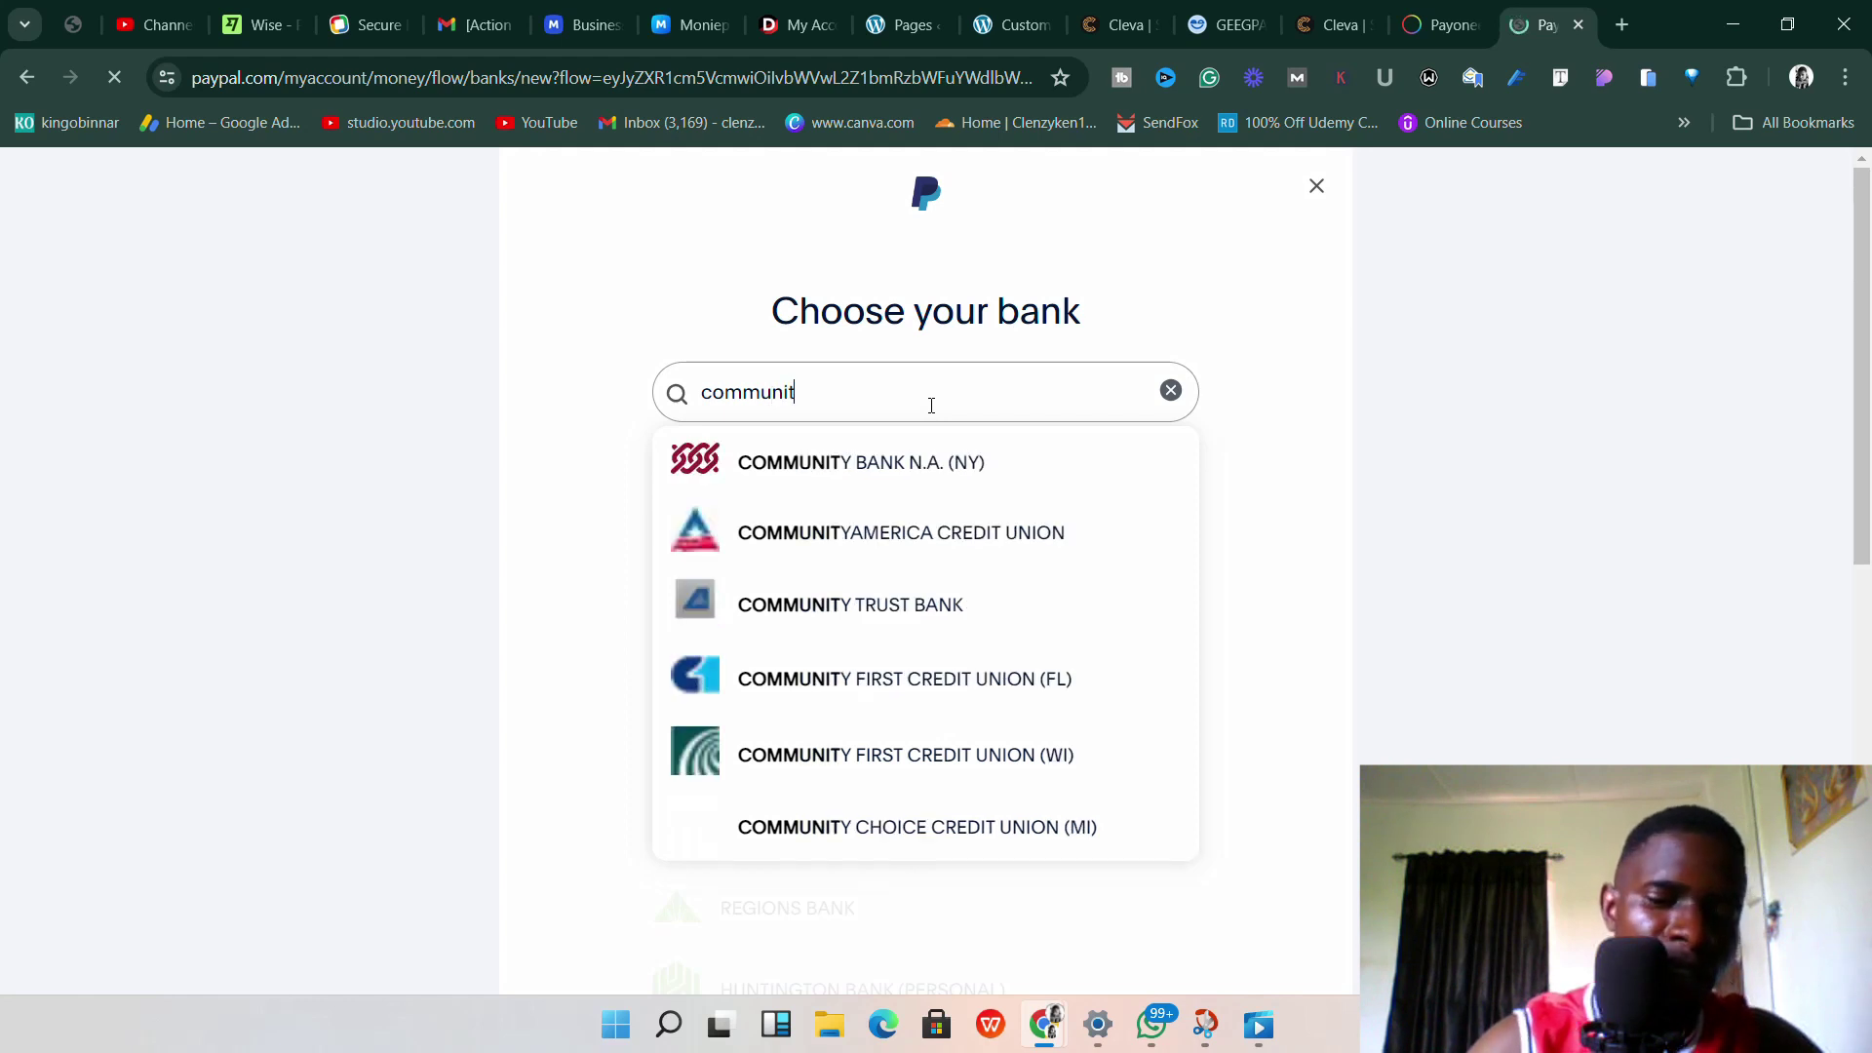
type("y fe")
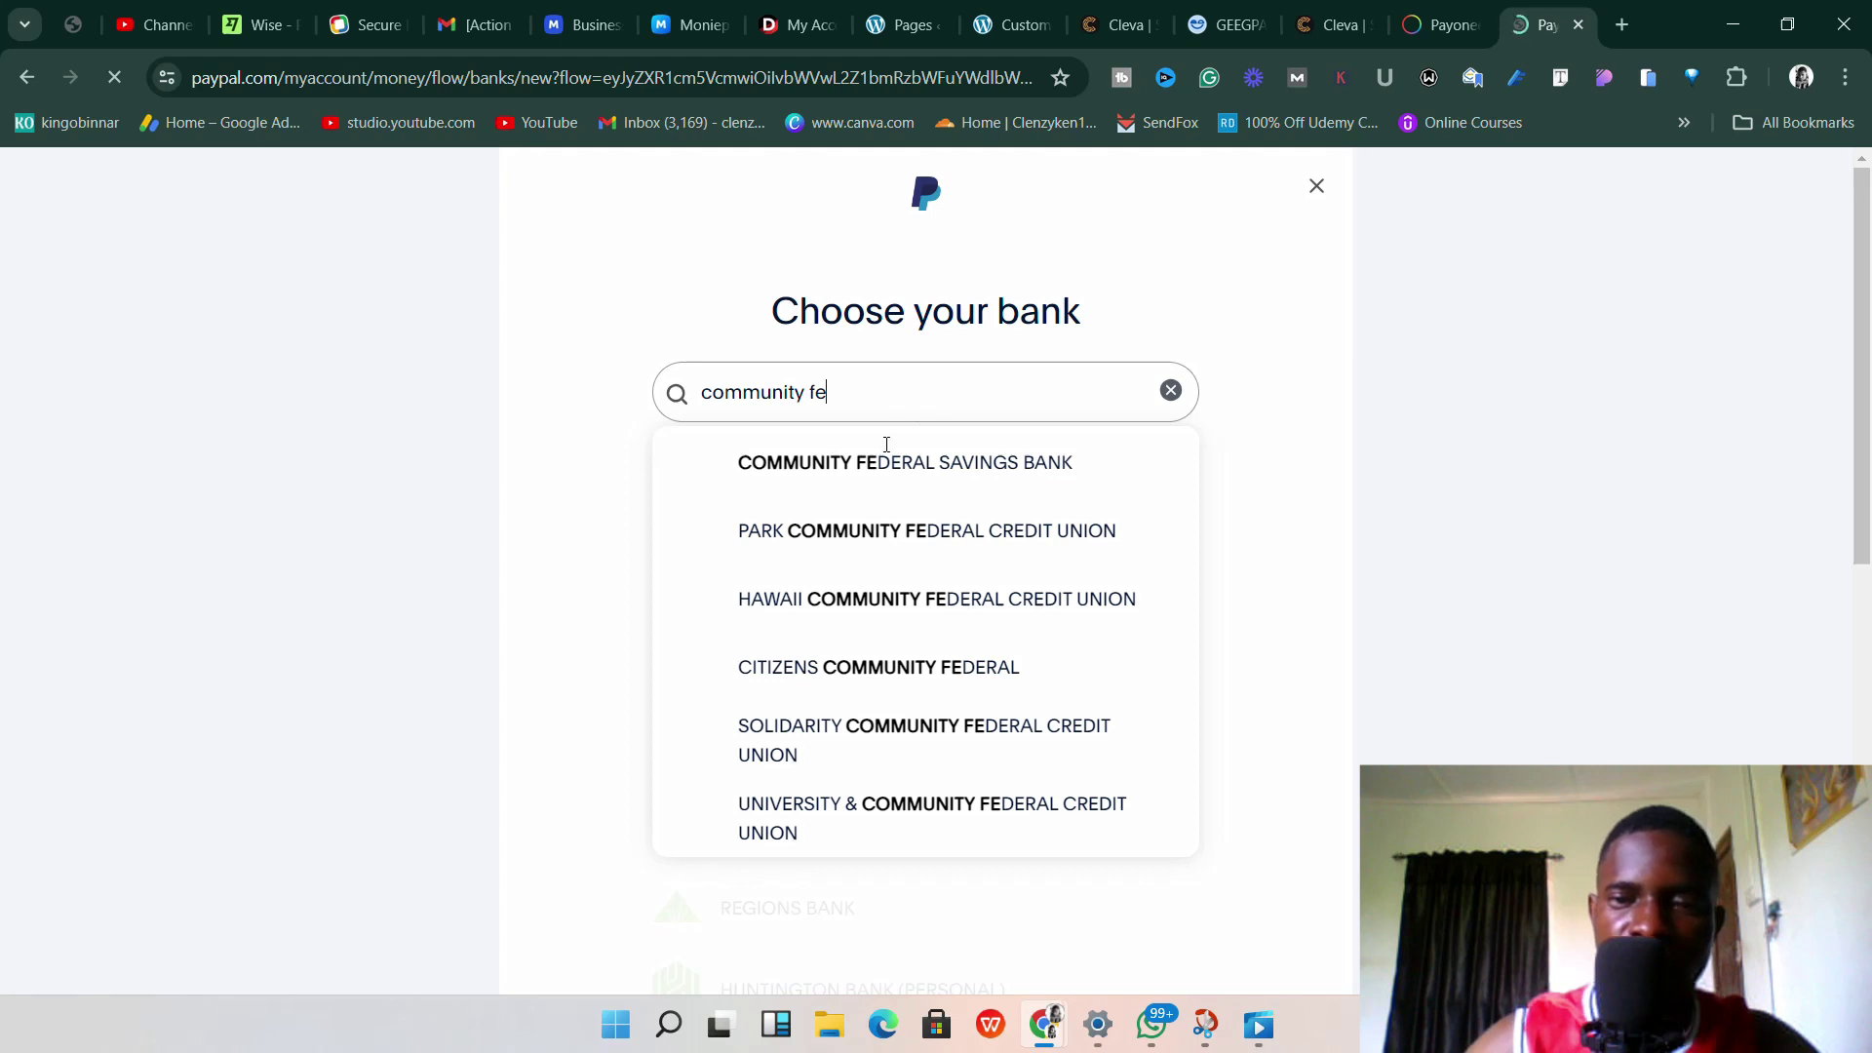
type("deralm")
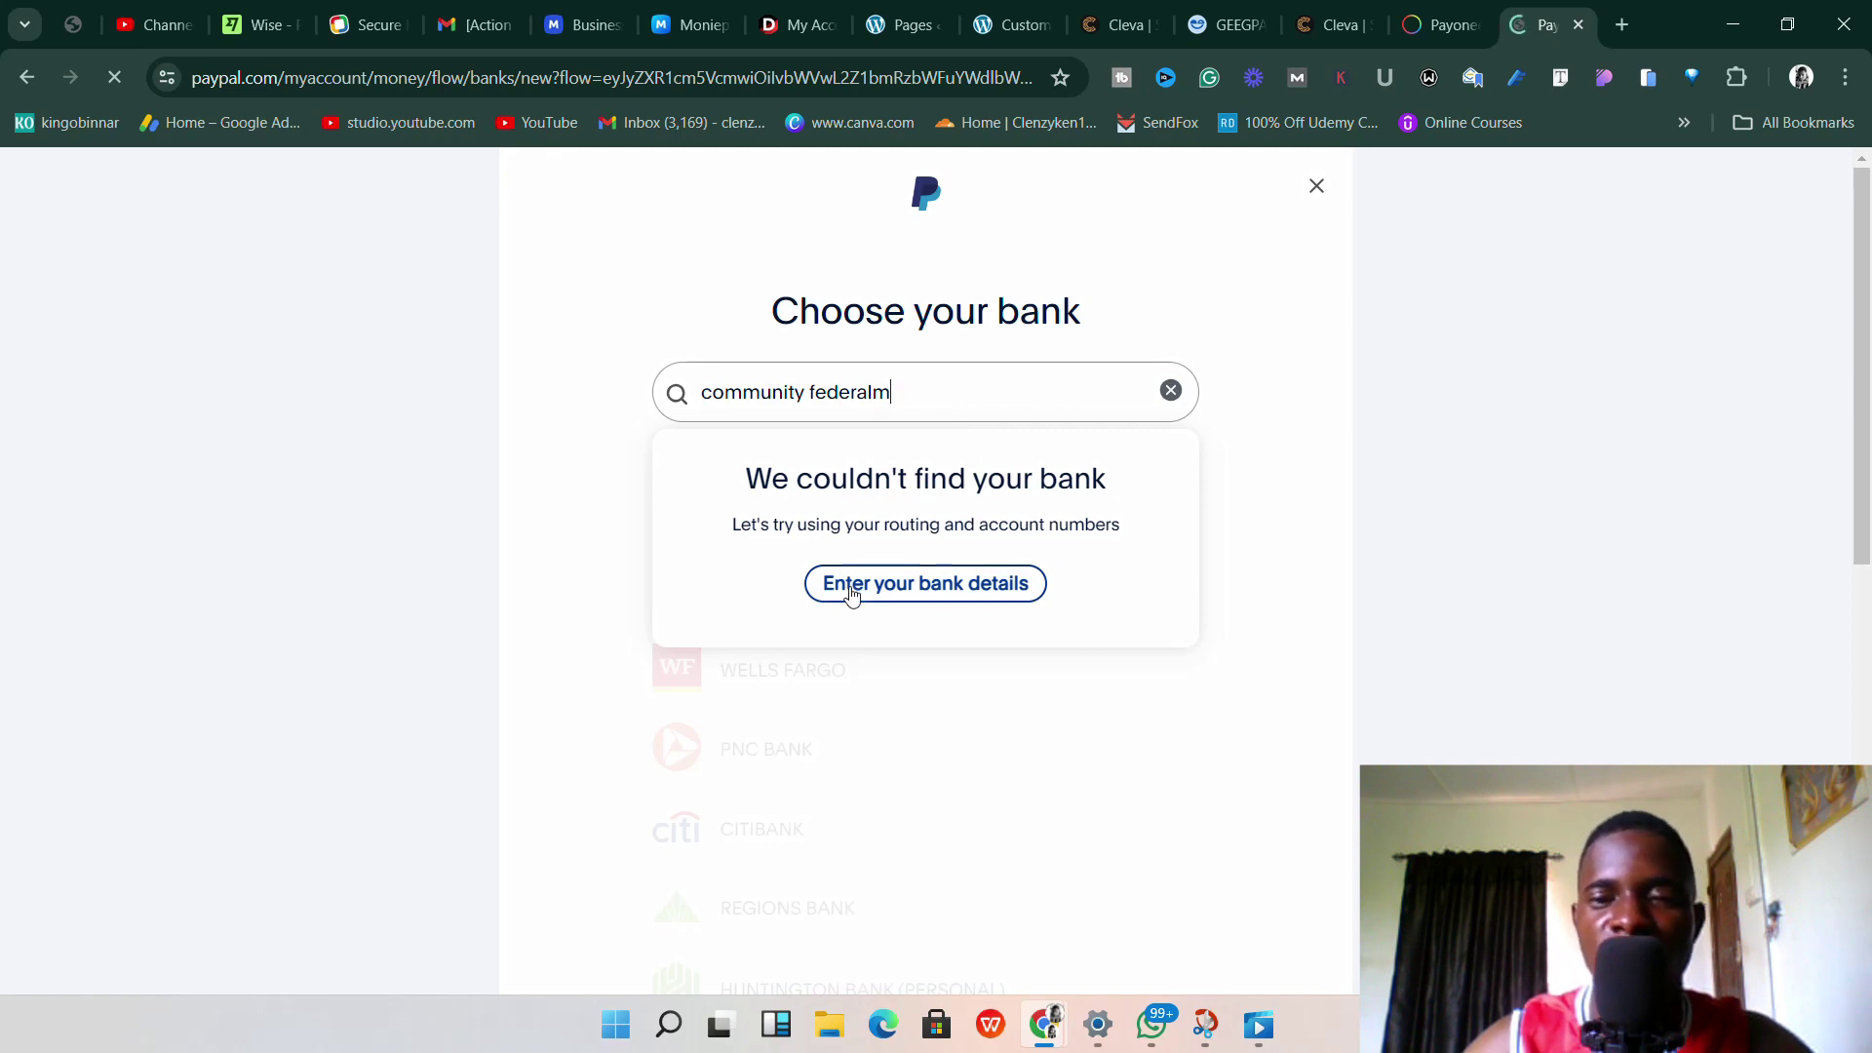
left_click(967, 588)
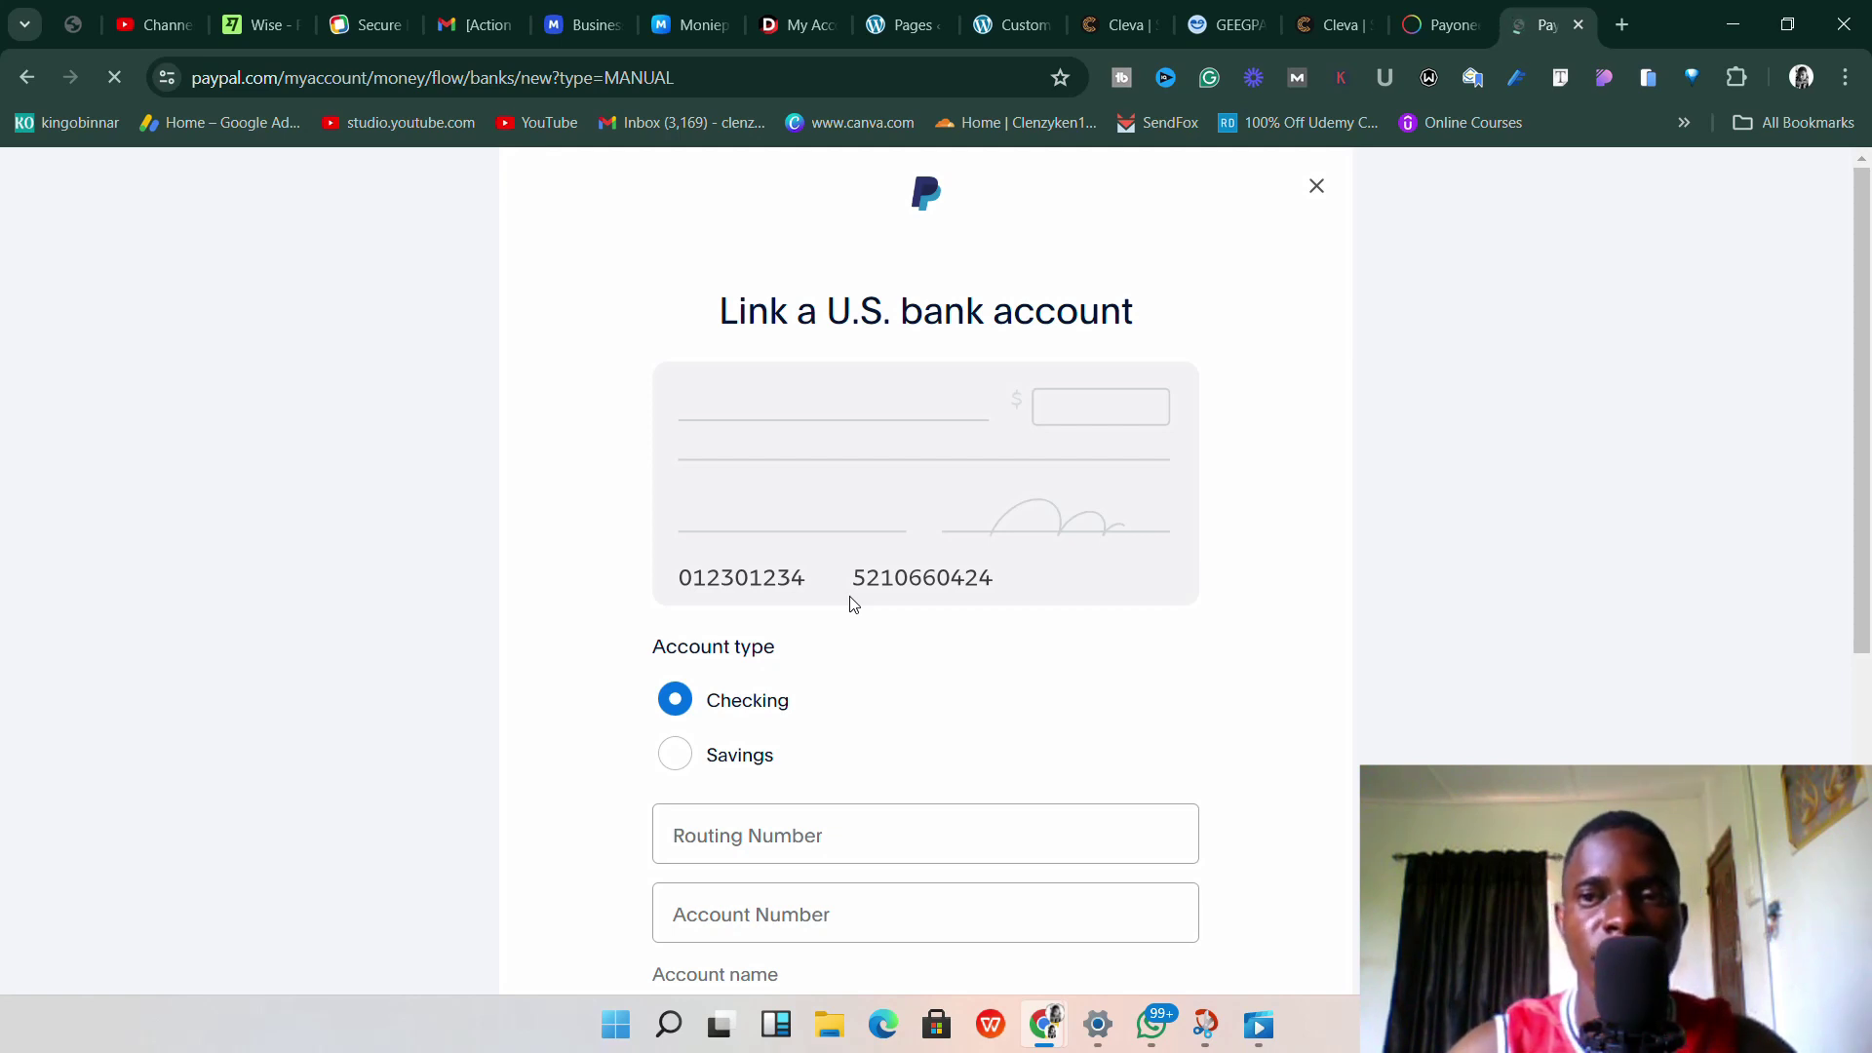
Look over the blank manual bank form, then switch to Payoneer's USD account details.
scroll(853, 603, "down", 3)
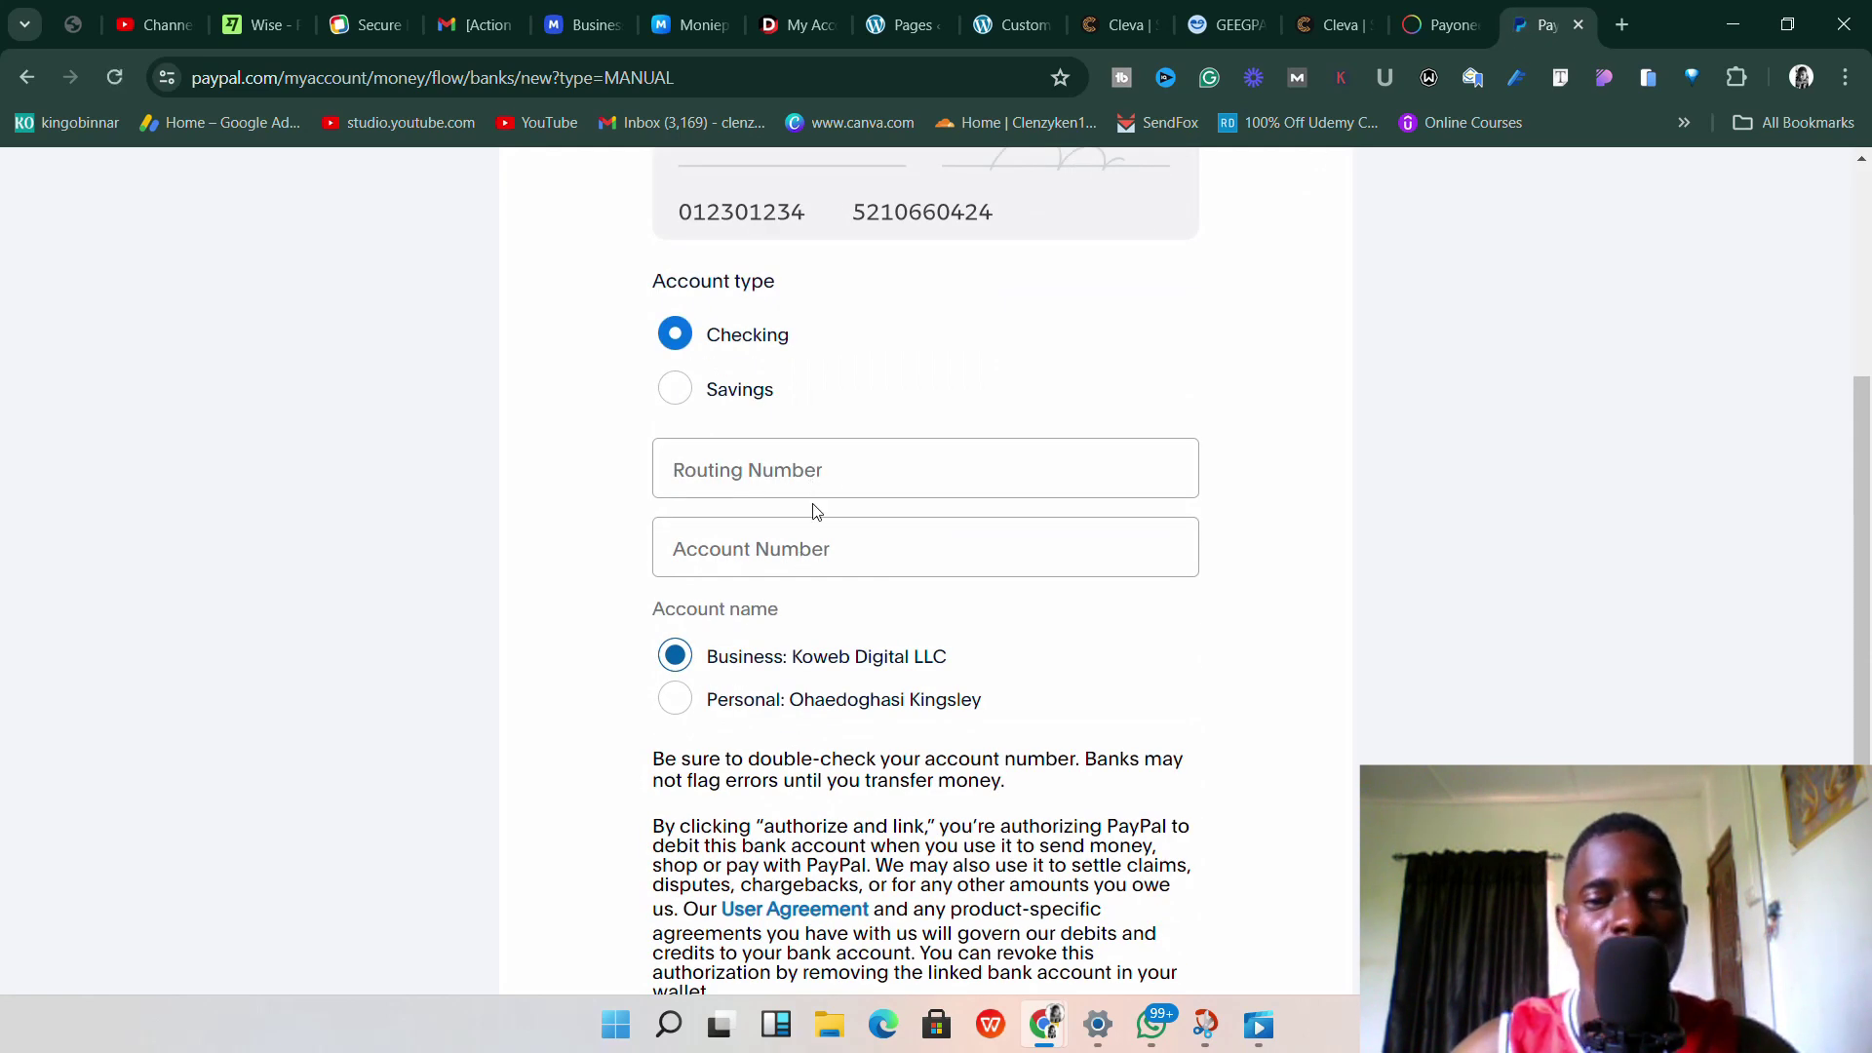
scroll(844, 510, "down", 1)
scroll(844, 516, "up", 3)
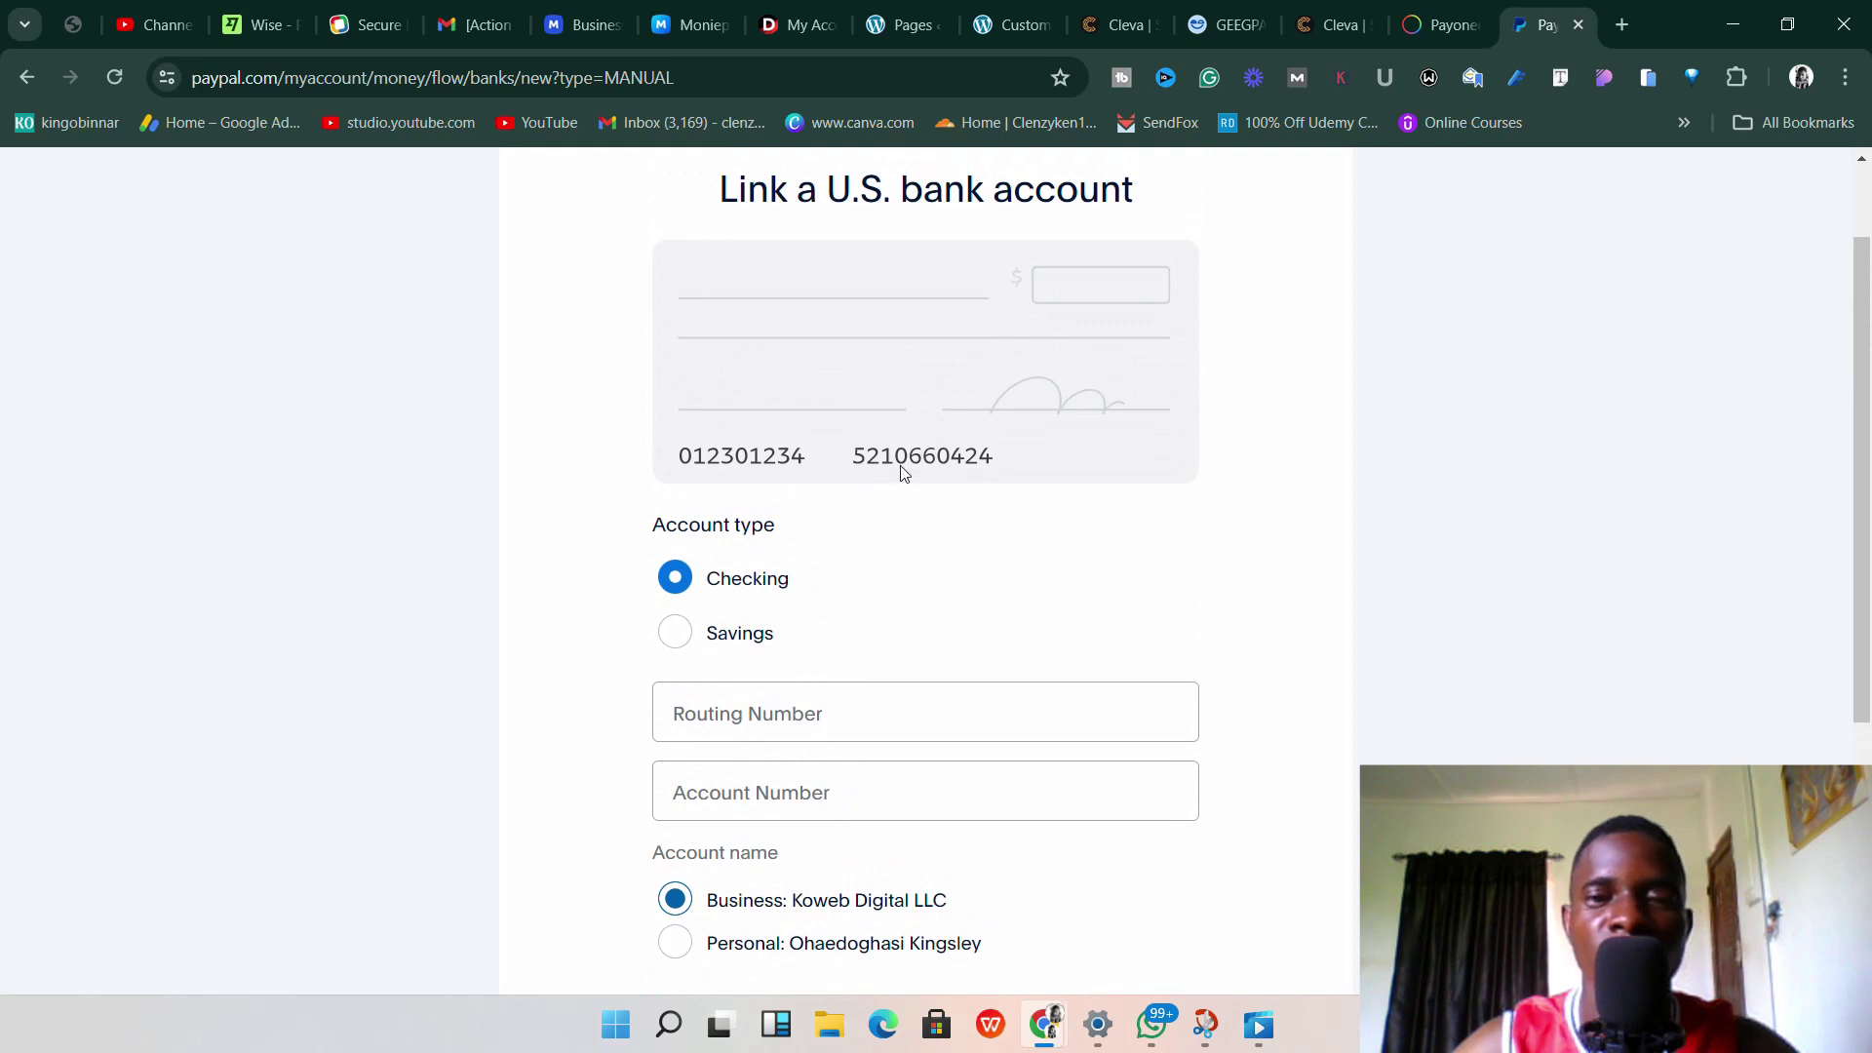
scroll(909, 473, "up", 1)
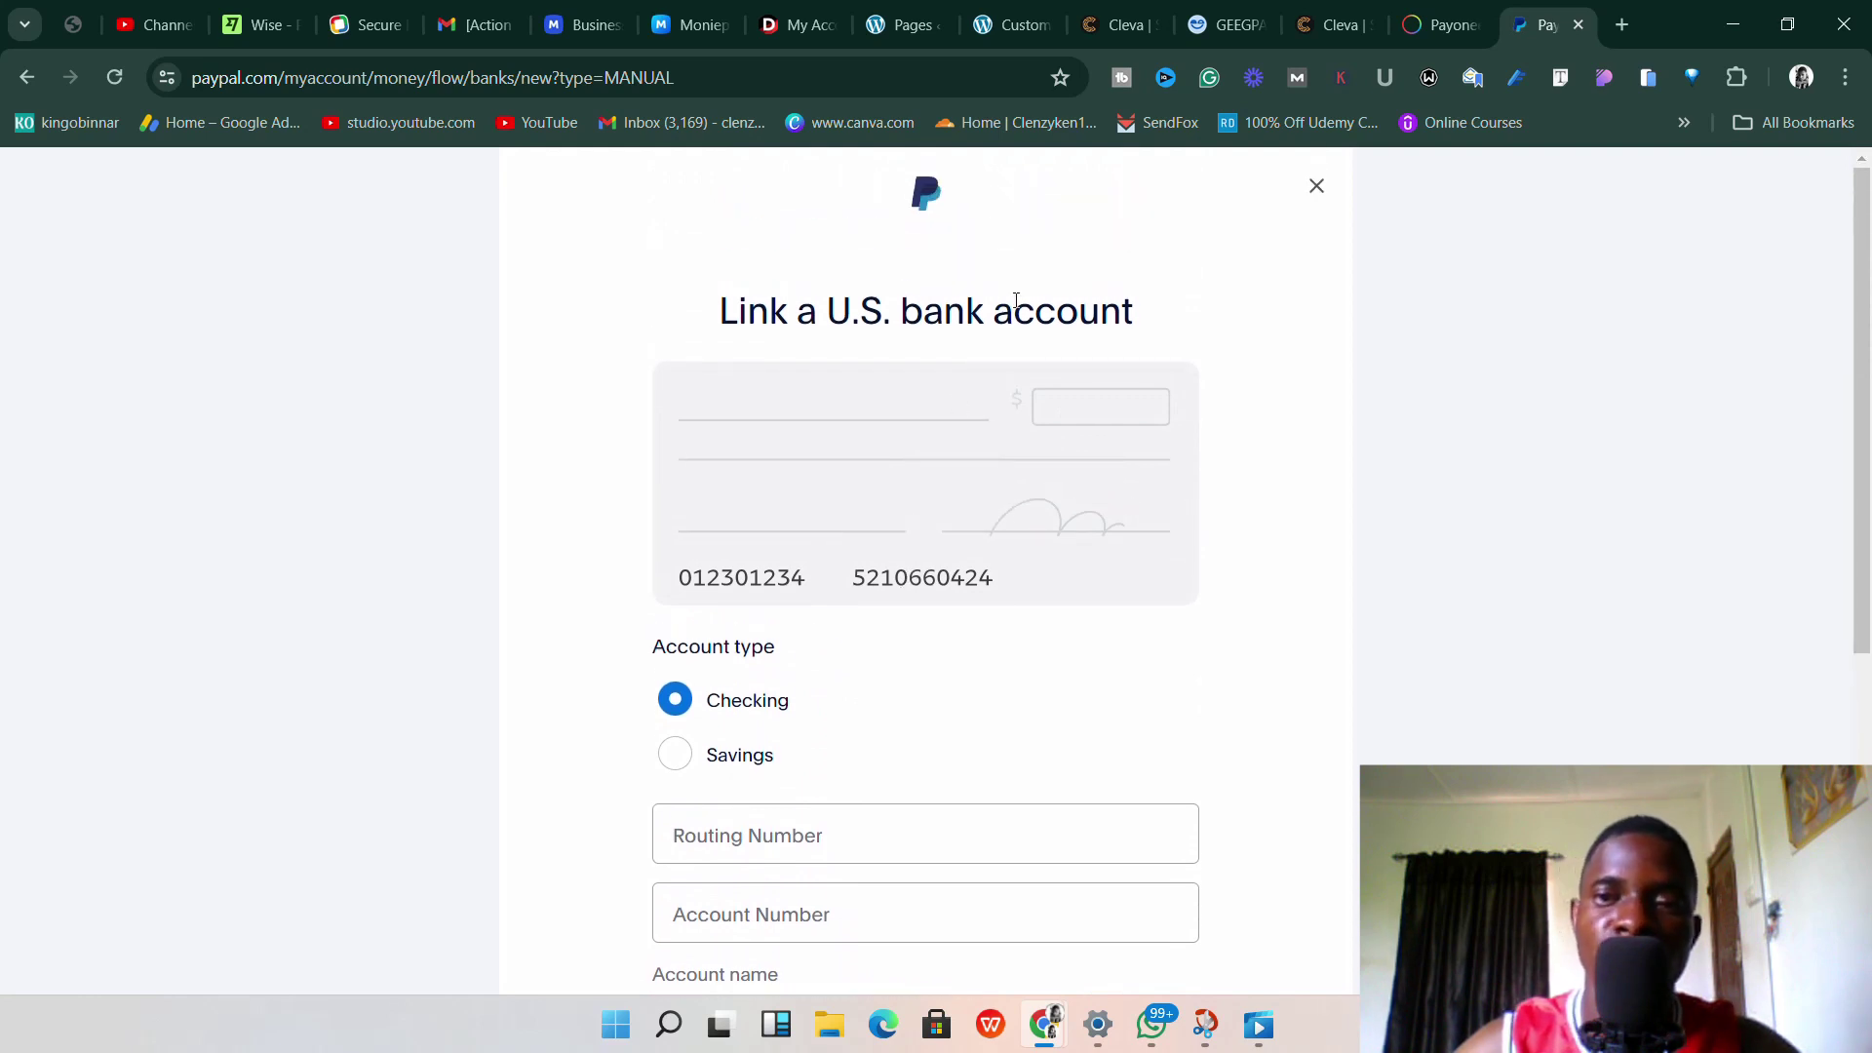
scroll(1009, 312, "down", 3)
scroll(1070, 282, "up", 3)
left_click(1441, 25)
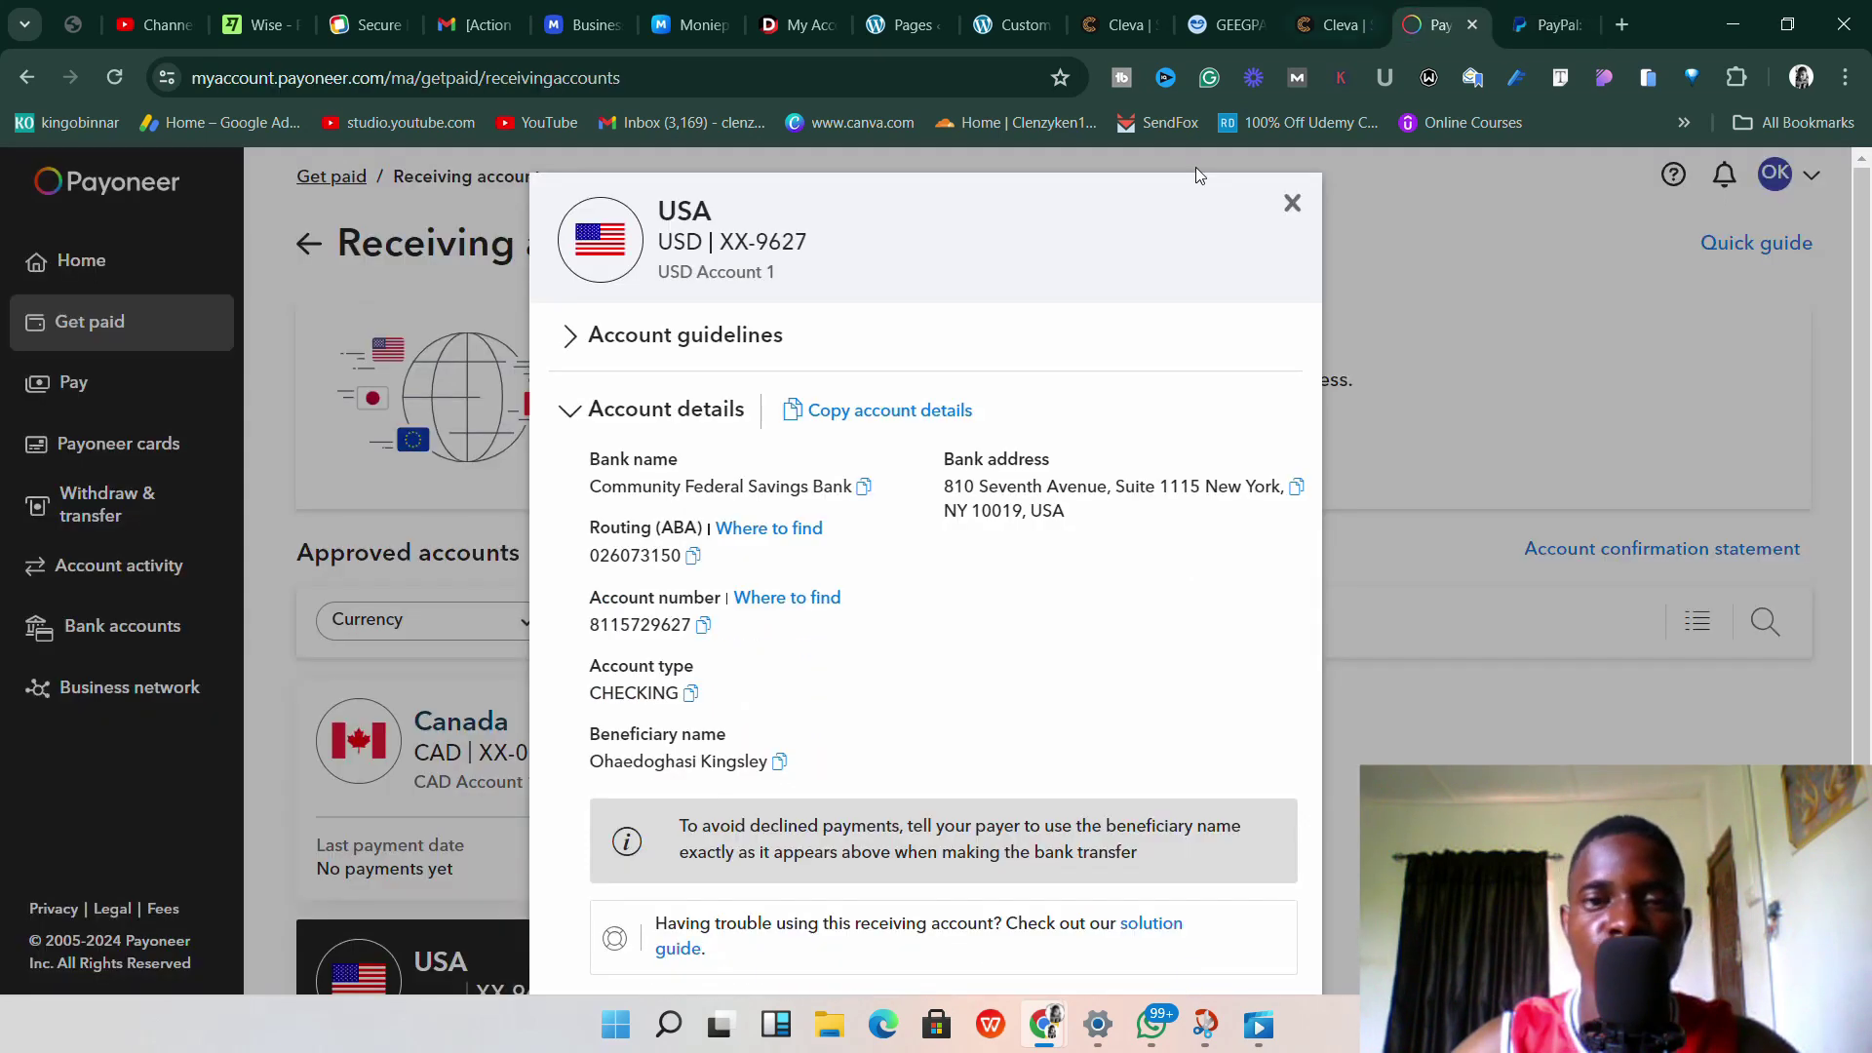
Paste the copied Payoneer account number into PayPal's Account Number field.
left_click(1550, 25)
scroll(819, 741, "down", 1)
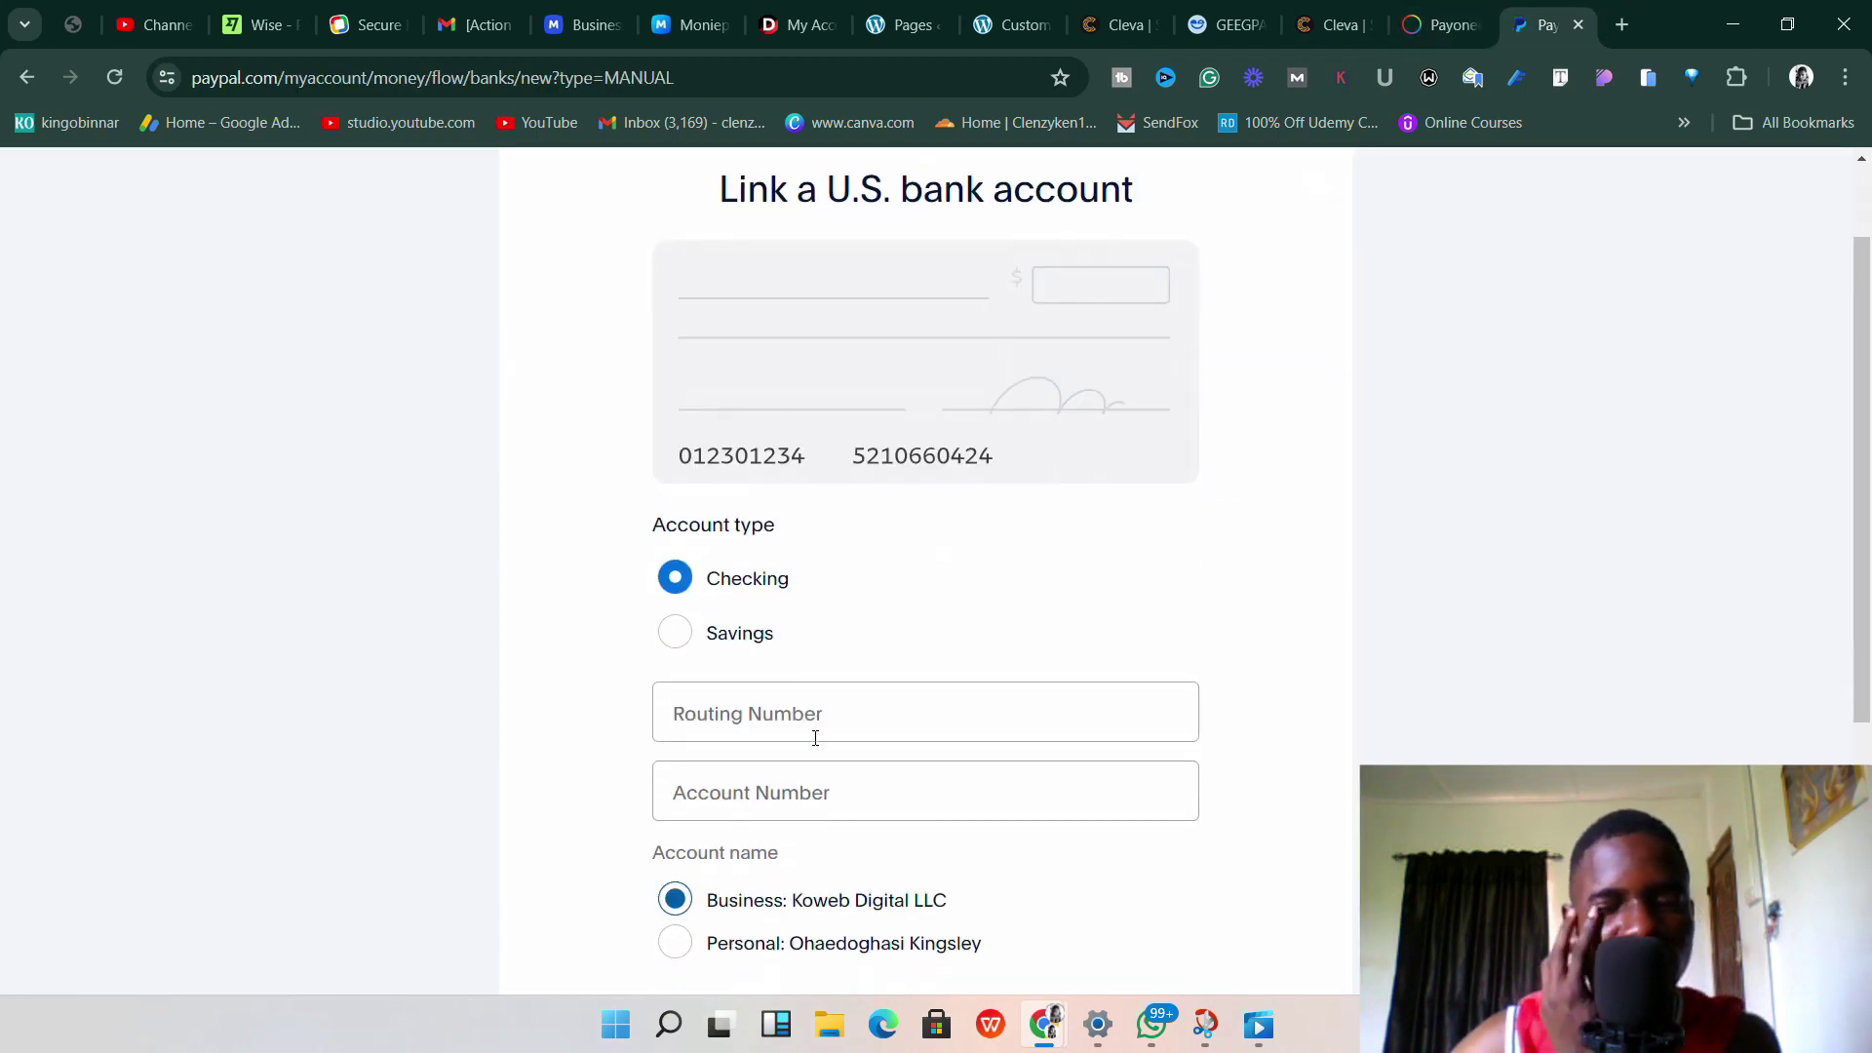
left_click(783, 777)
right_click(783, 777)
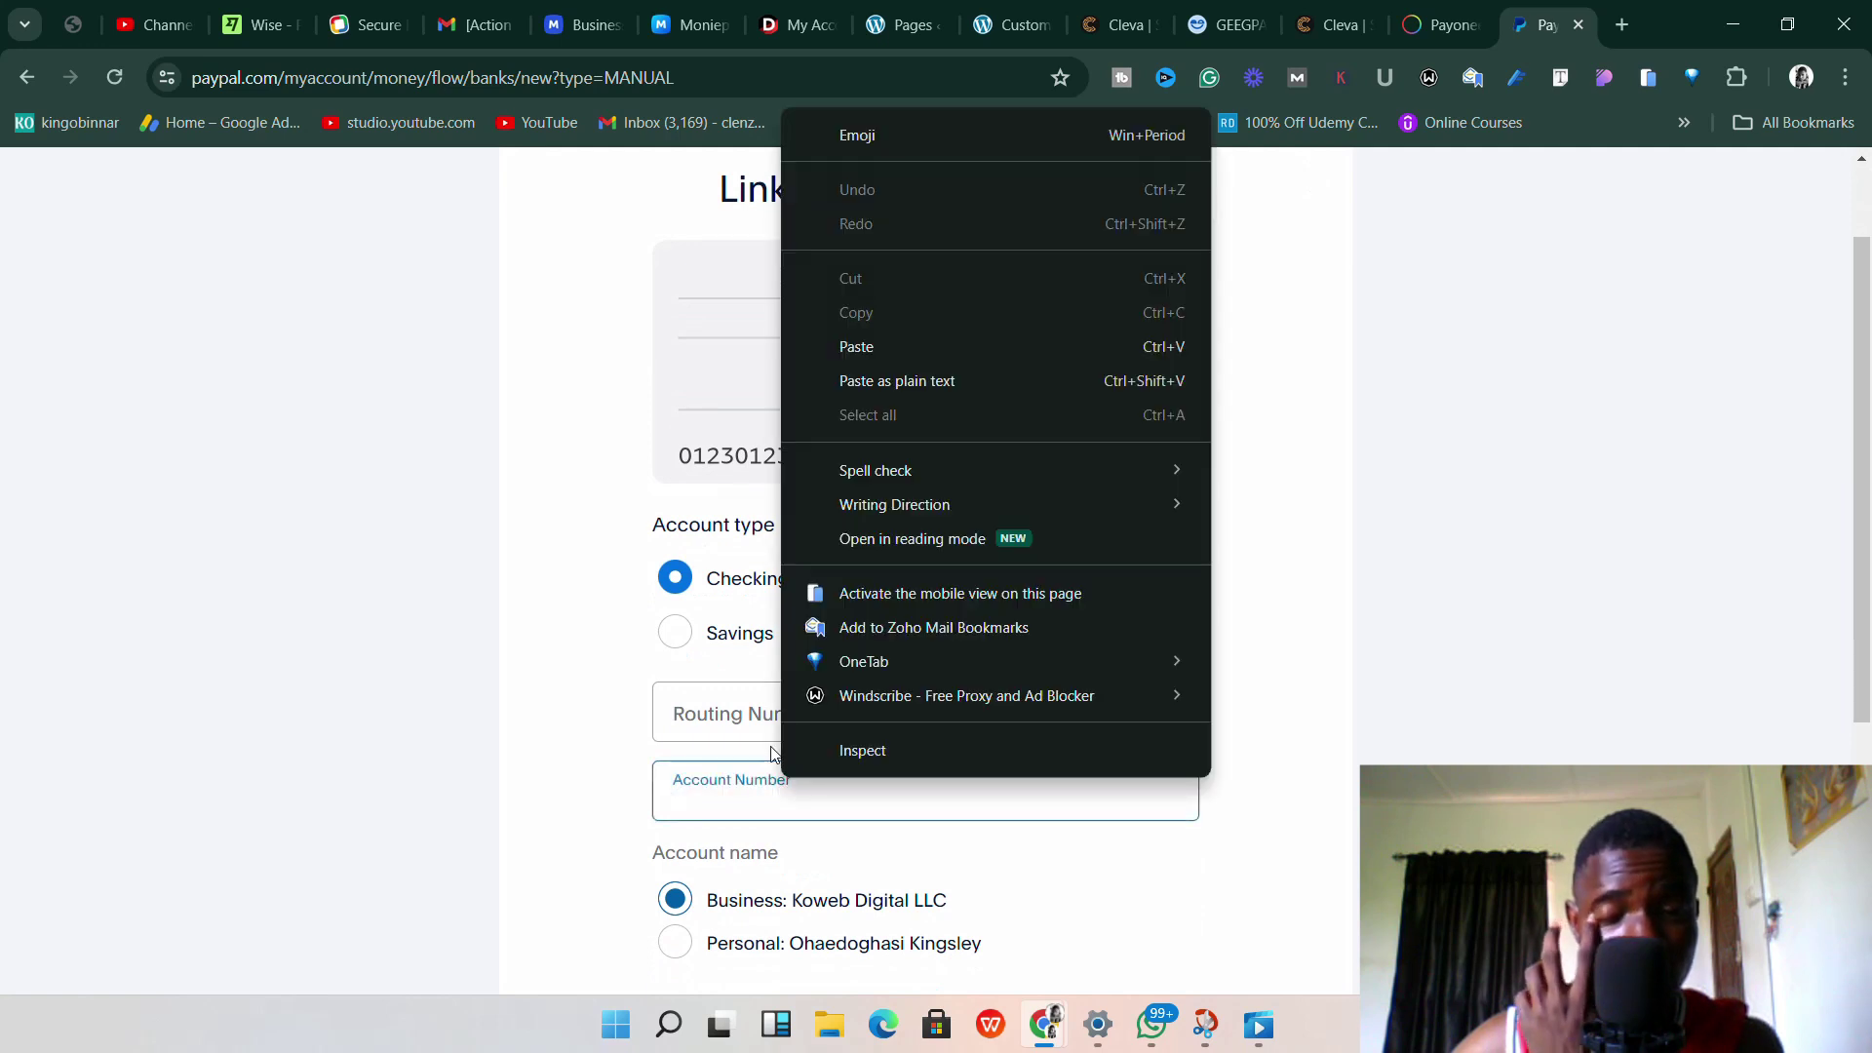
left_click(866, 347)
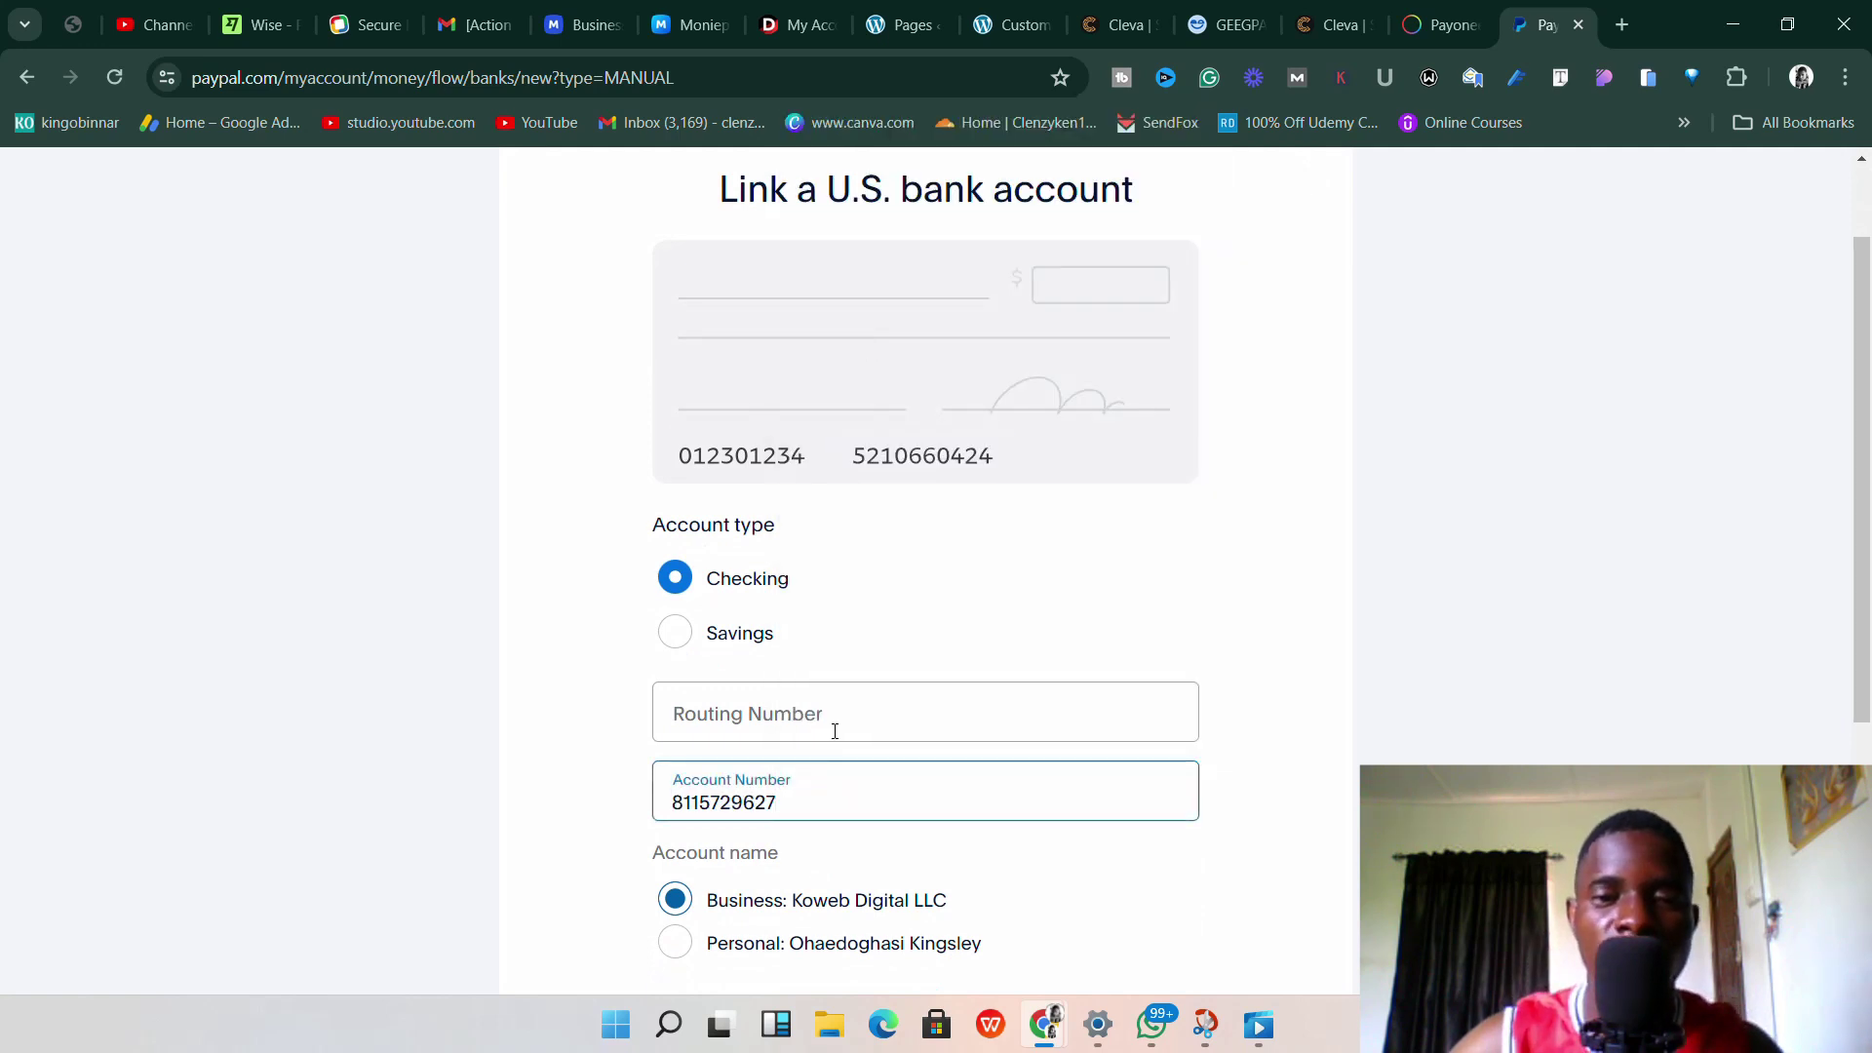
Copy routing number 026073150 from Payoneer and paste it into PayPal's Routing Number field.
left_click(833, 729)
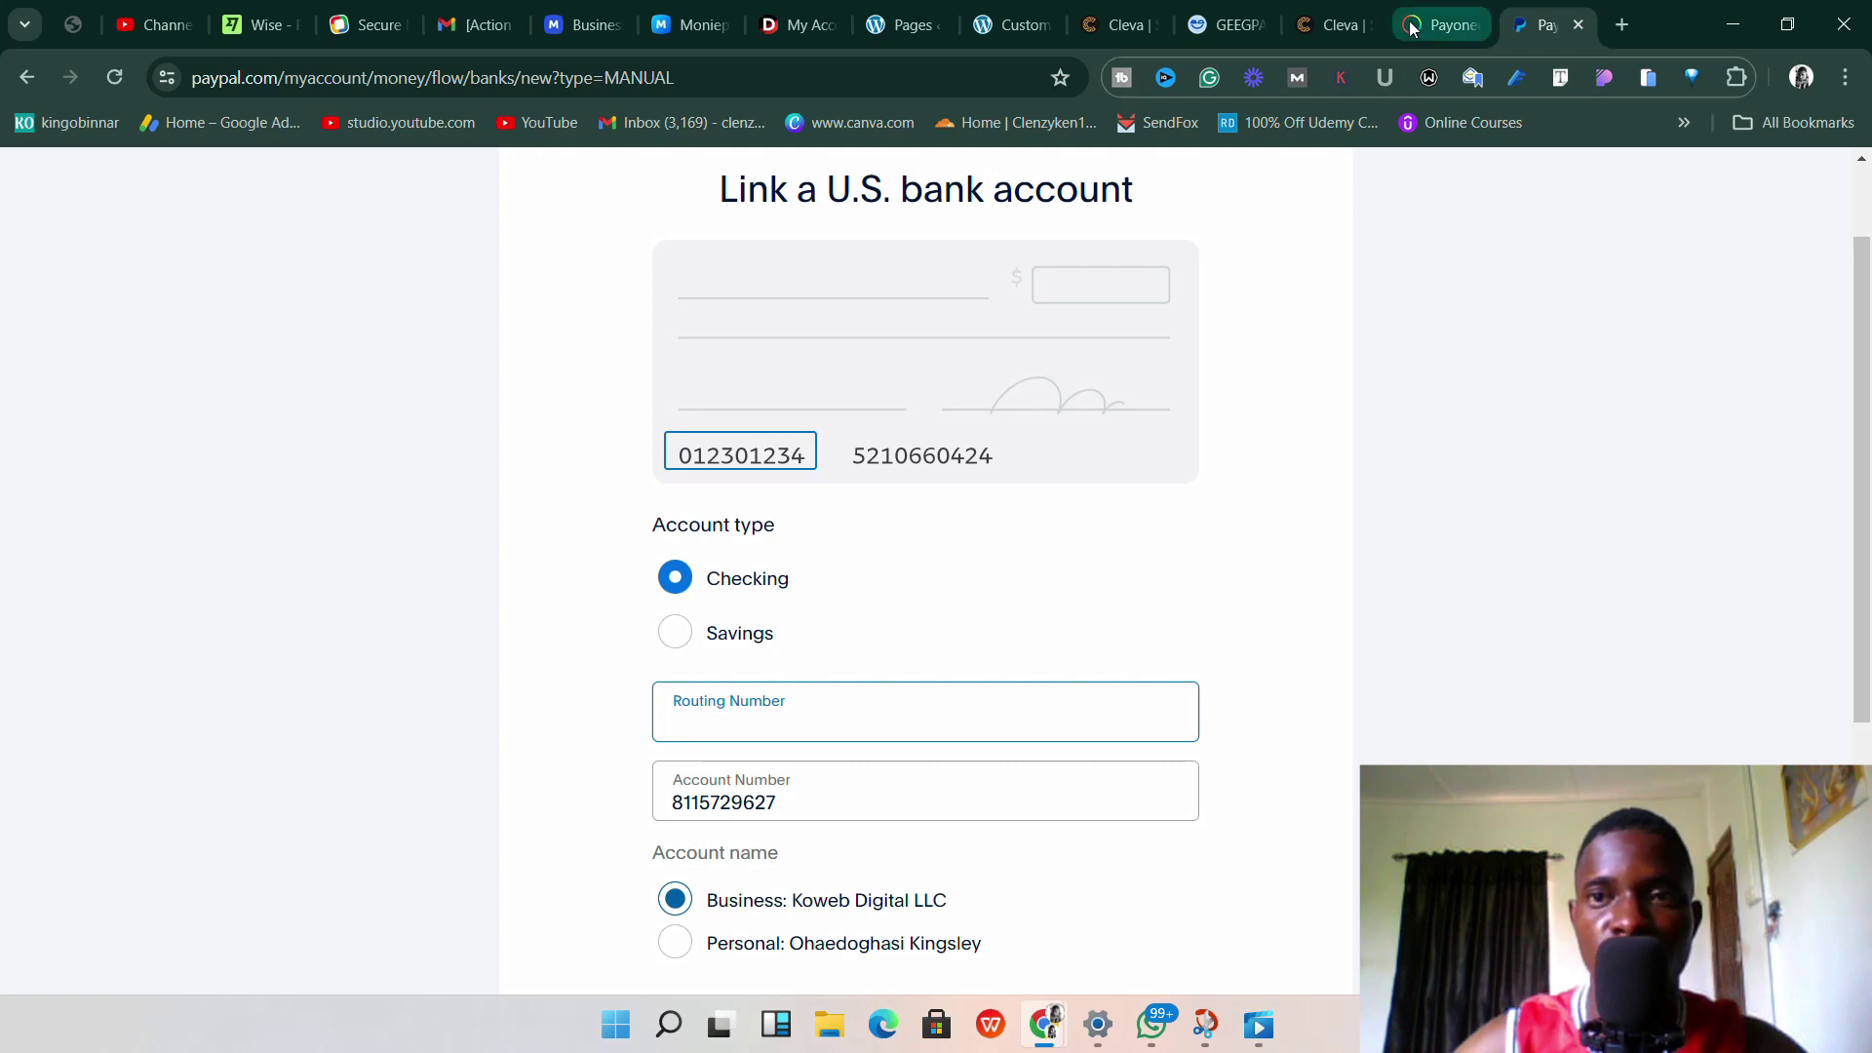
left_click(1441, 25)
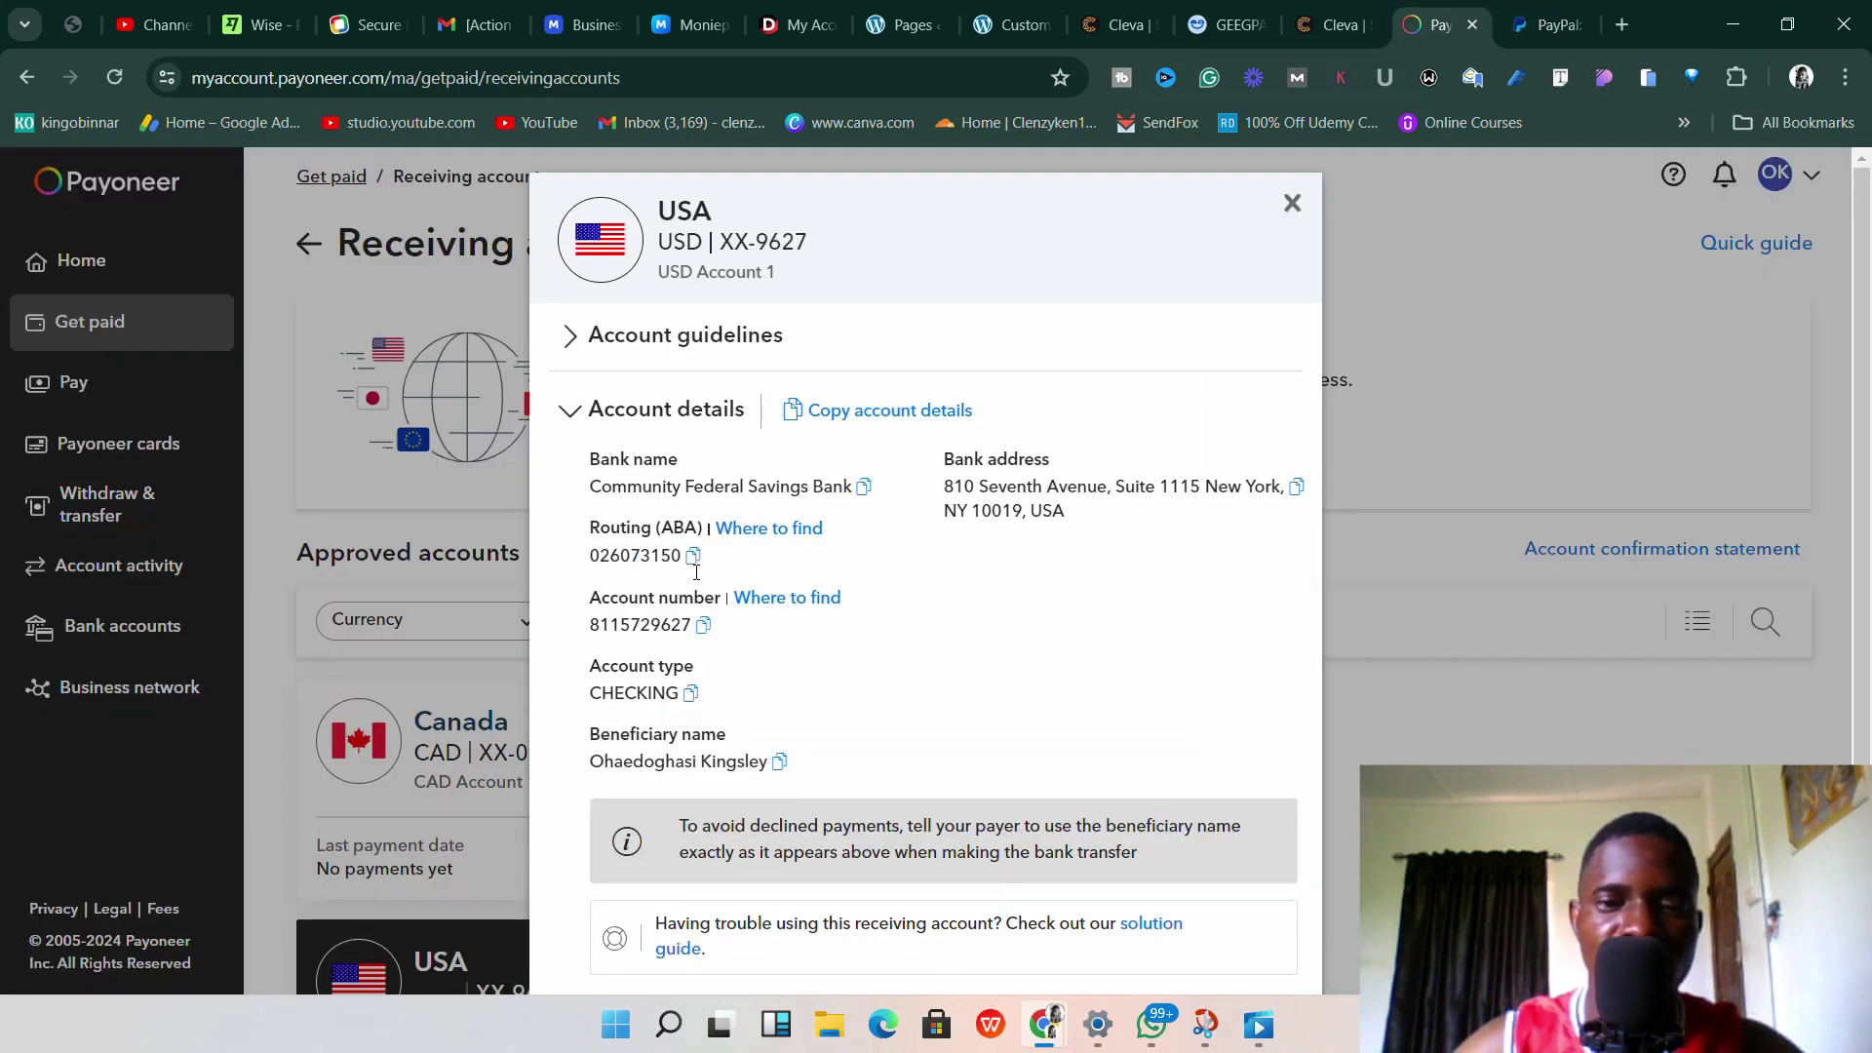
left_click(1520, 29)
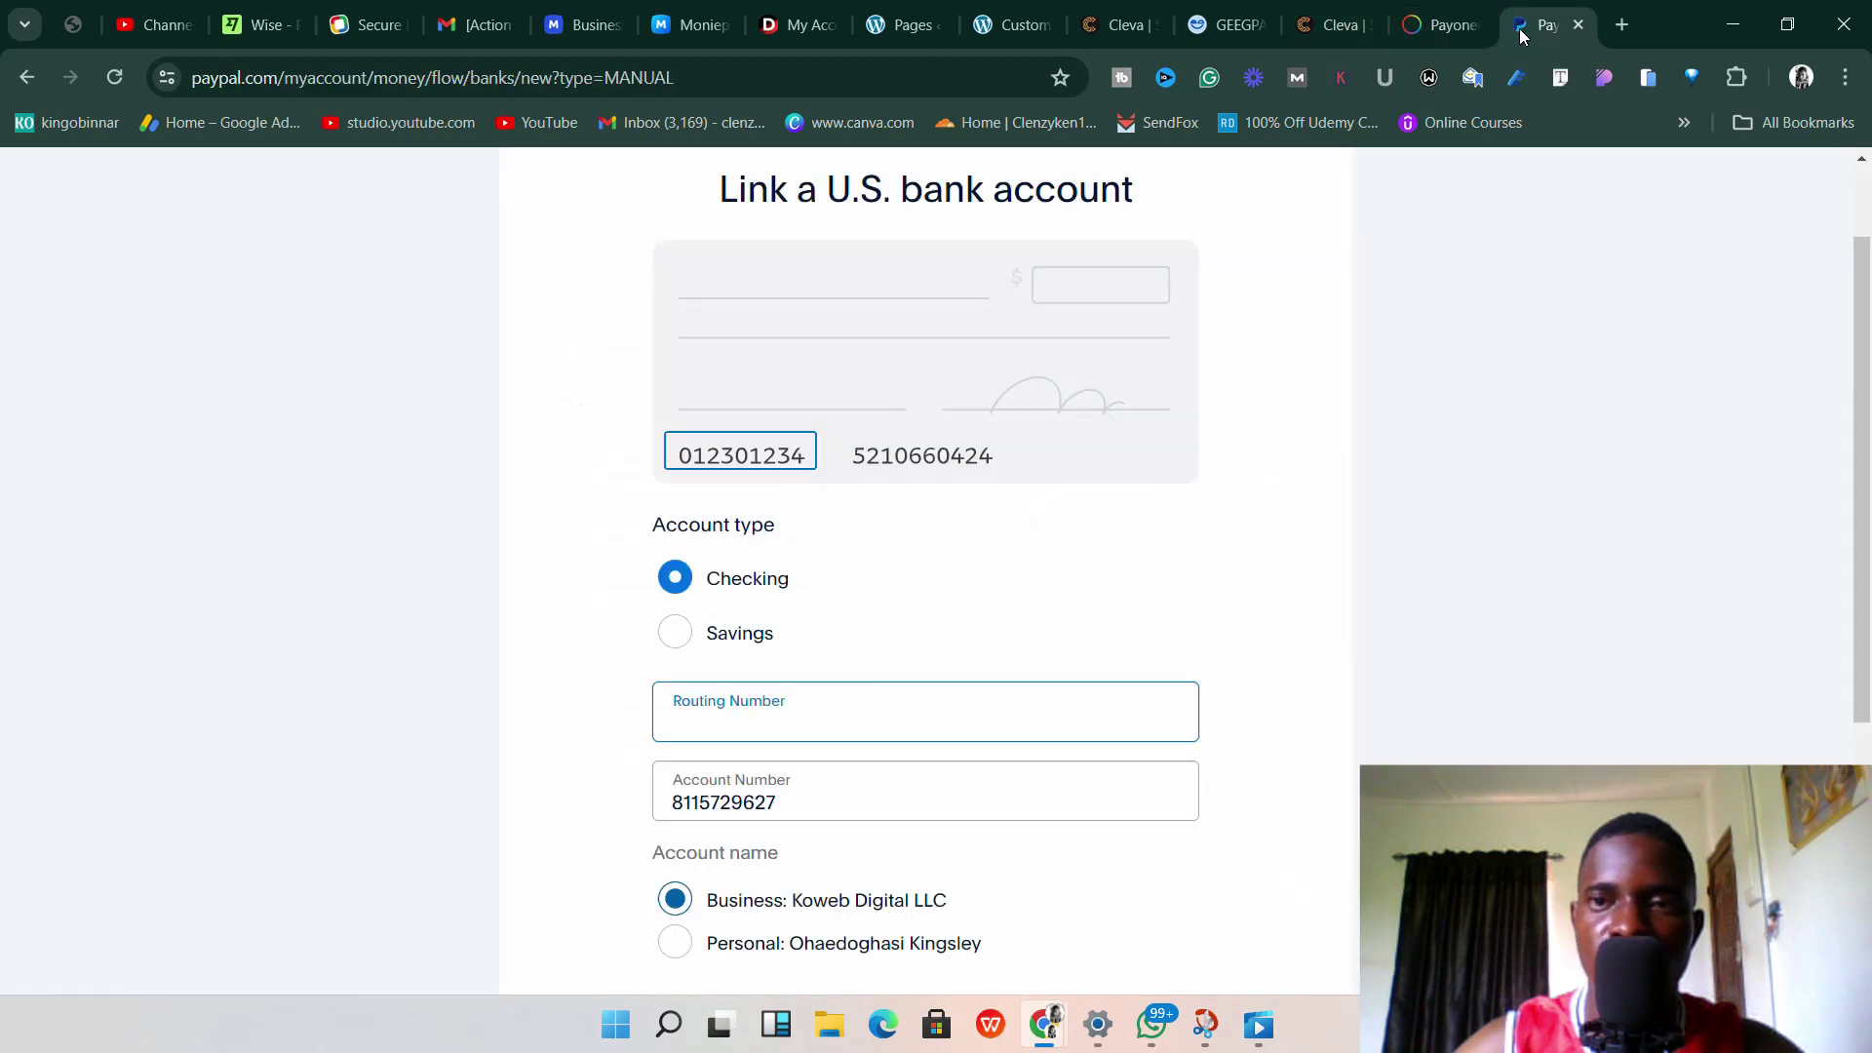
right_click(698, 715)
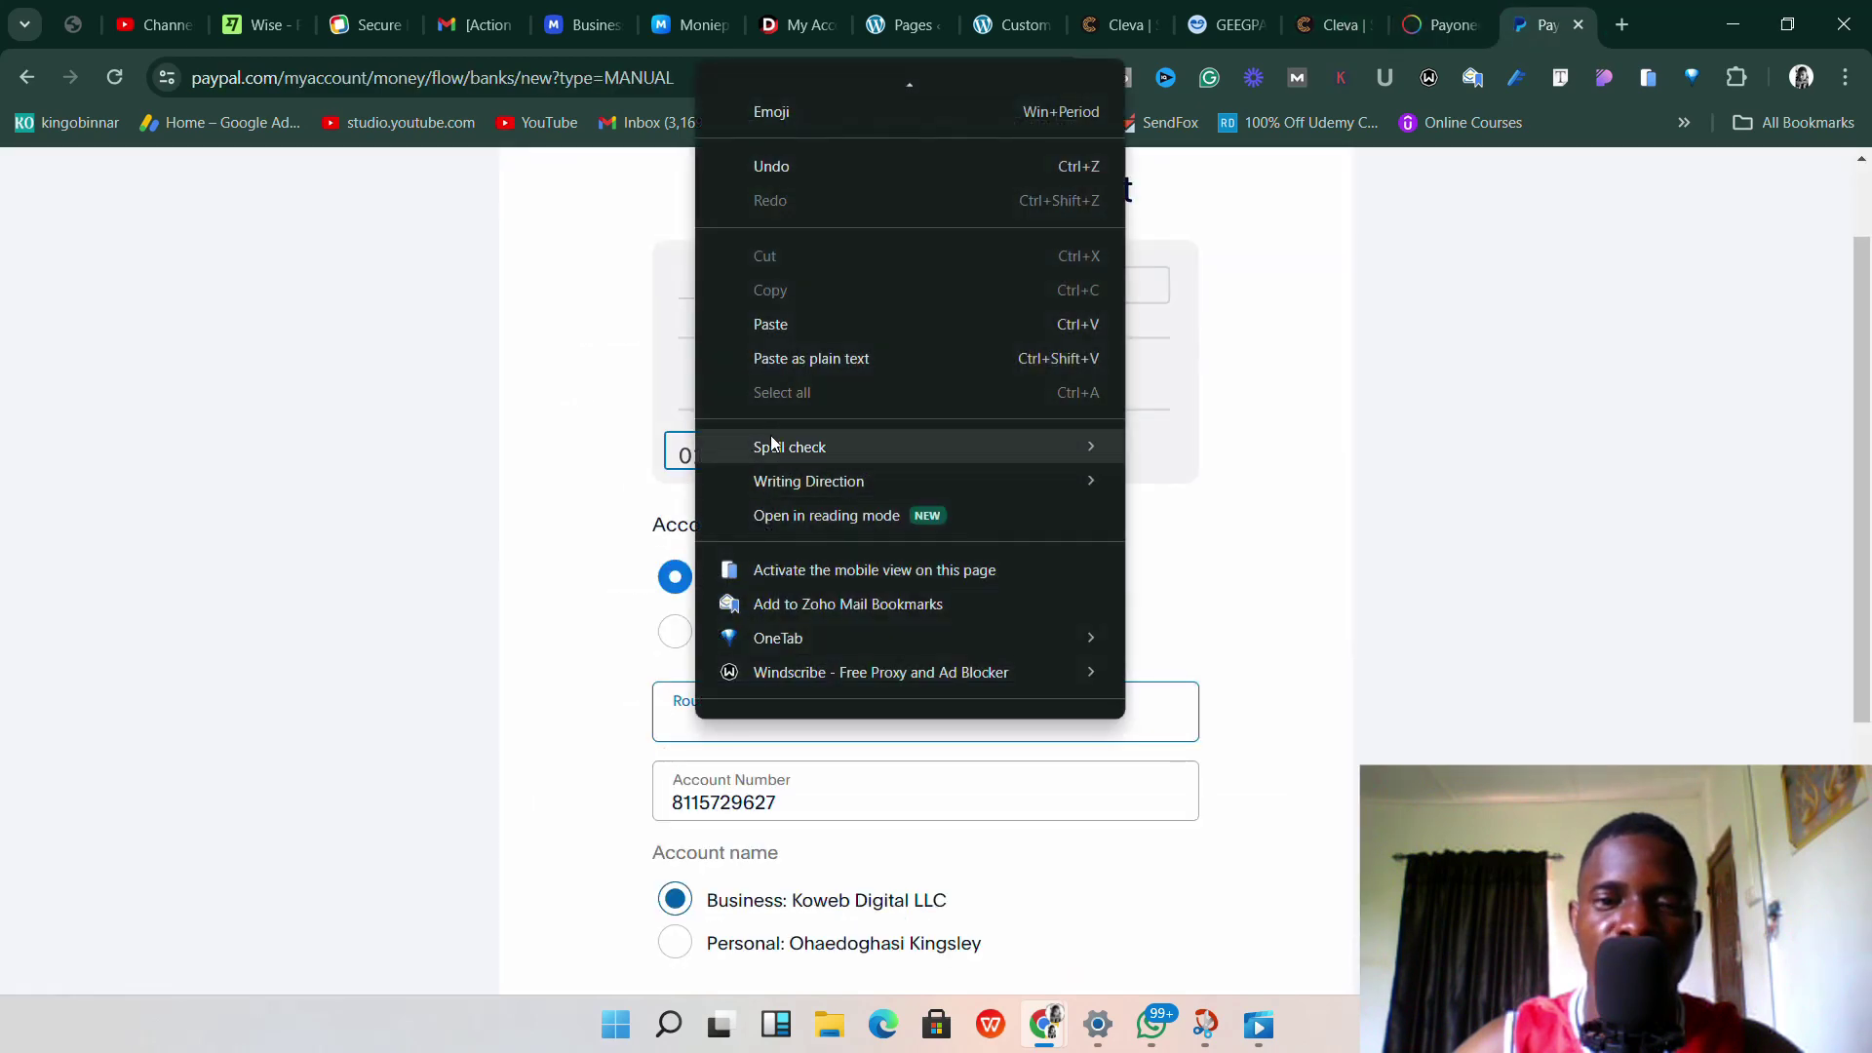
left_click(783, 332)
Select the Personal account-holder name instead of Business under Account name, keeping Checking.
scroll(819, 639, "down", 1)
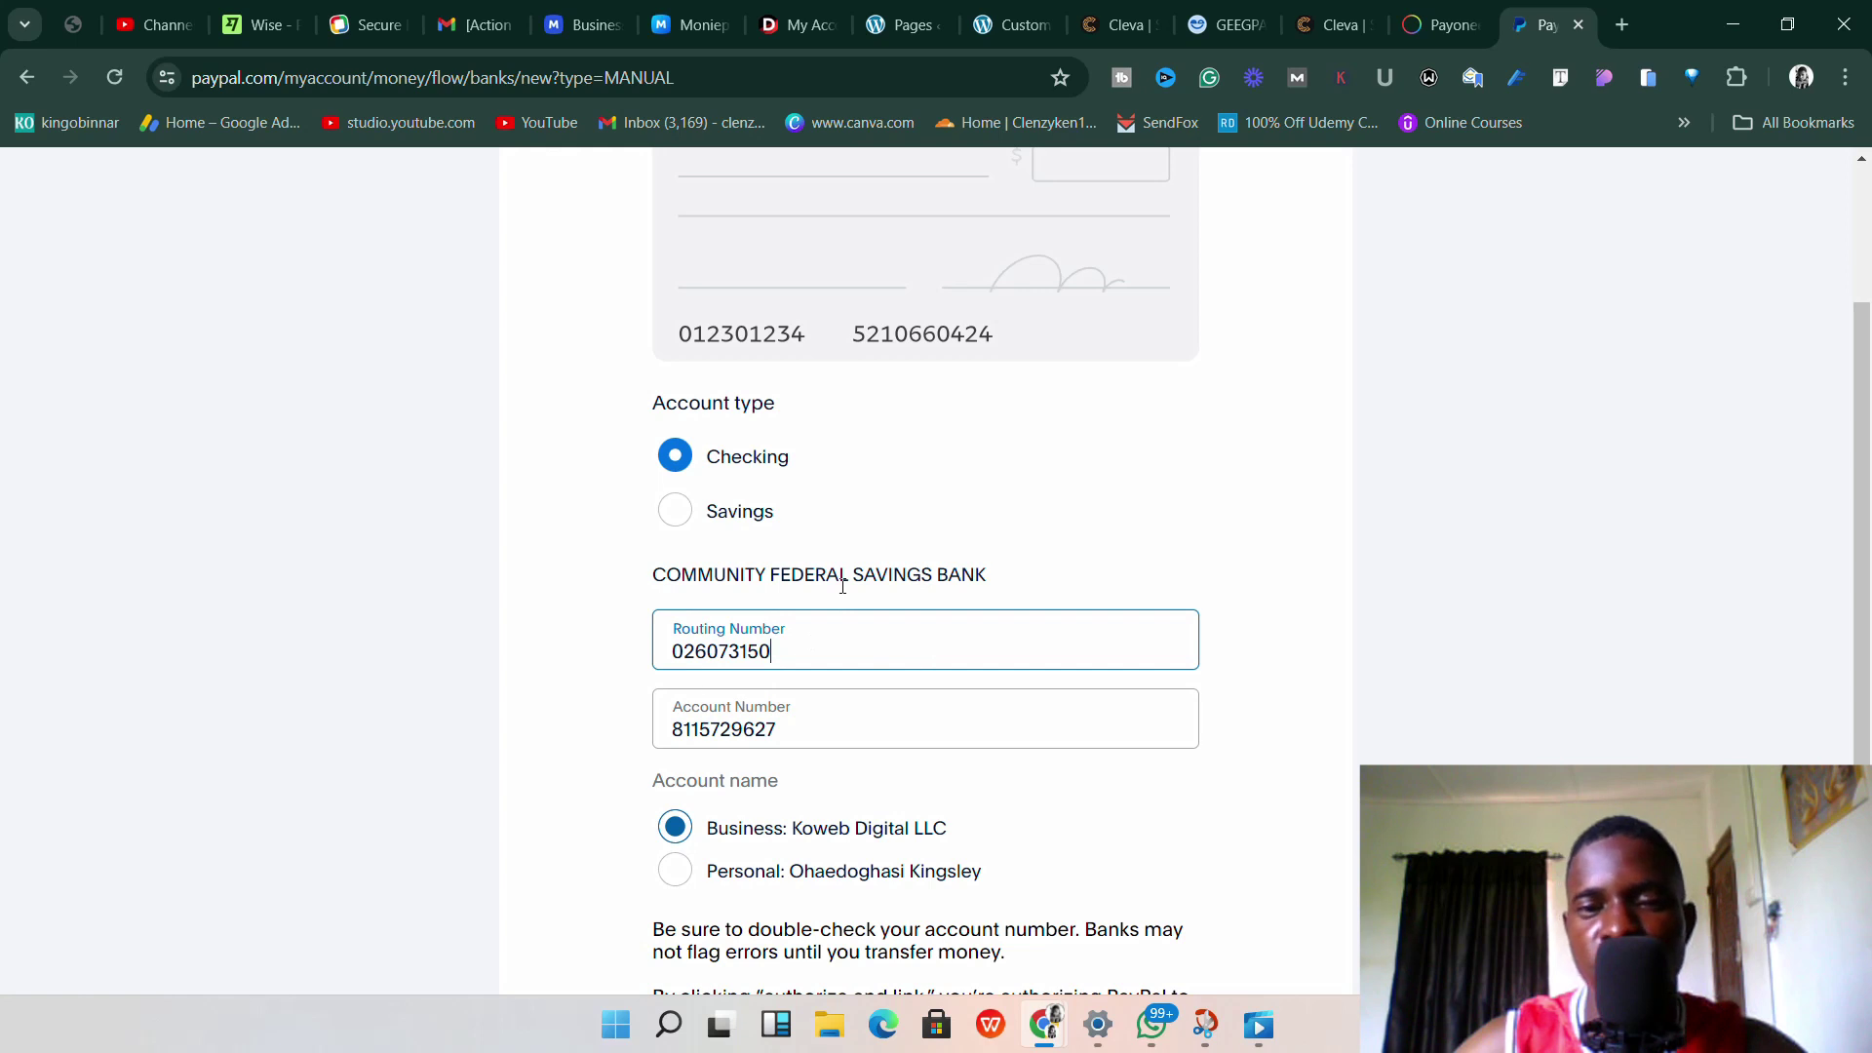
scroll(825, 561, "up", 3)
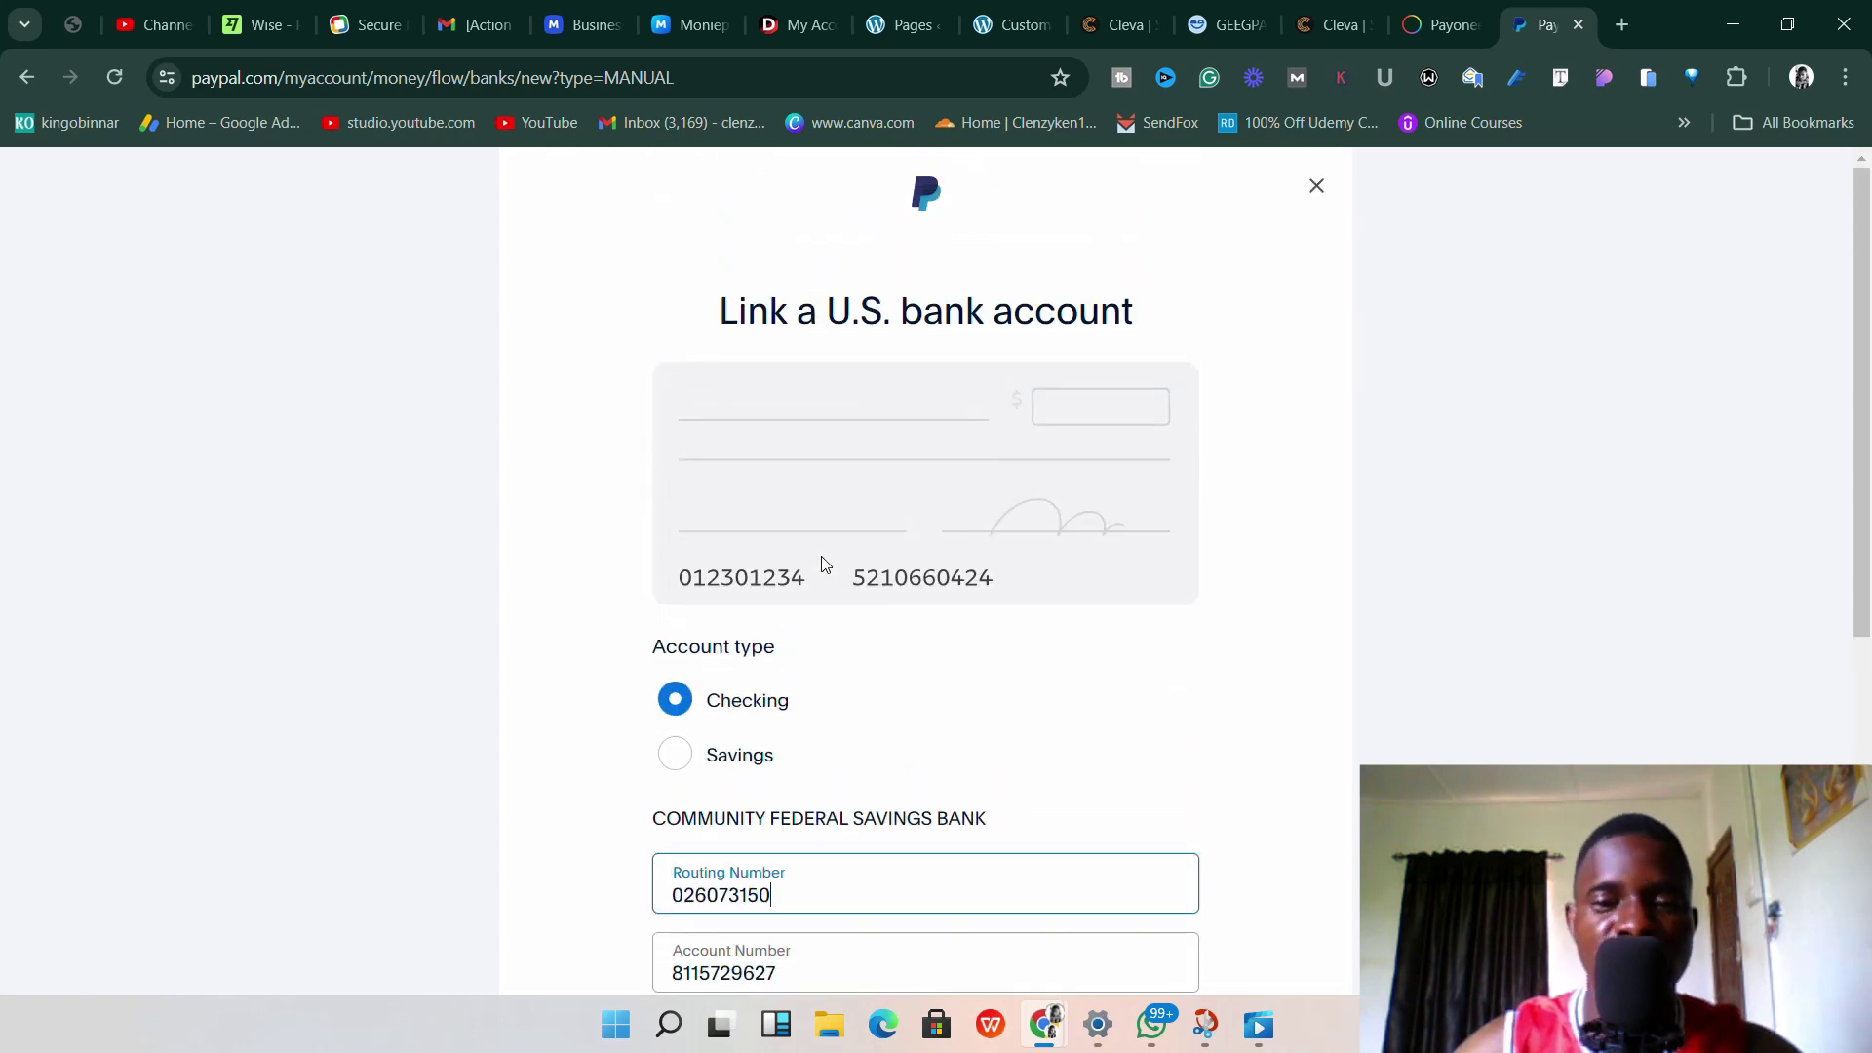
scroll(825, 561, "down", 4)
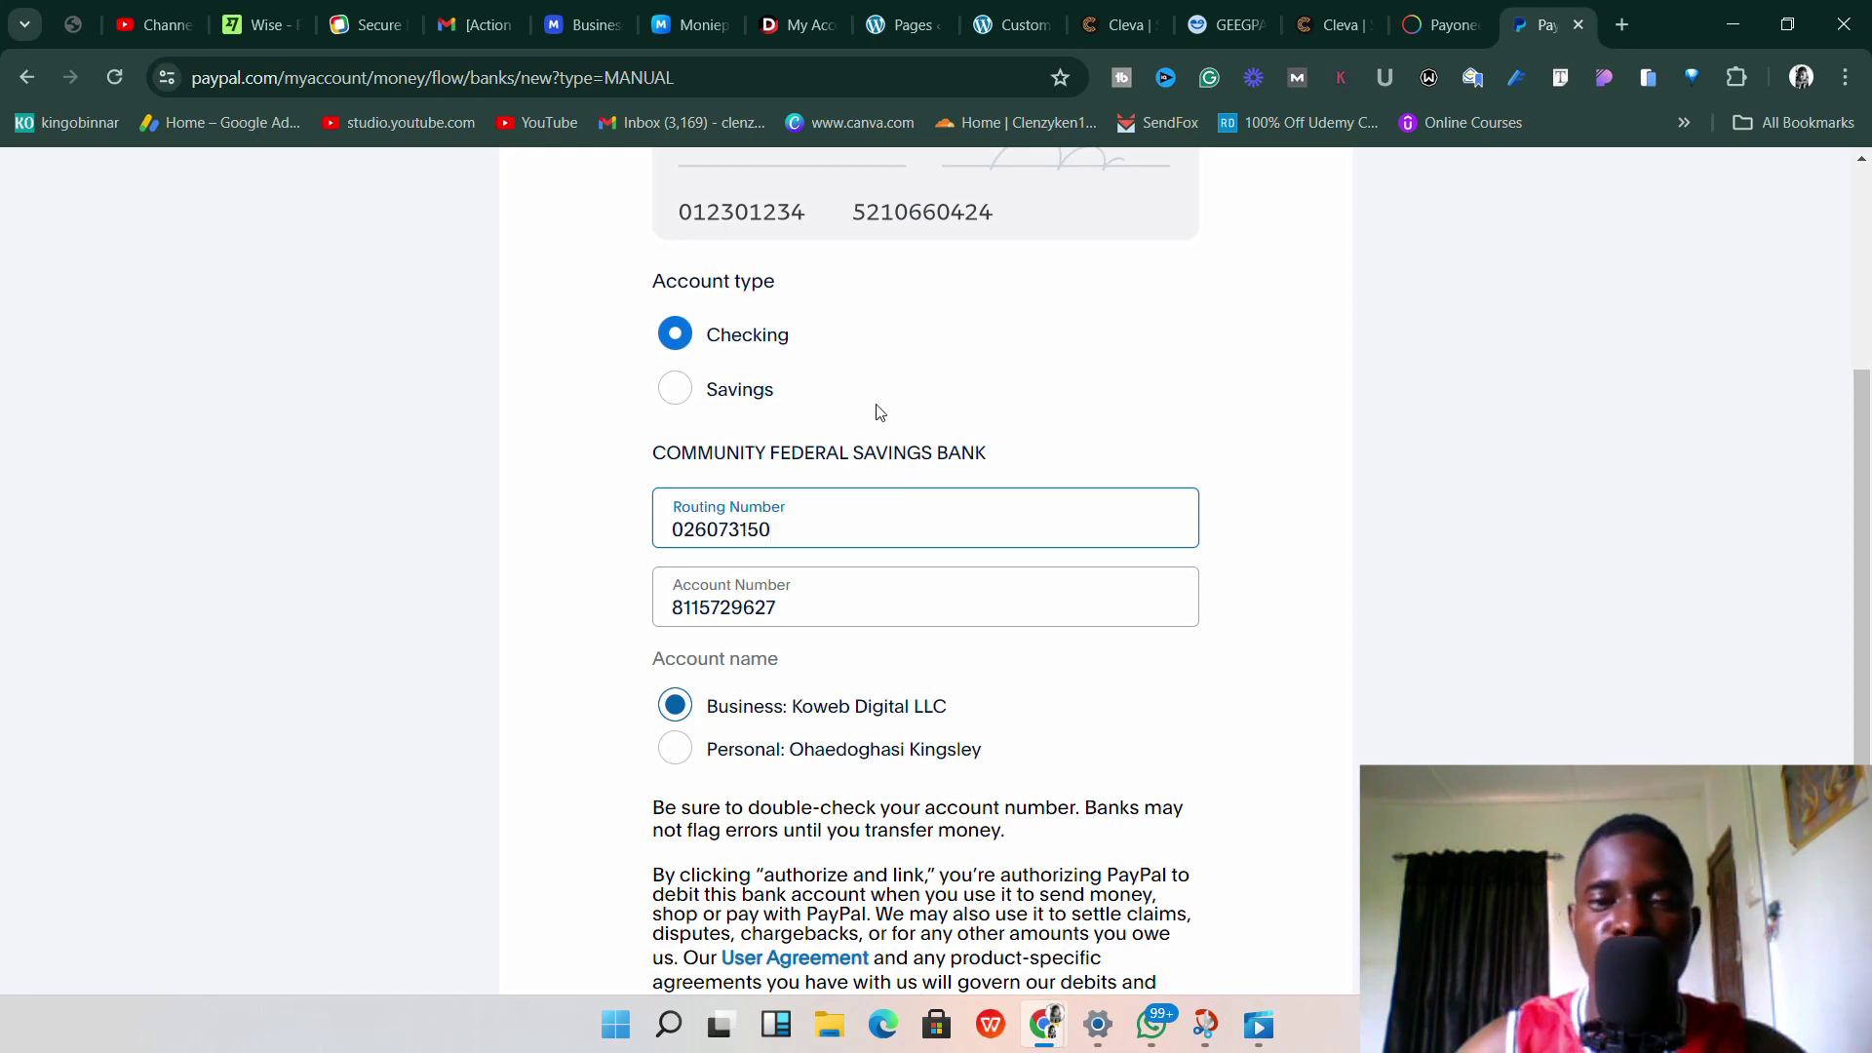
scroll(912, 351, "down", 2)
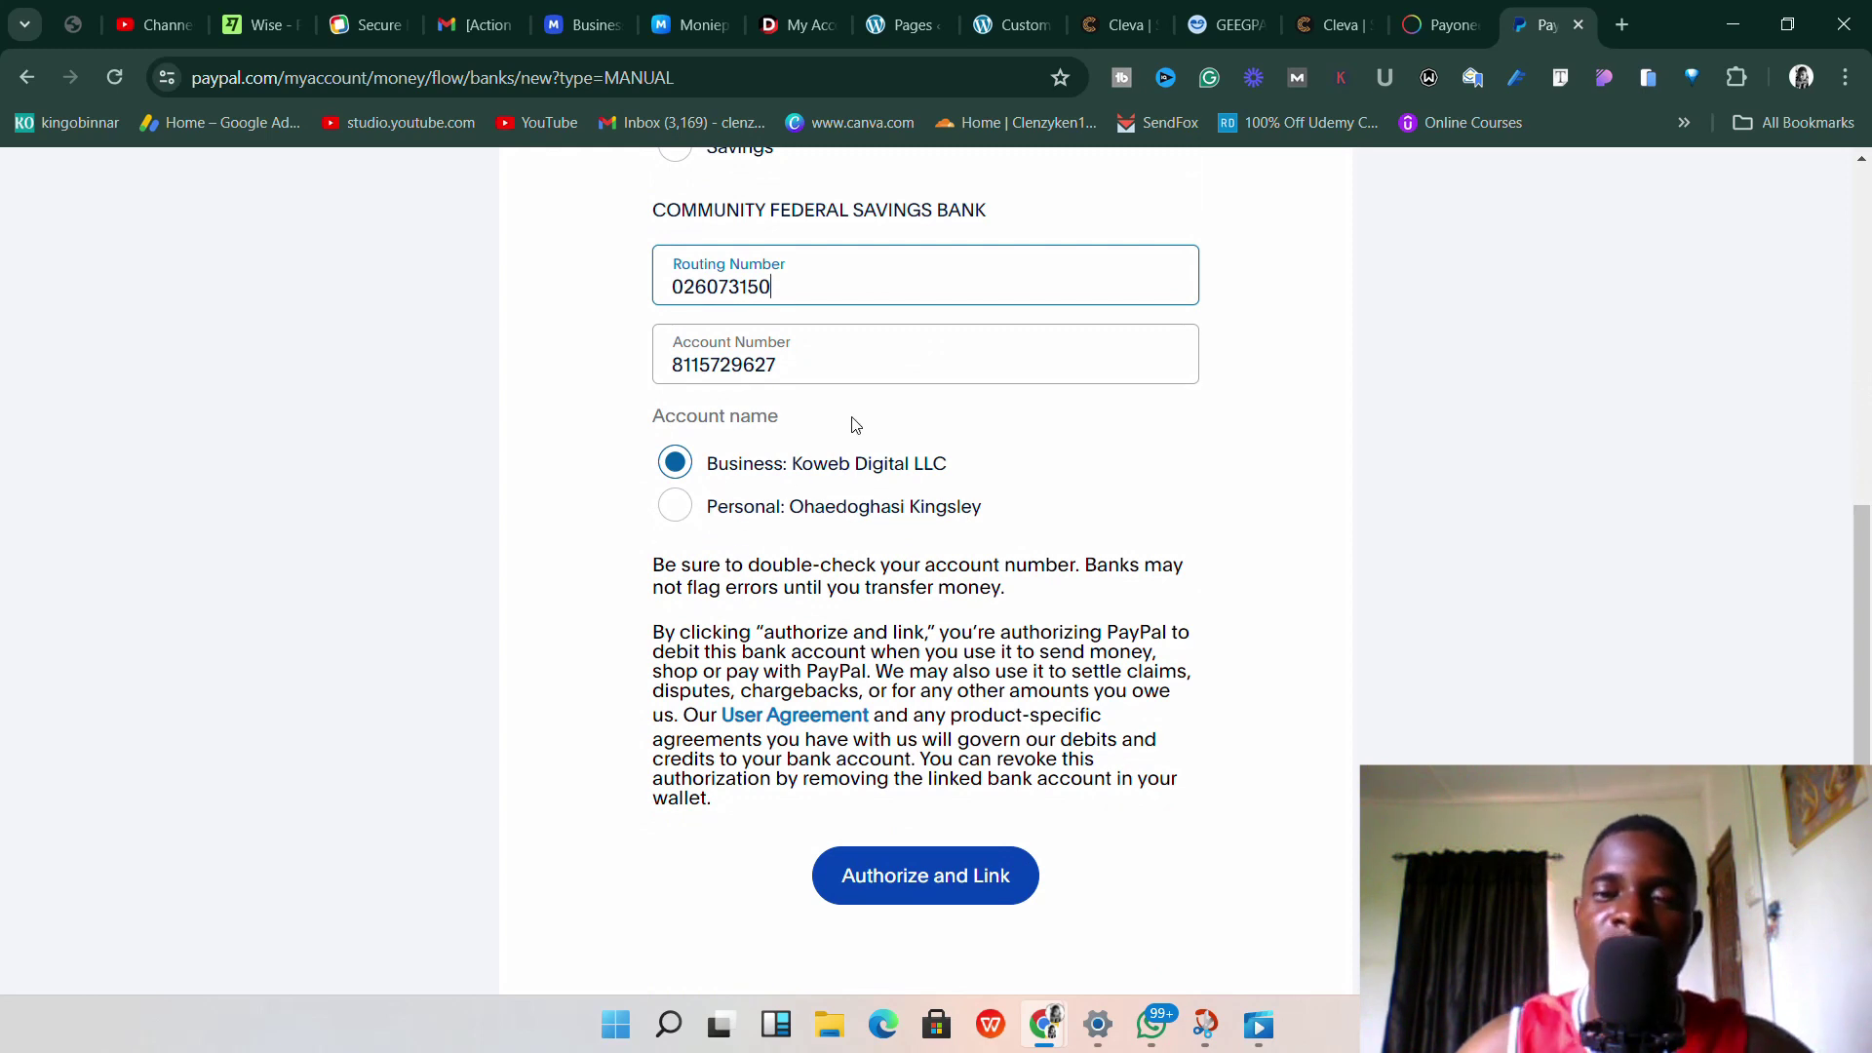
left_click(680, 509)
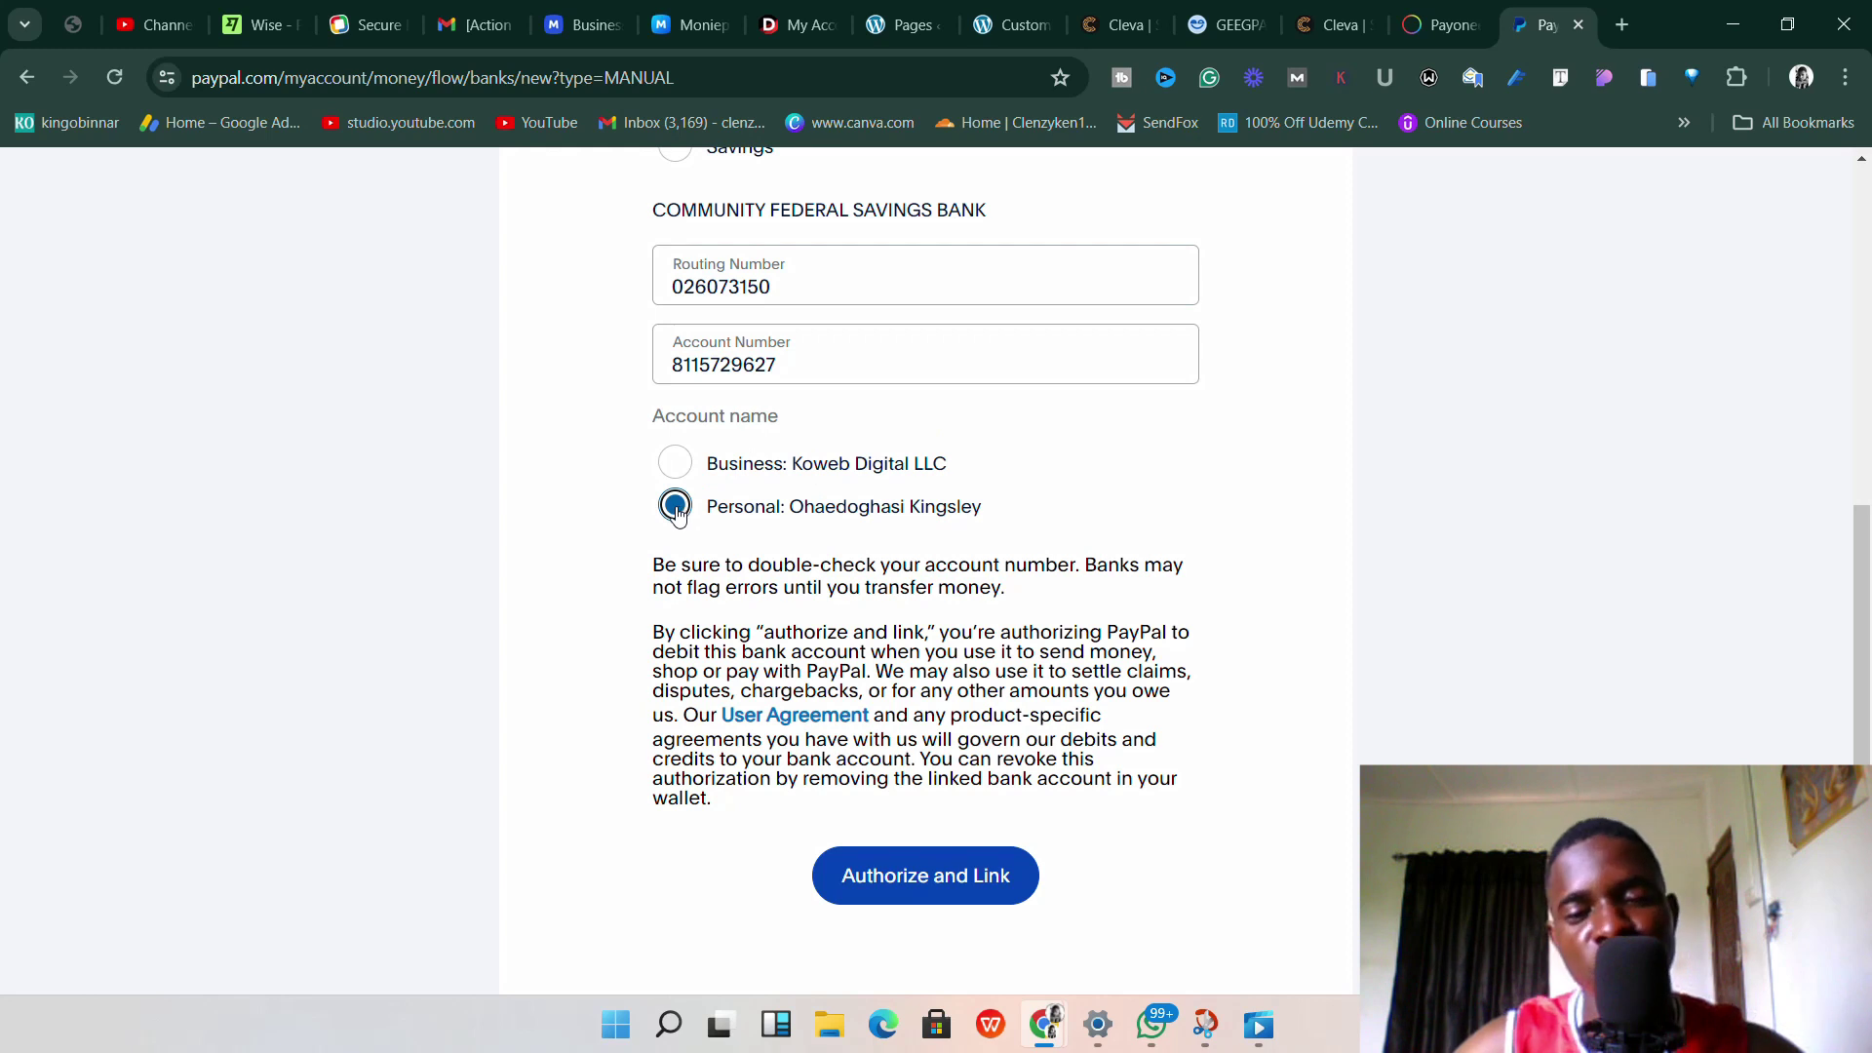
left_click(673, 466)
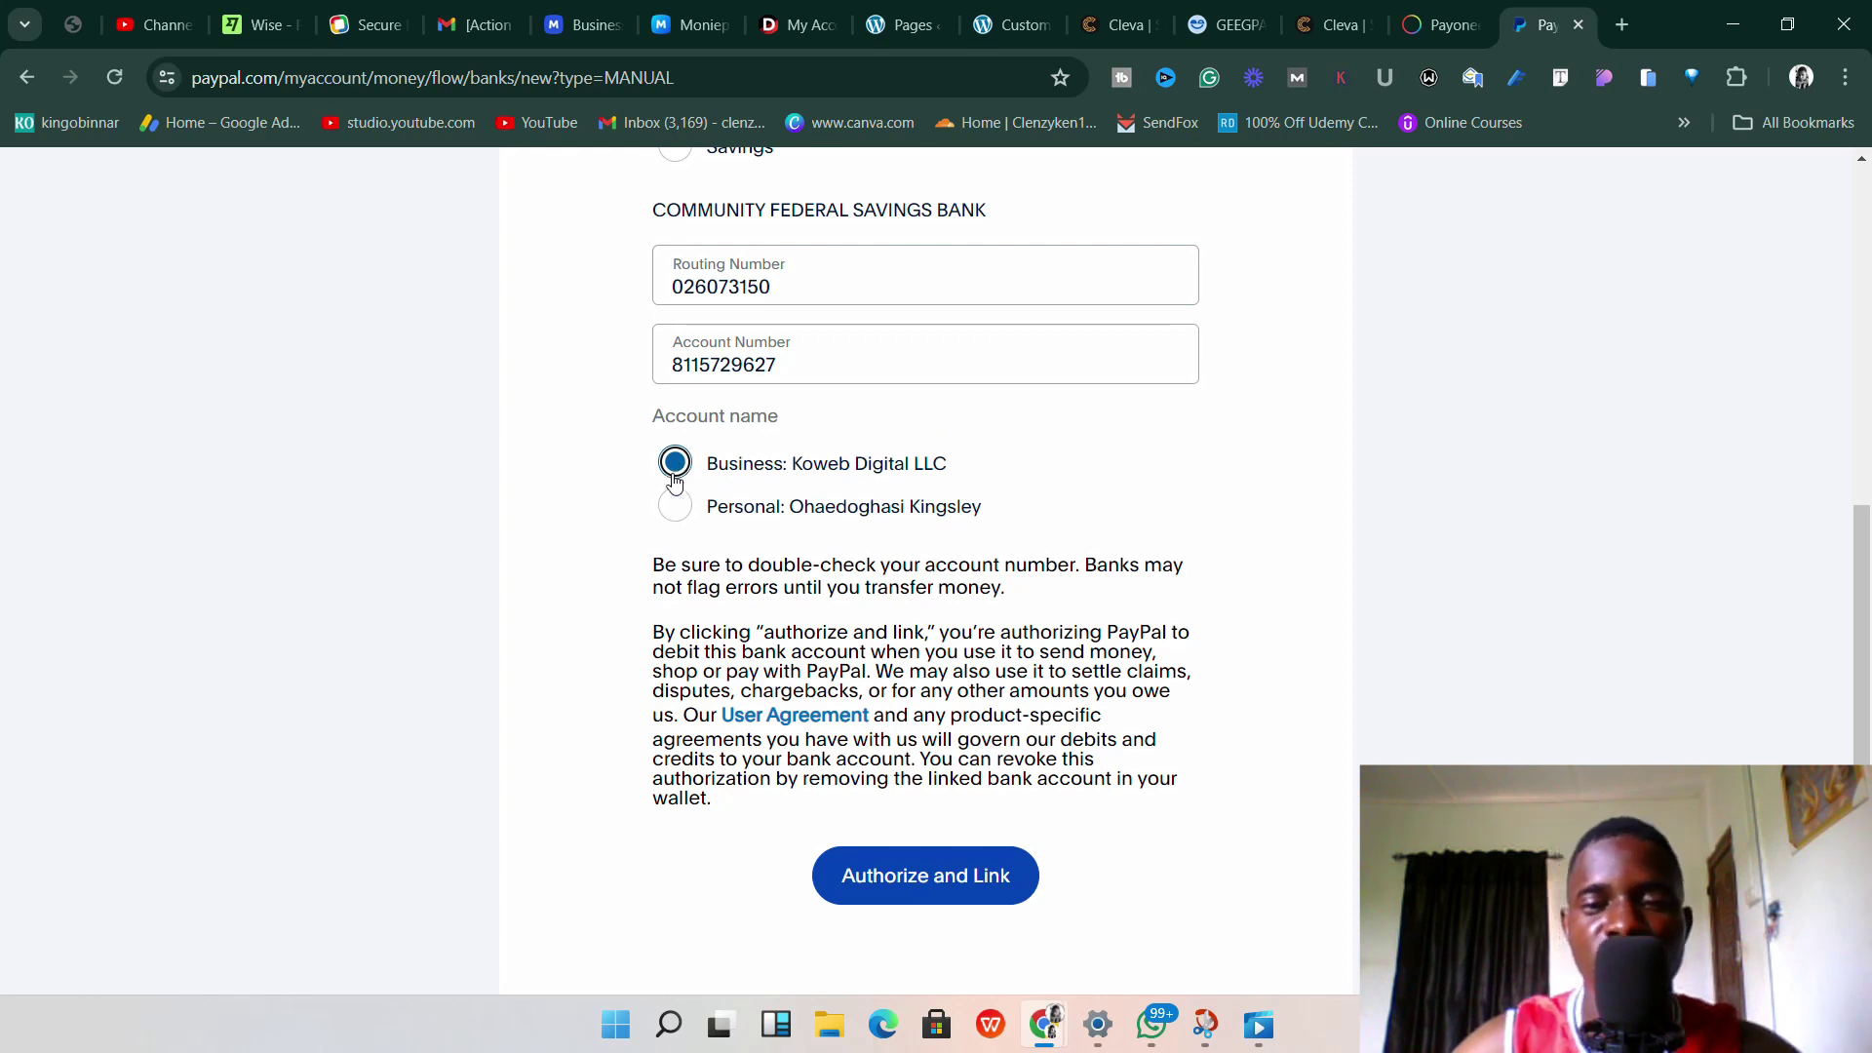
left_click(673, 503)
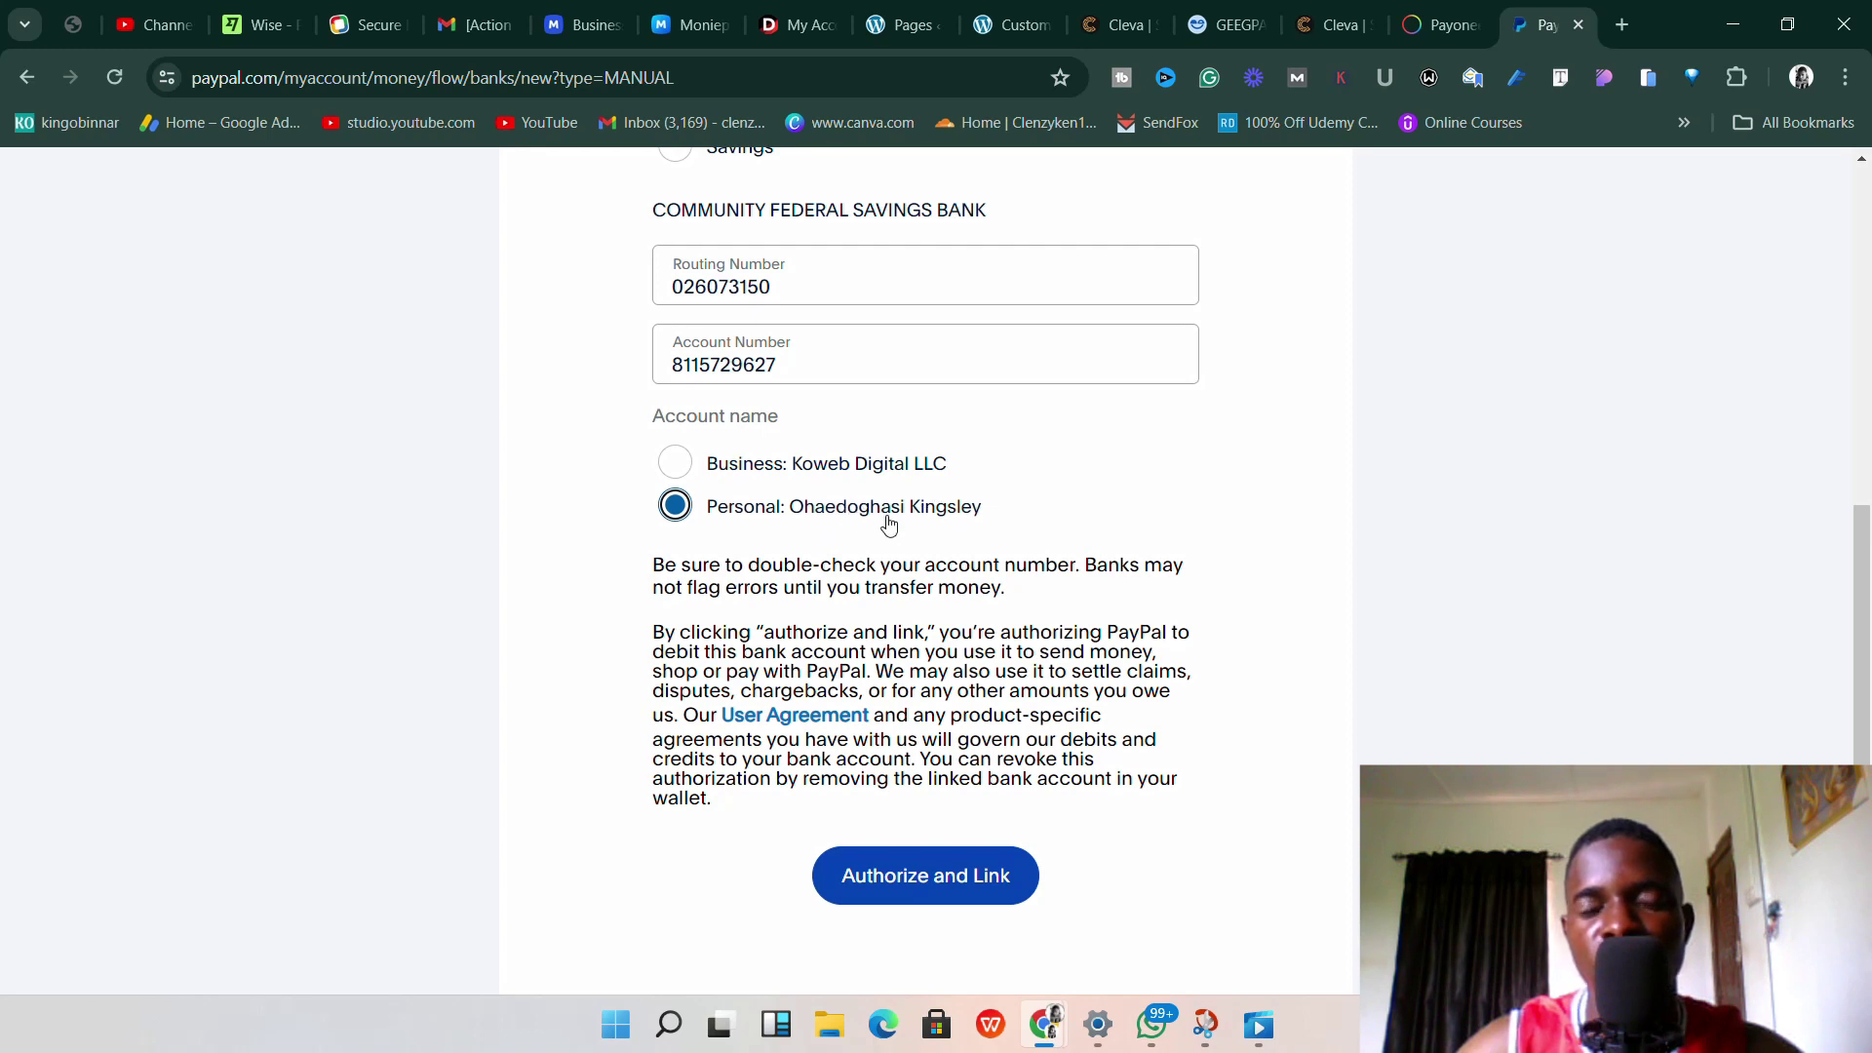
scroll(875, 523, "up", 2)
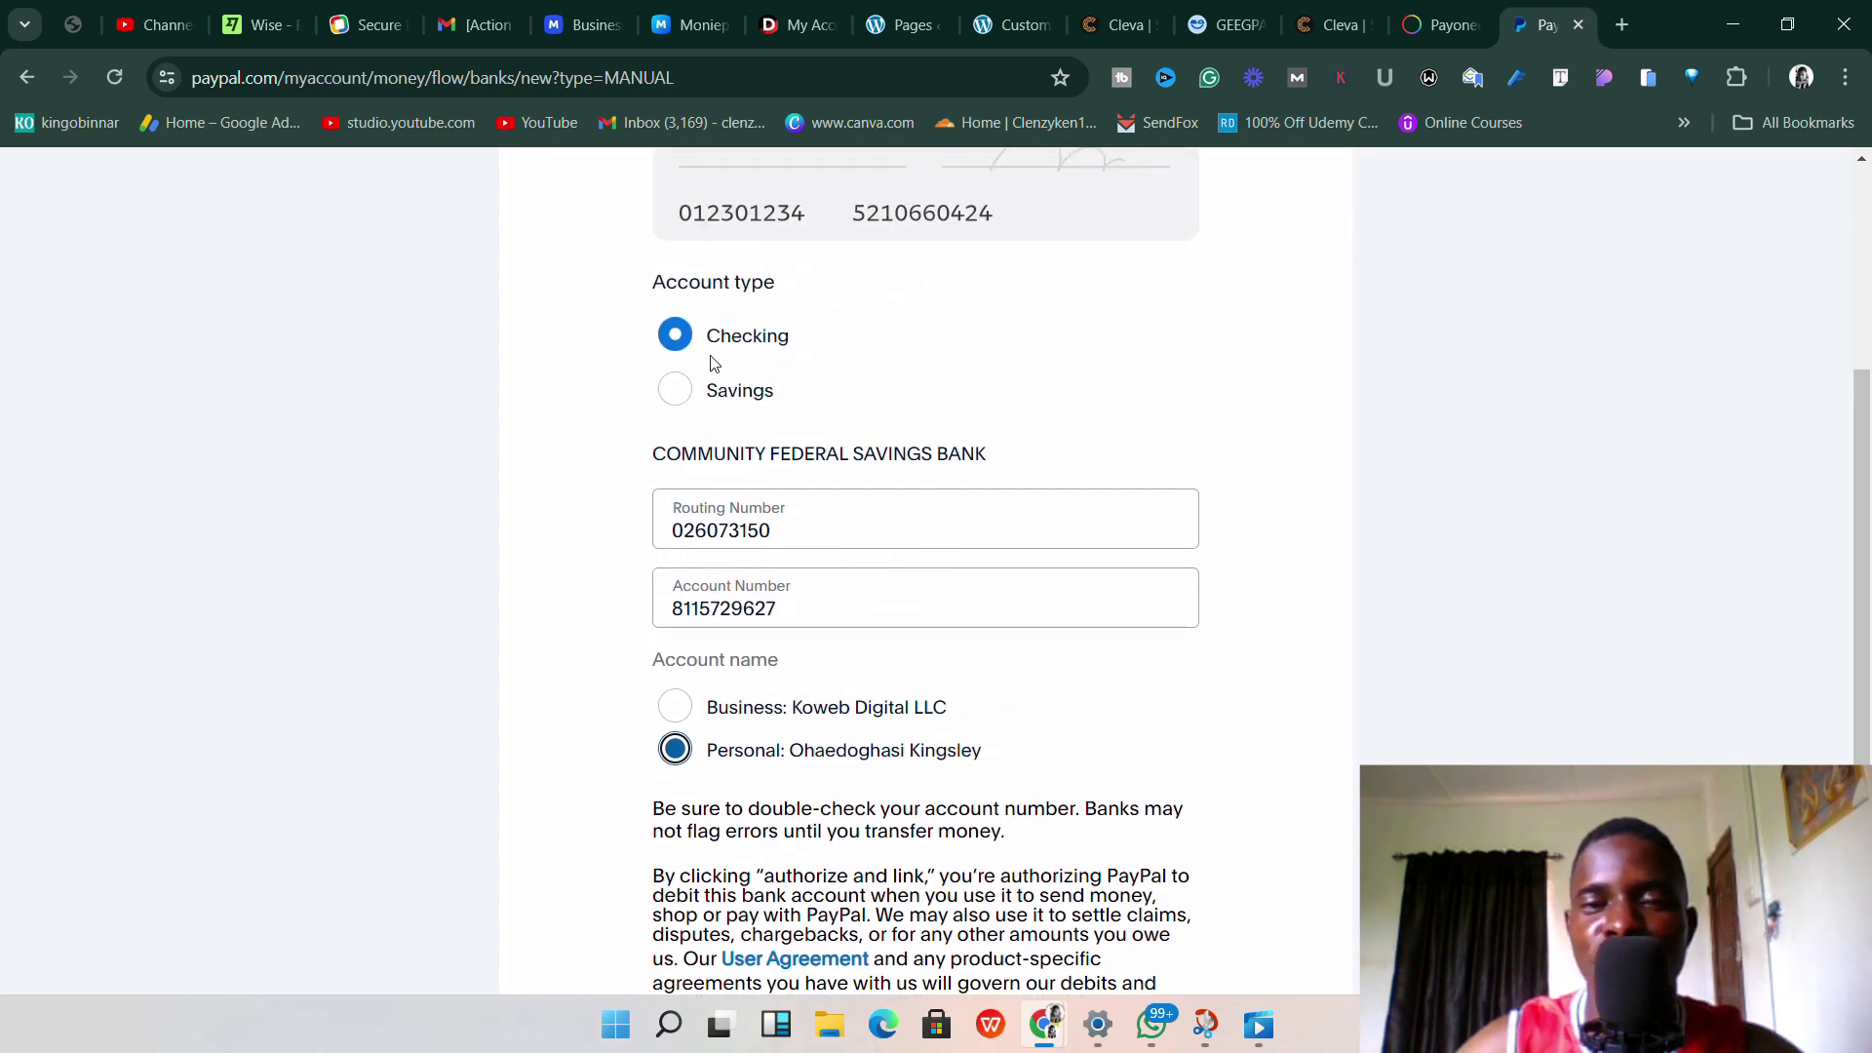
left_click(1448, 29)
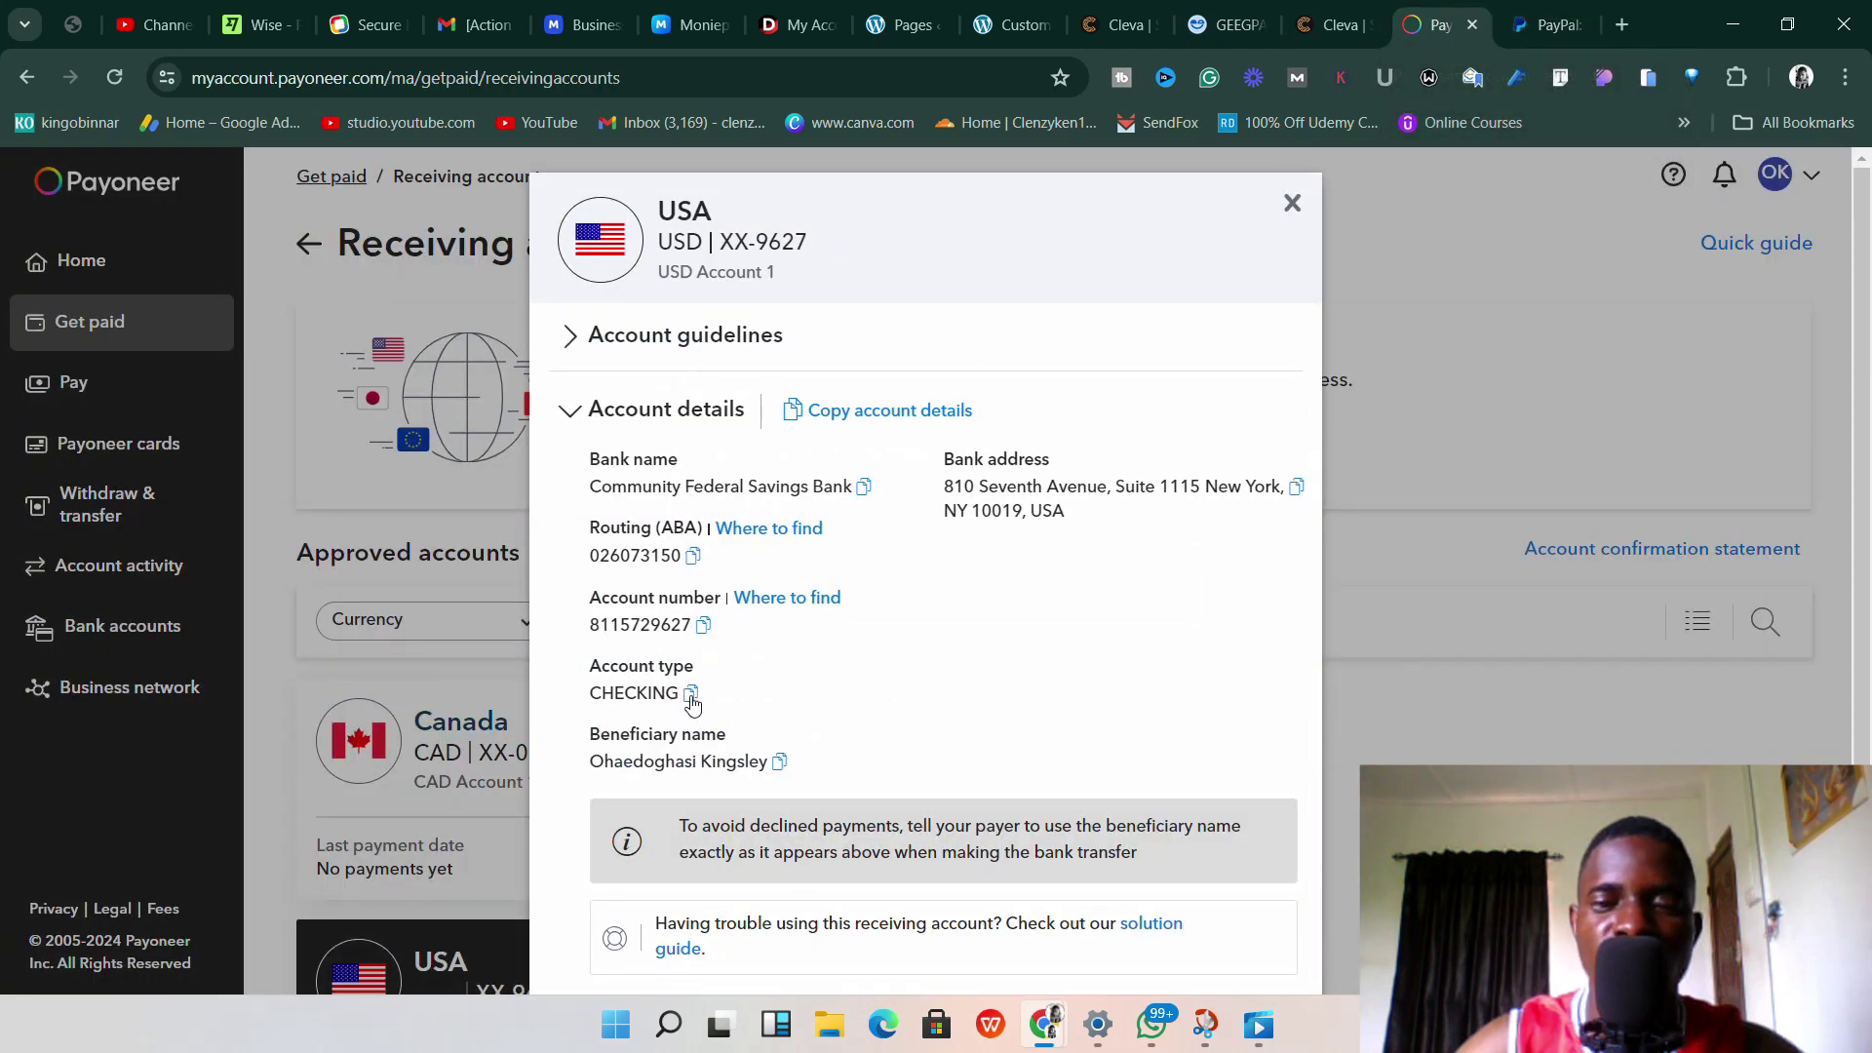
left_click(1550, 24)
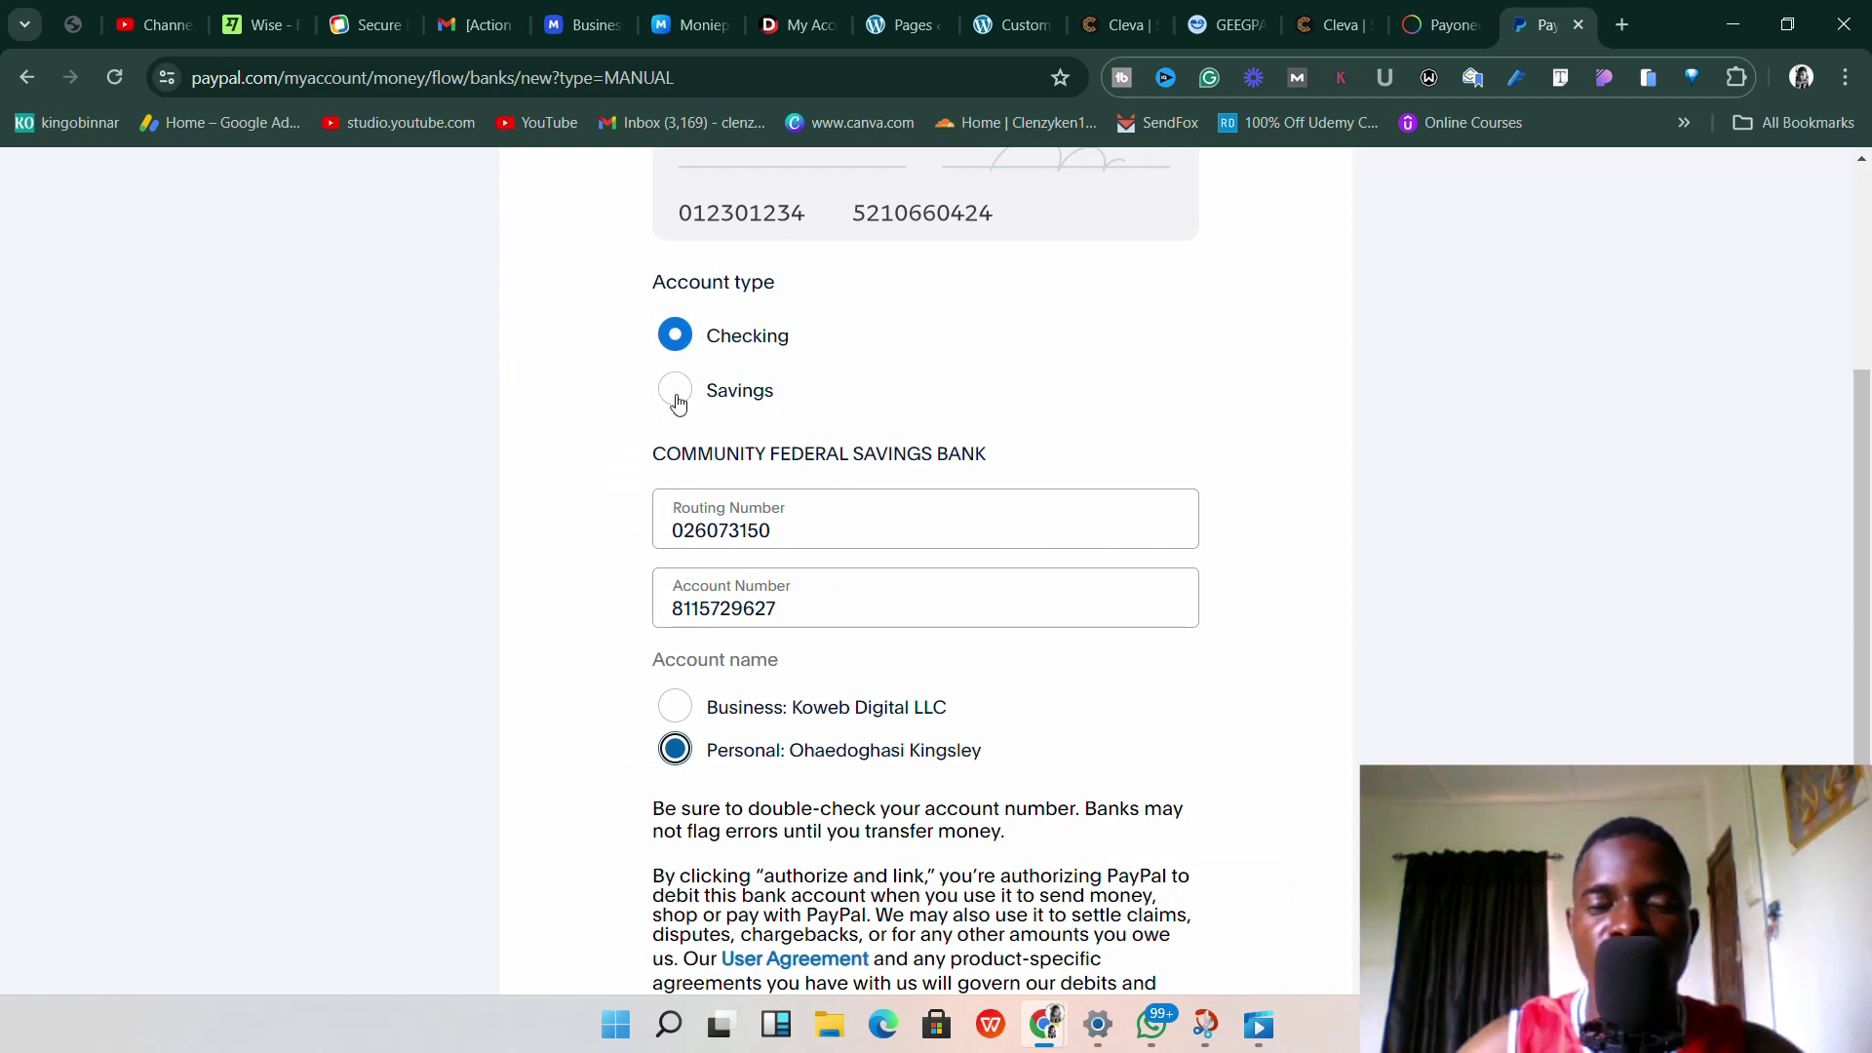
scroll(833, 480, "up", 4)
scroll(780, 482, "down", 6)
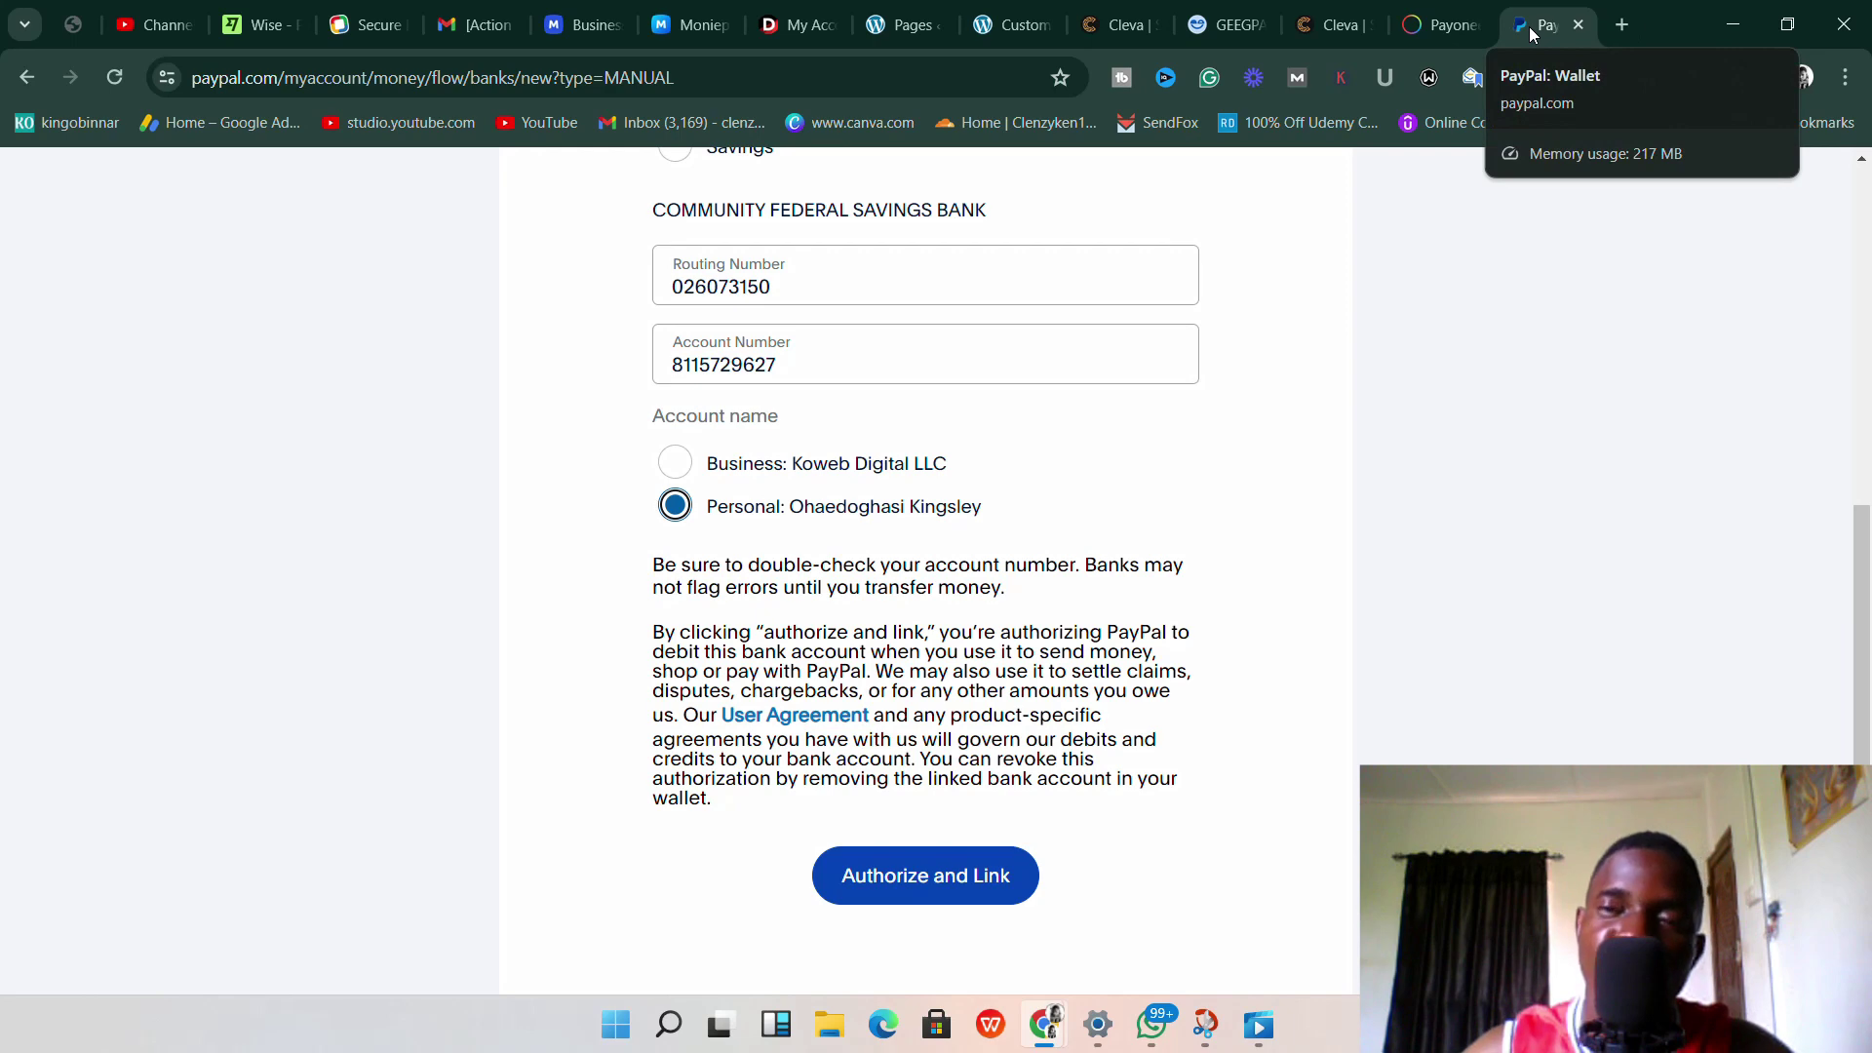
scroll(1231, 311, "up", 6)
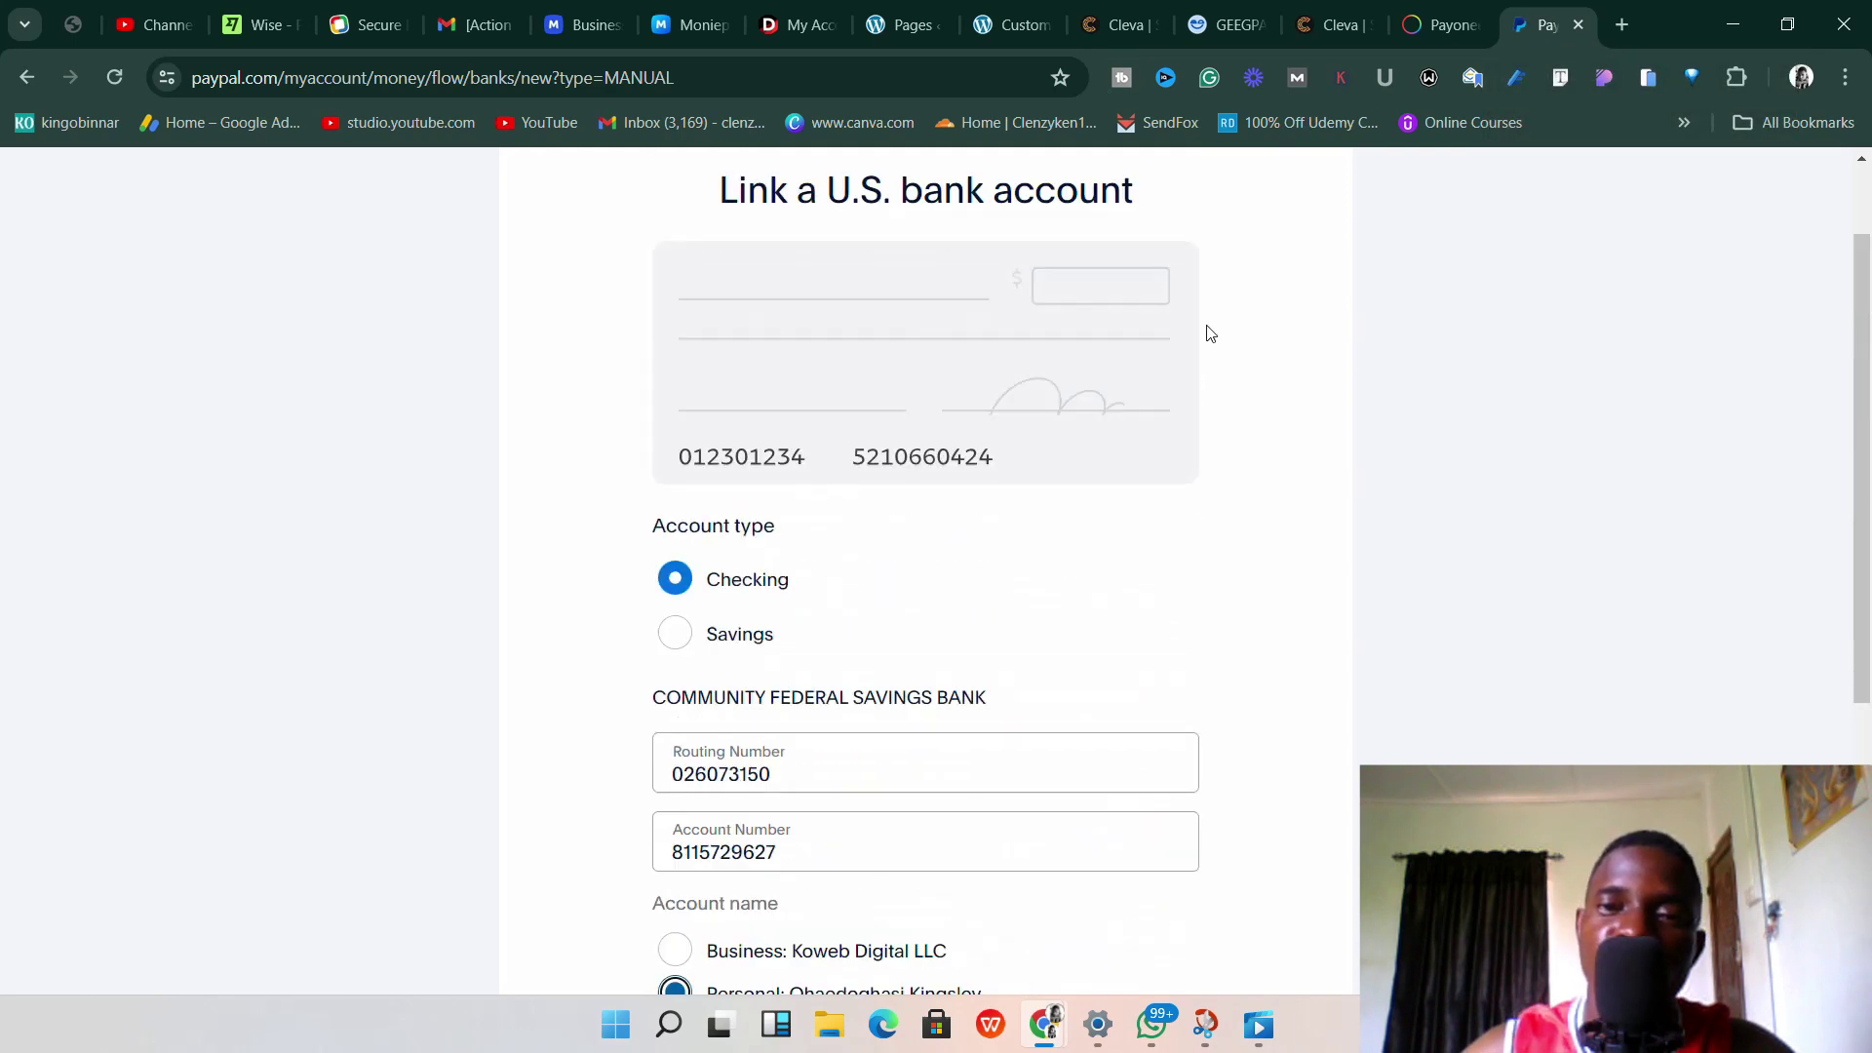
scroll(1392, 226, "down", 3)
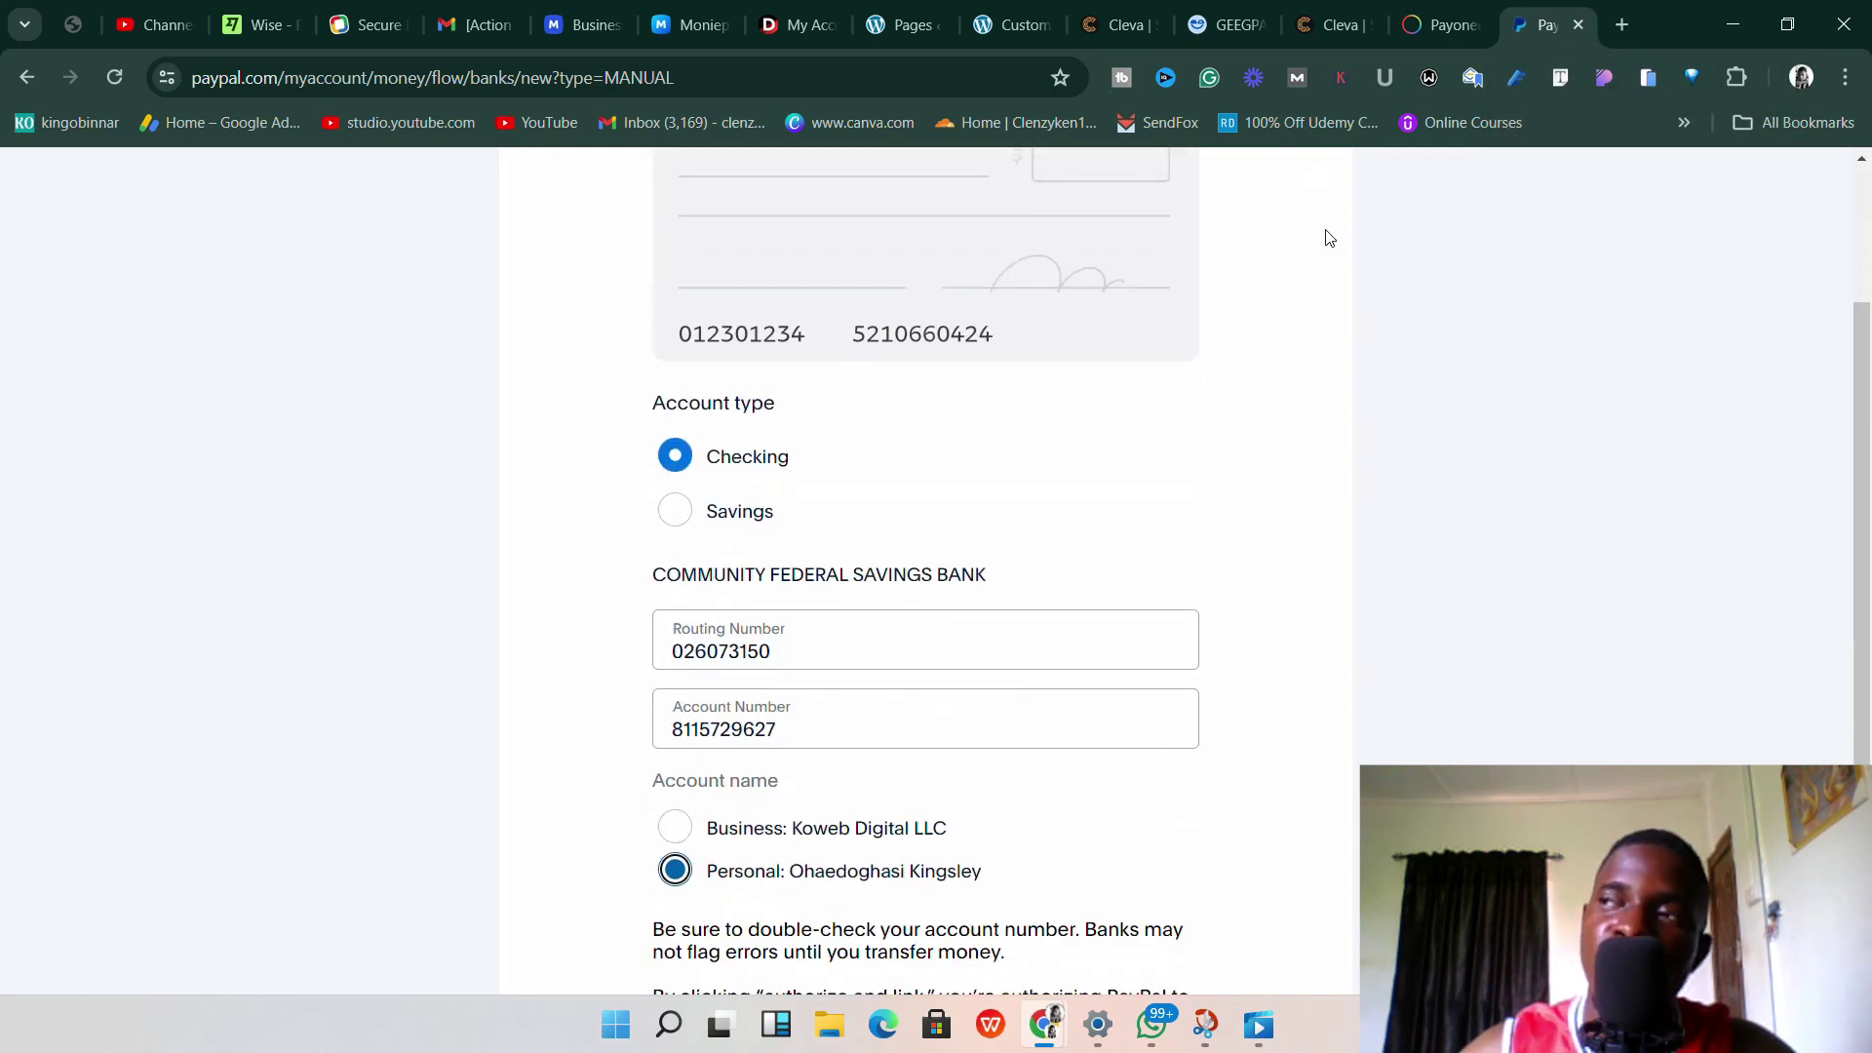